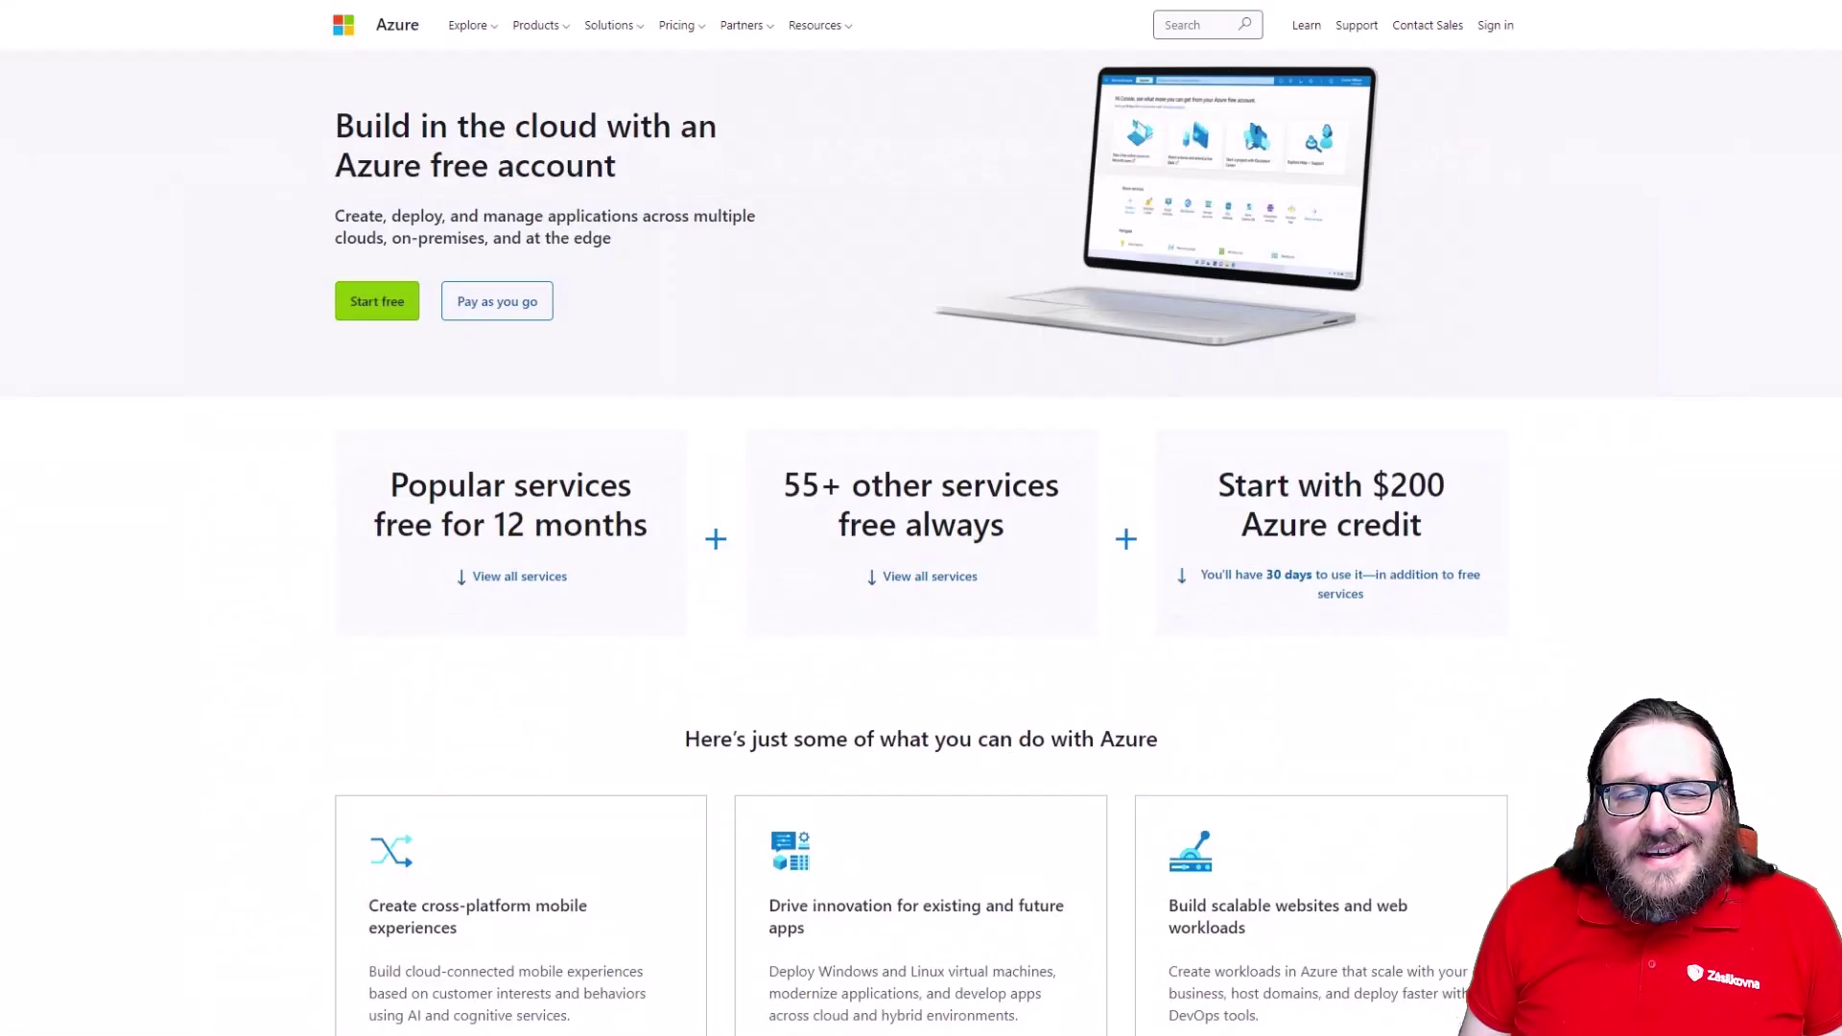
Scroll the Azure free account page down to the footer, reviewing the $200 credit and free services.
{"action": "scroll", "coordinate": [921, 518], "scroll_direction": "down", "scroll_amount": 2}
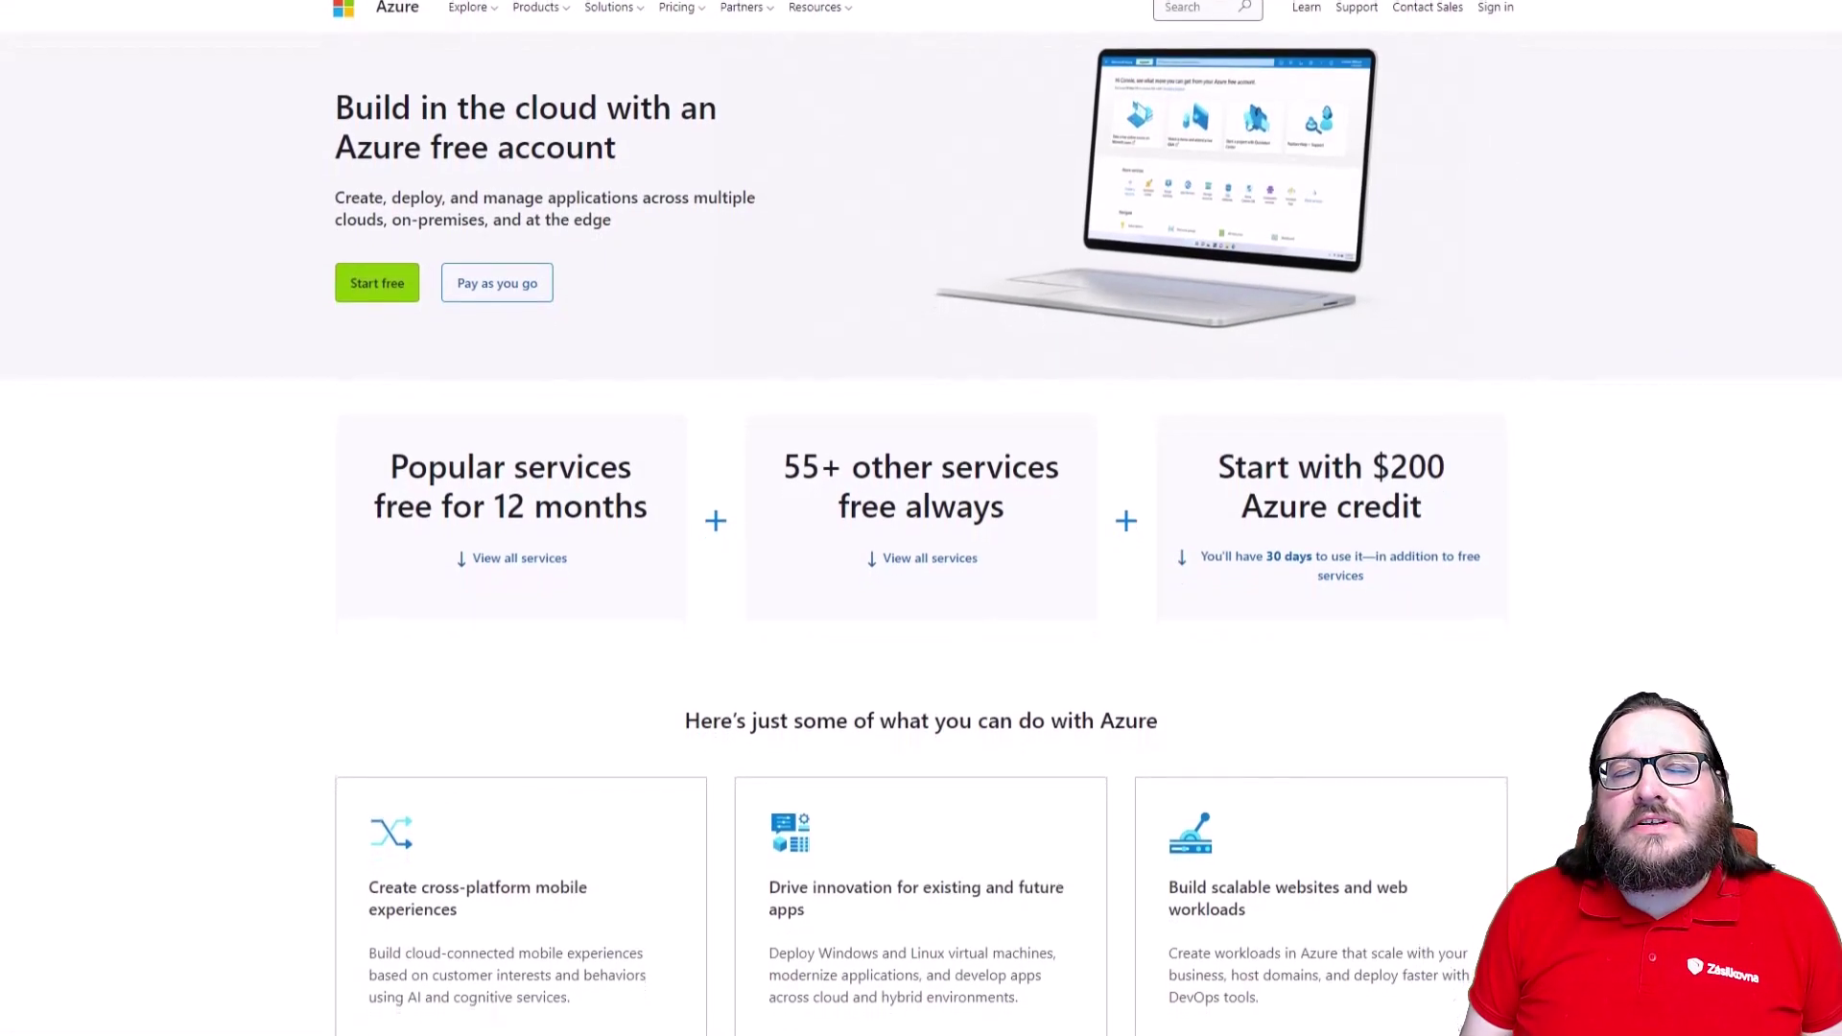
{"action": "scroll", "coordinate": [921, 518], "scroll_direction": "down", "scroll_amount": 3}
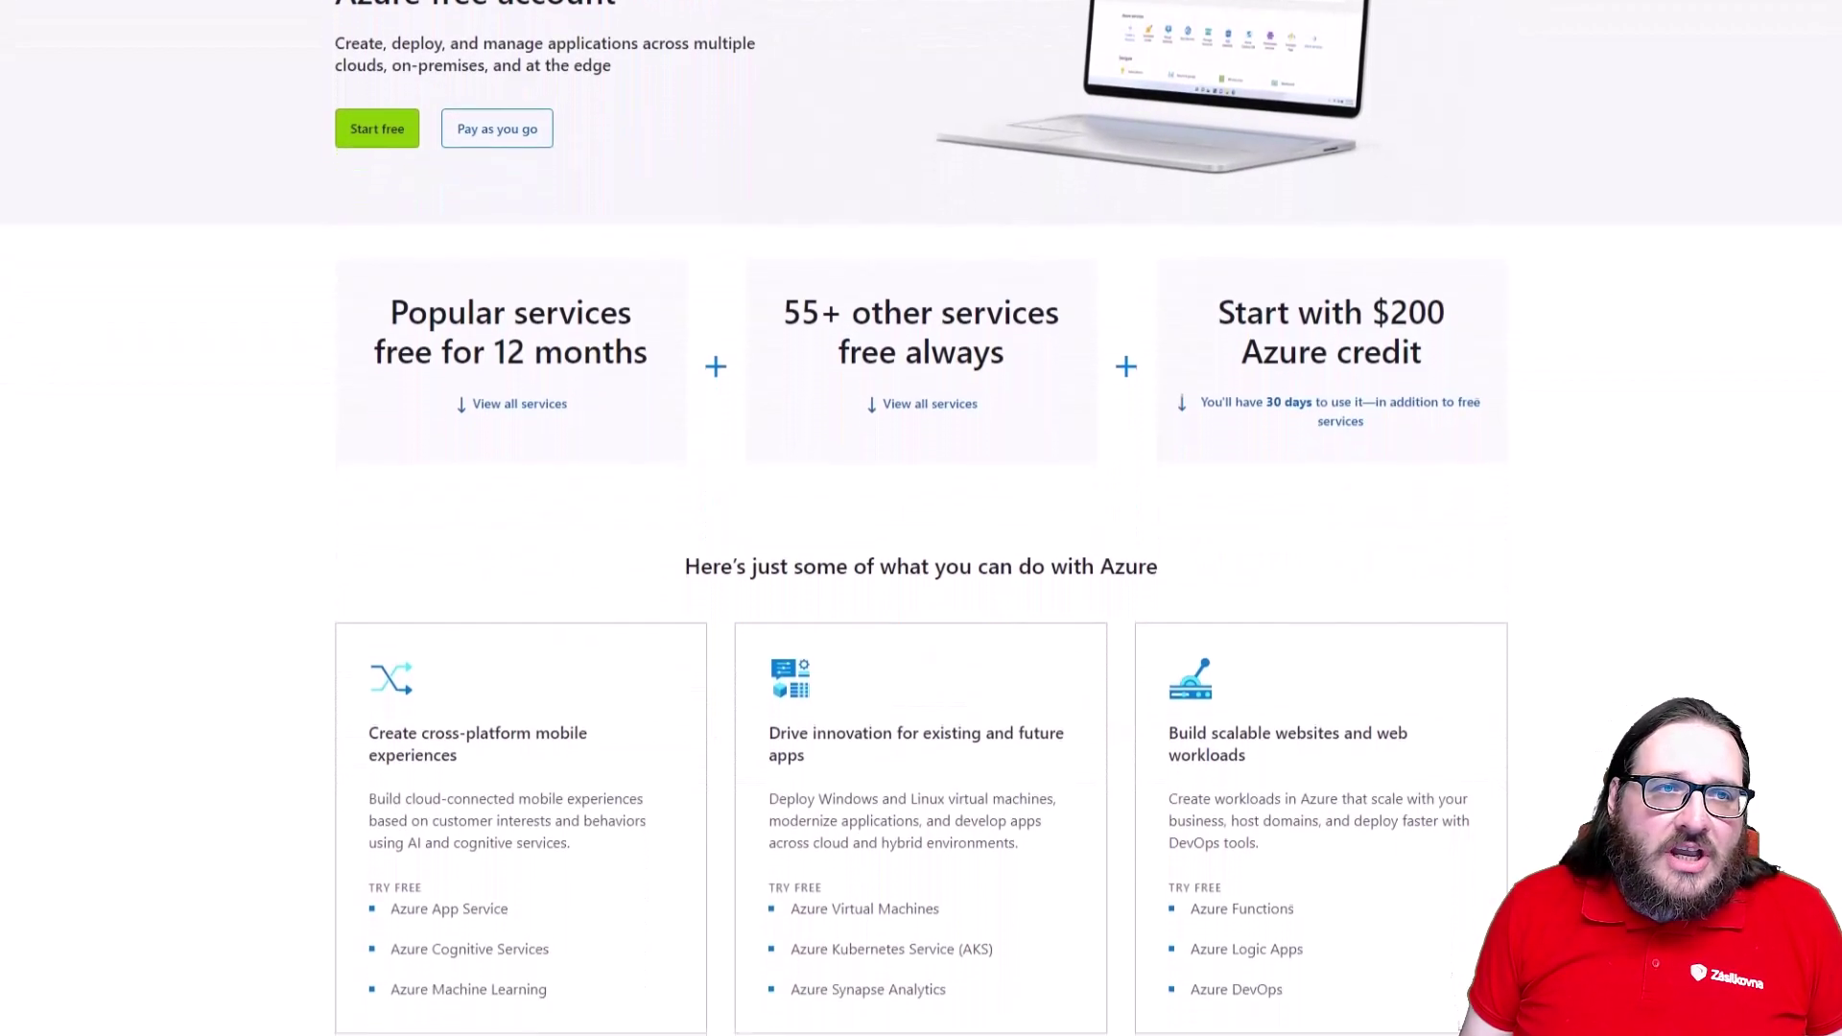
{"action": "scroll", "coordinate": [921, 518], "scroll_direction": "down", "scroll_amount": 4}
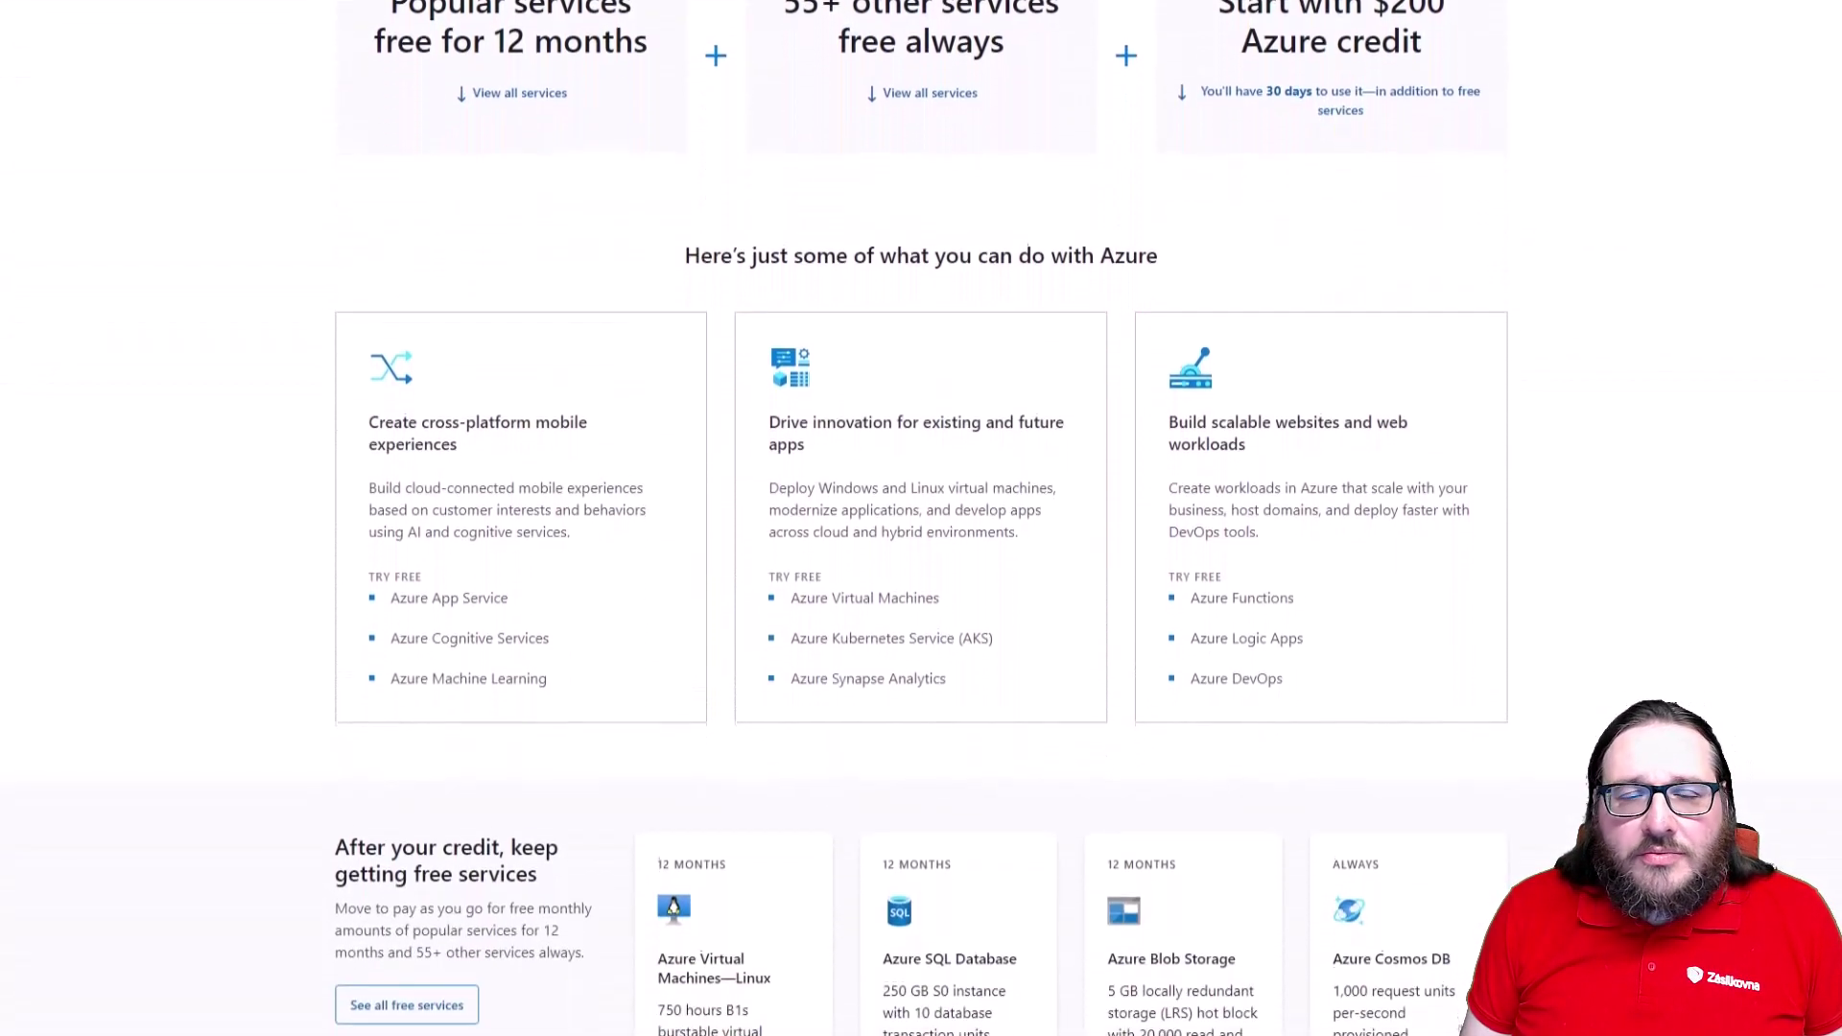
{"action": "scroll", "coordinate": [921, 518], "scroll_direction": "down", "scroll_amount": 5}
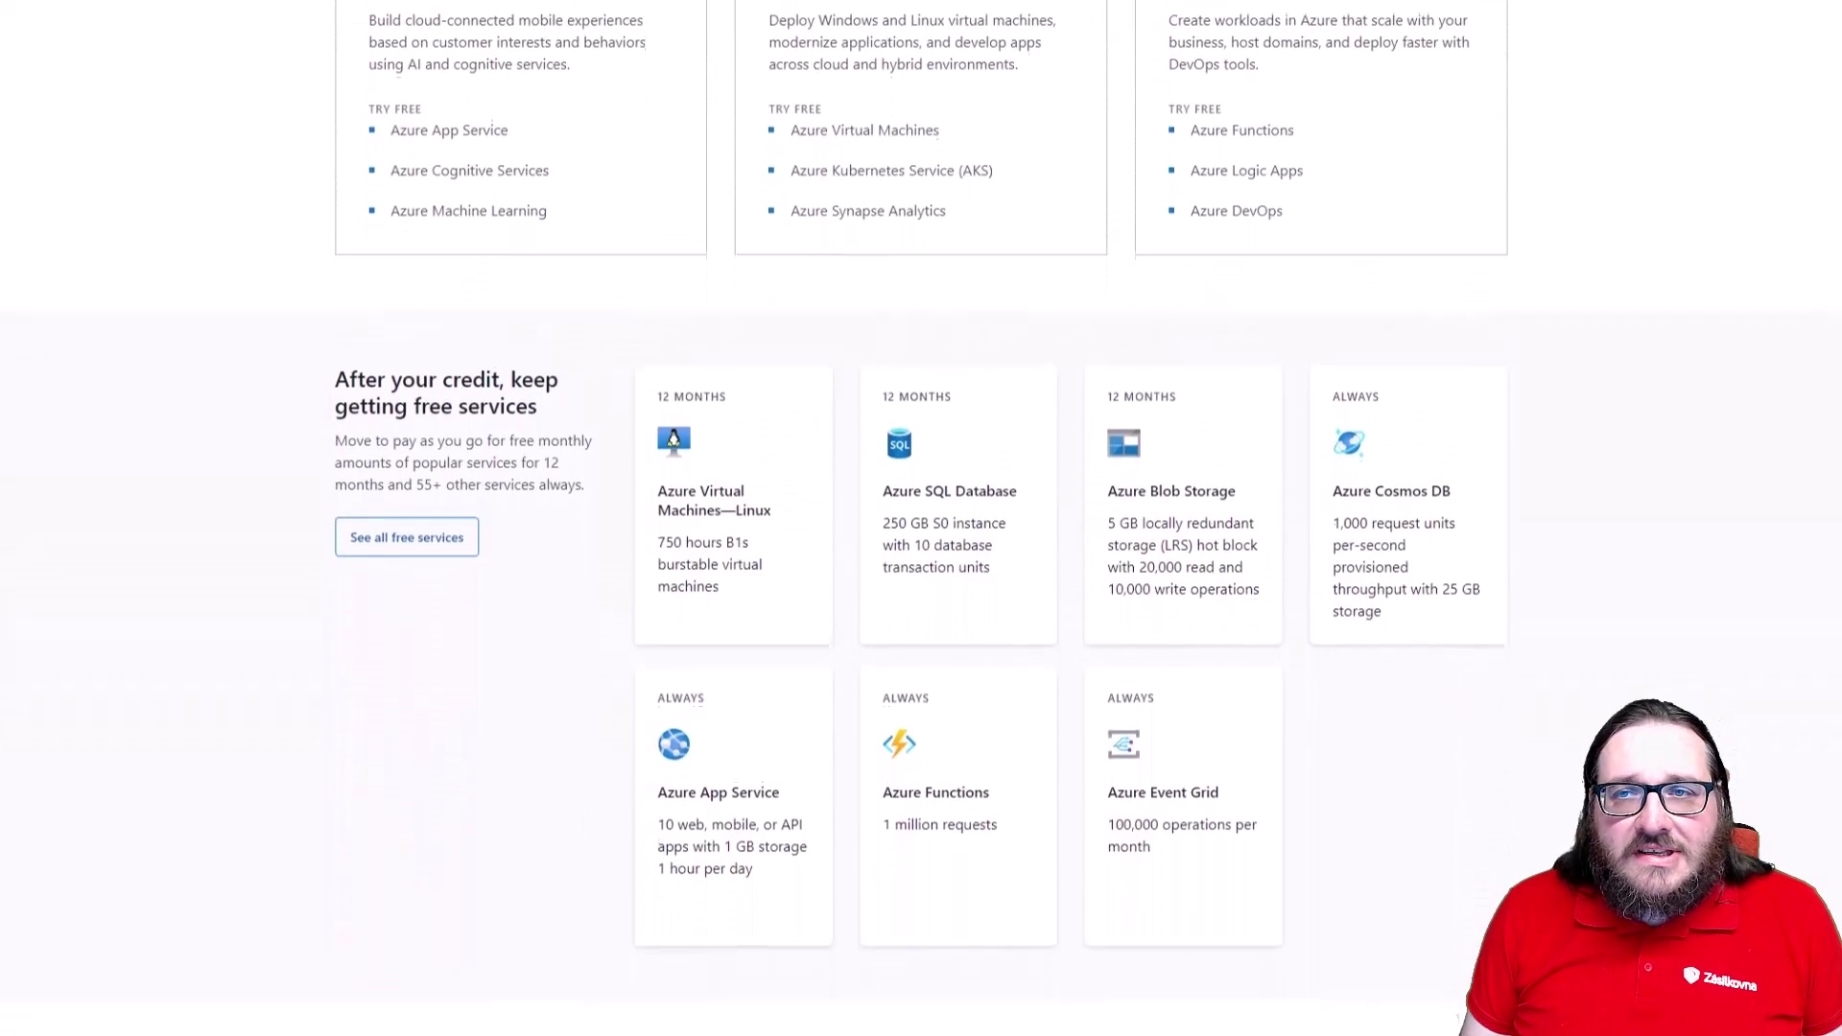
{"action": "scroll", "coordinate": [921, 518], "scroll_direction": "down", "scroll_amount": 6}
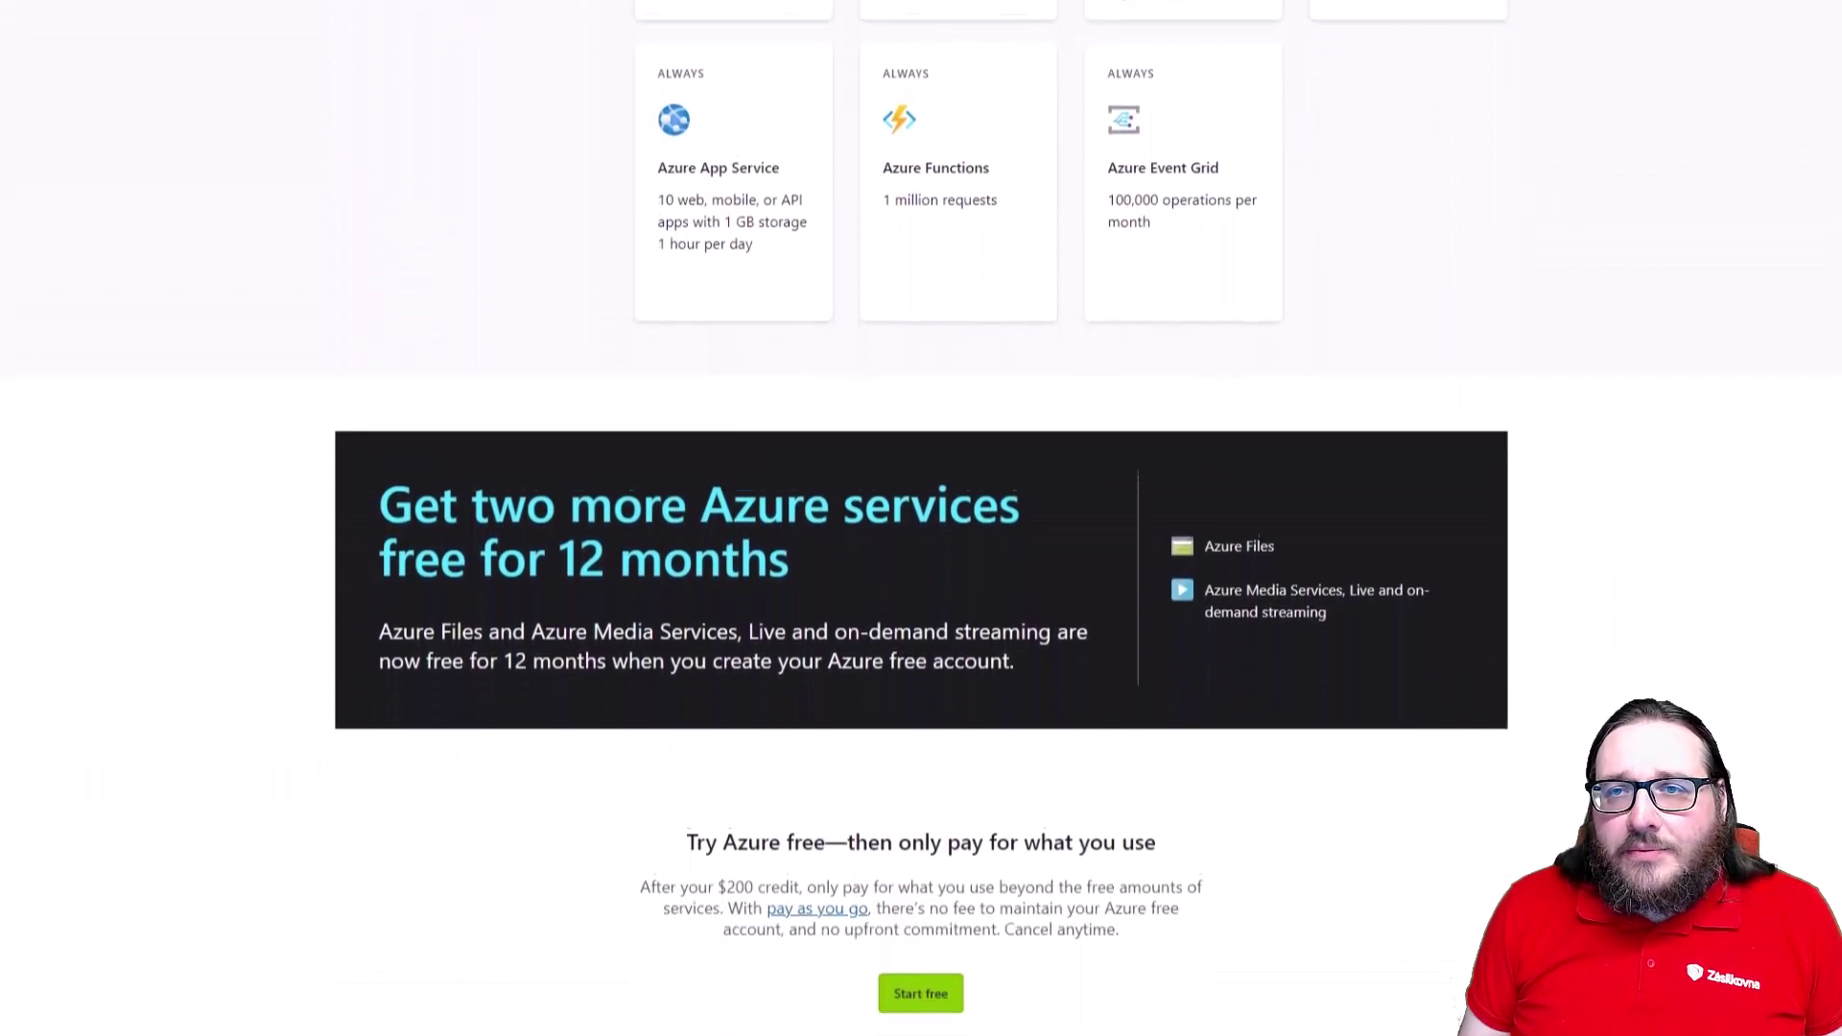
{"action": "scroll", "coordinate": [921, 519], "scroll_direction": "down", "scroll_amount": 6}
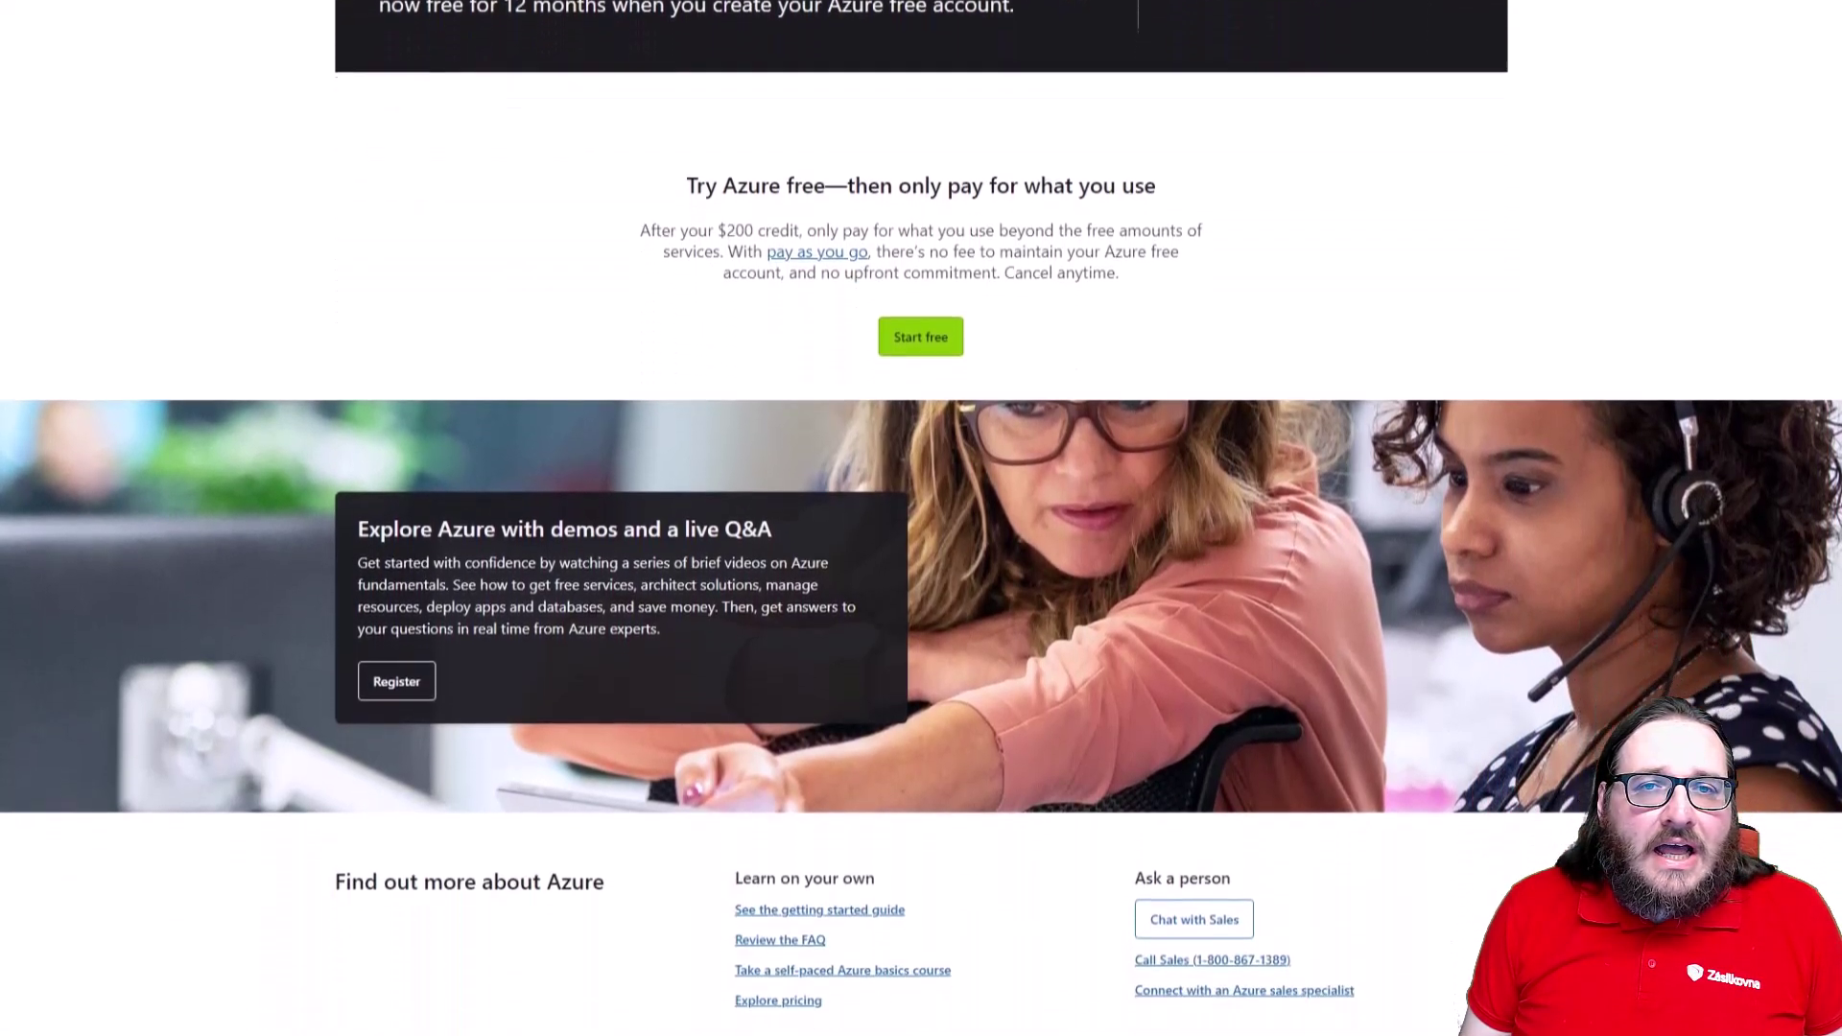
{"action": "scroll", "coordinate": [921, 518], "scroll_direction": "down", "scroll_amount": 4}
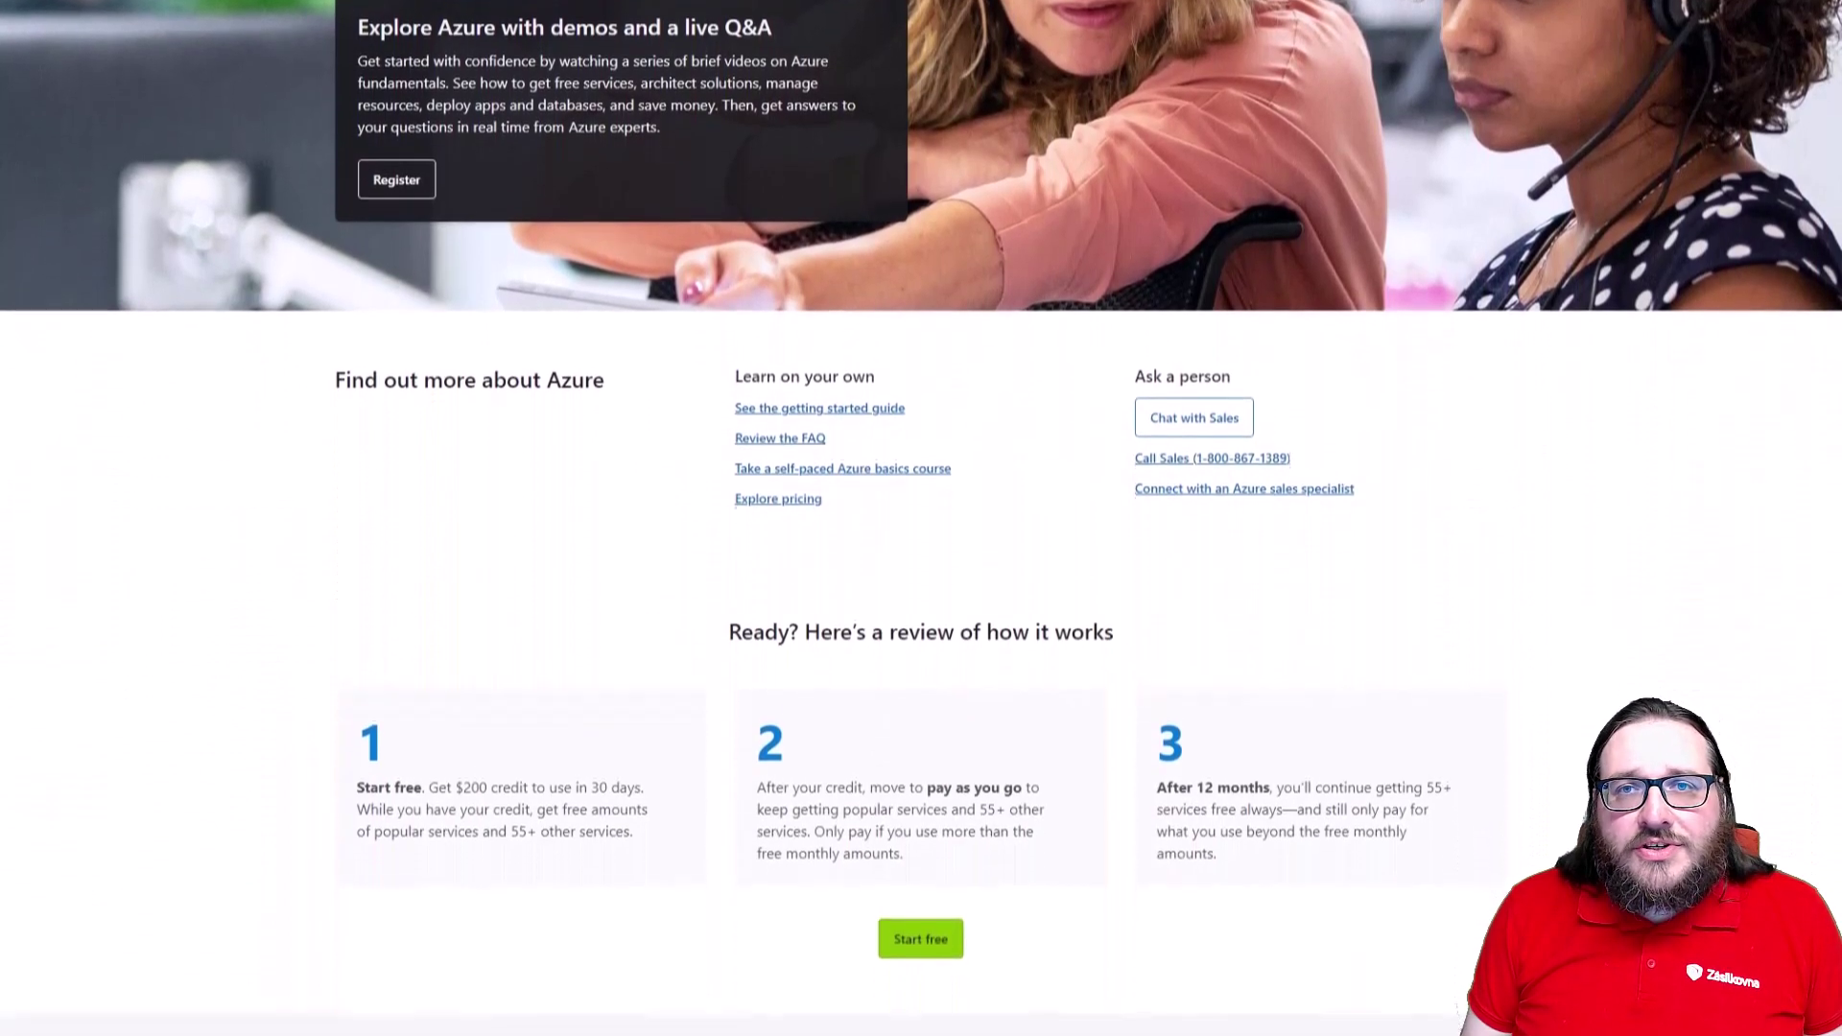
{"action": "scroll", "coordinate": [921, 518], "scroll_direction": "down", "scroll_amount": 3}
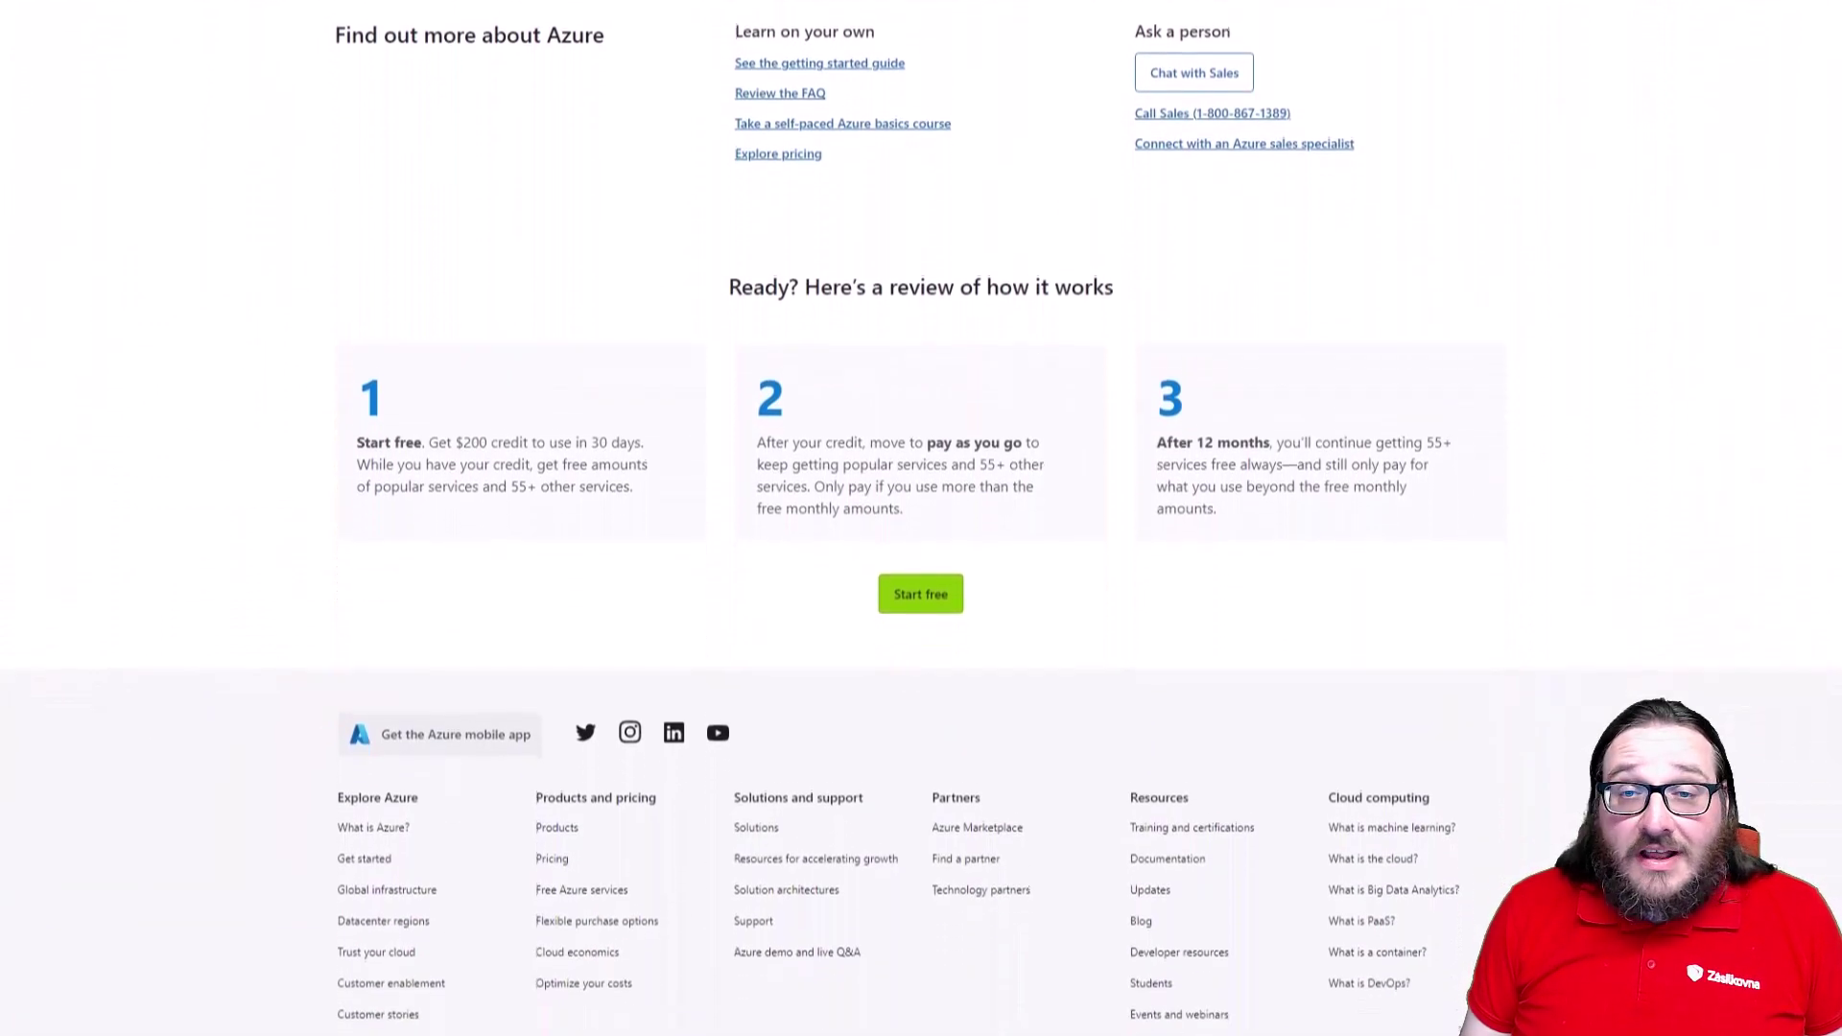
{"action": "scroll", "coordinate": [921, 518], "scroll_direction": "down", "scroll_amount": 1}
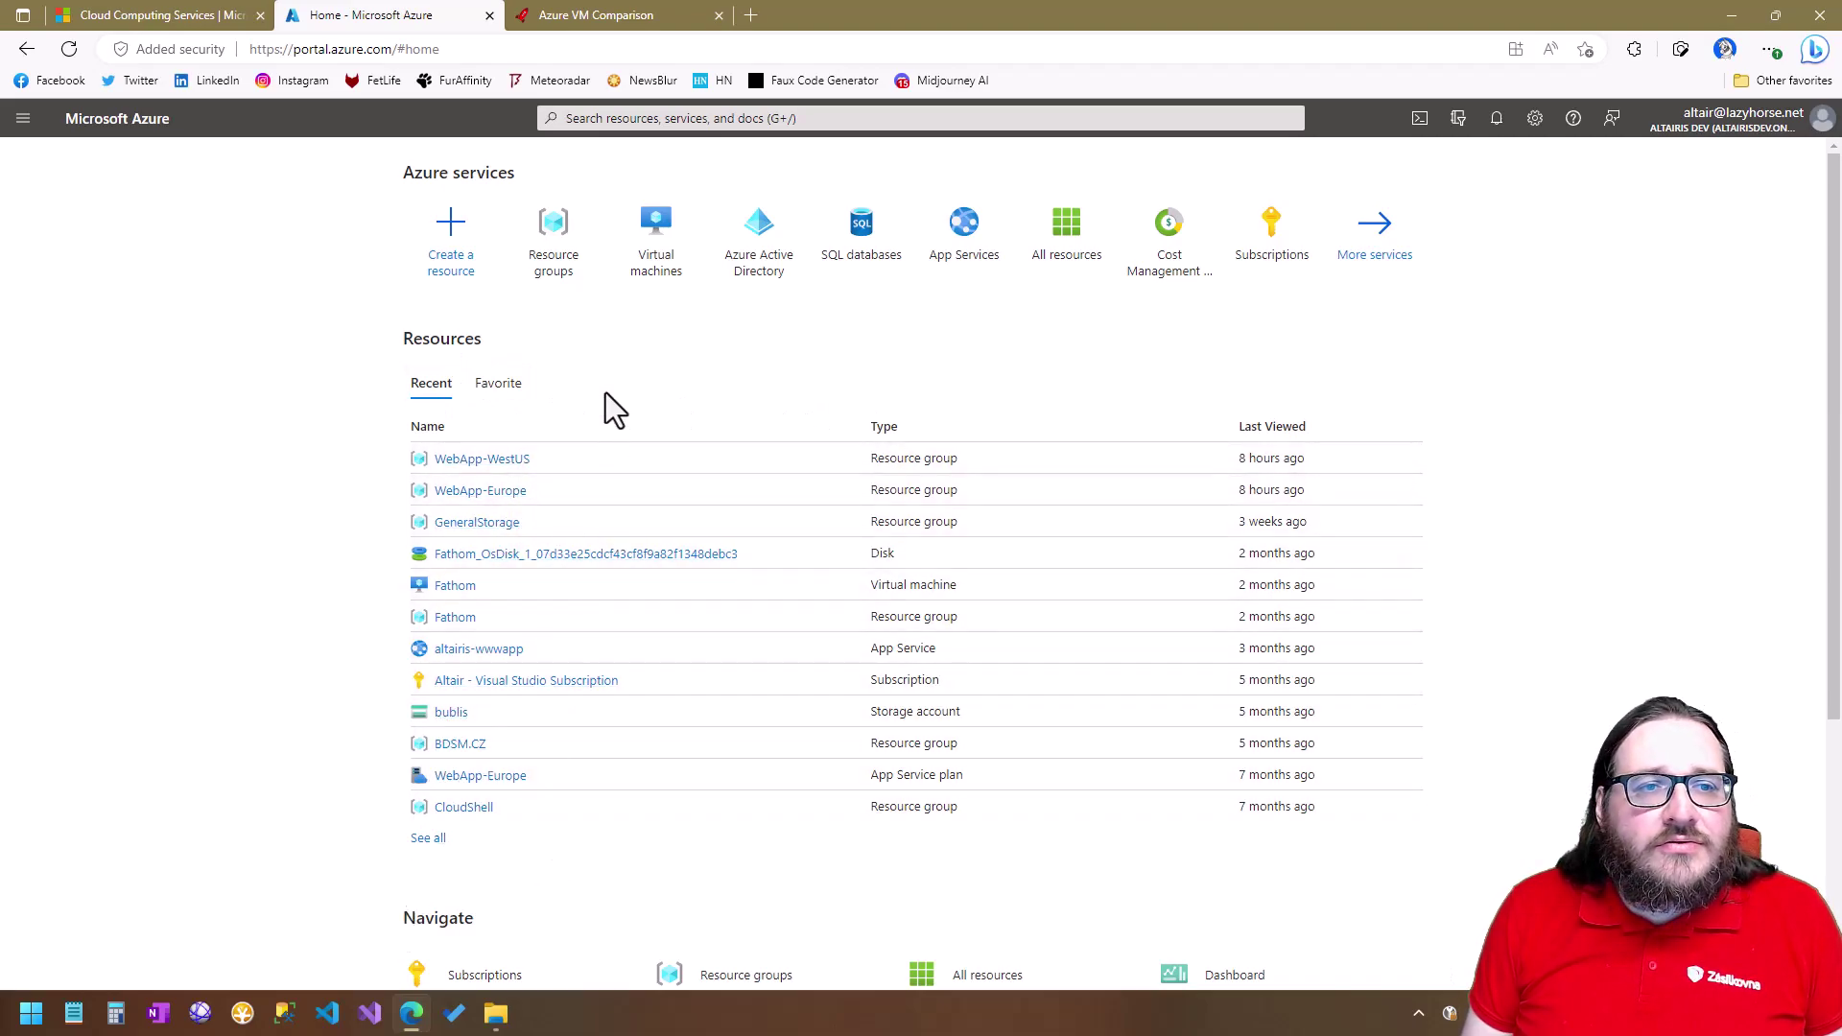
Start creating a new resource from the Azure services on the portal Home page.
{"action": "mouse_move", "coordinate": [615, 566]}
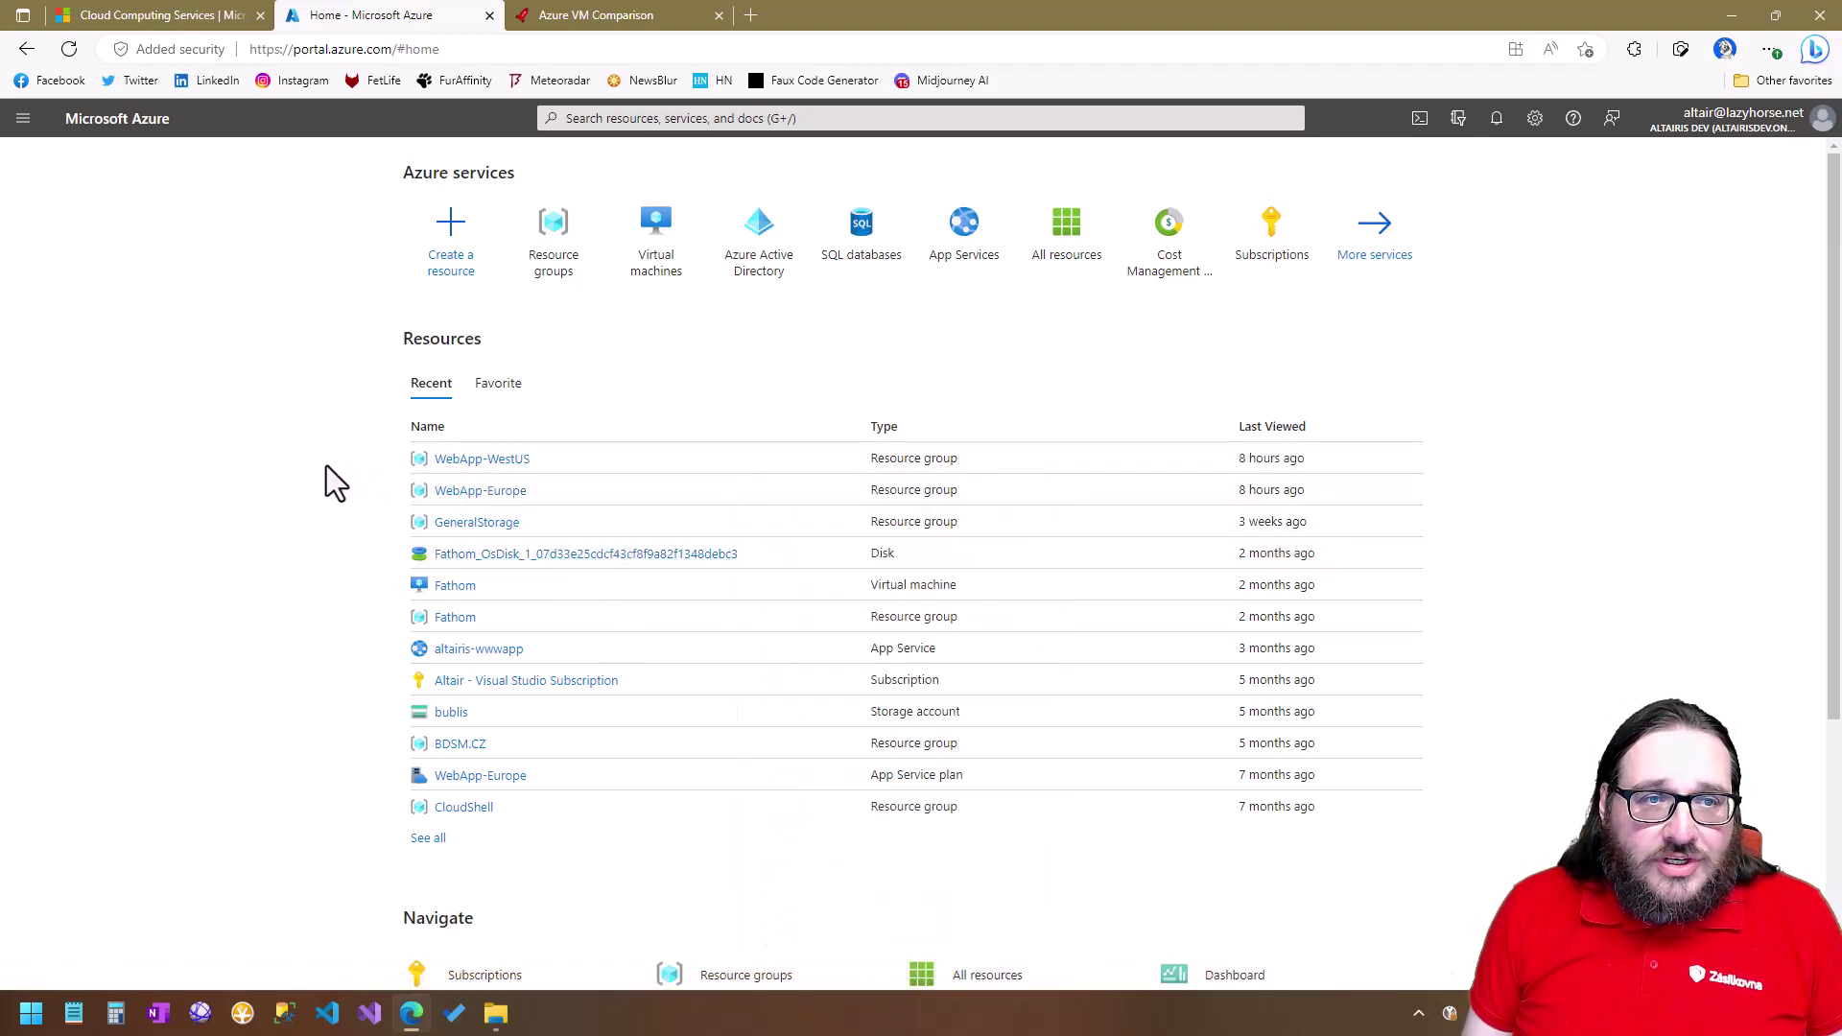
{"action": "left_click", "coordinate": [460, 245]}
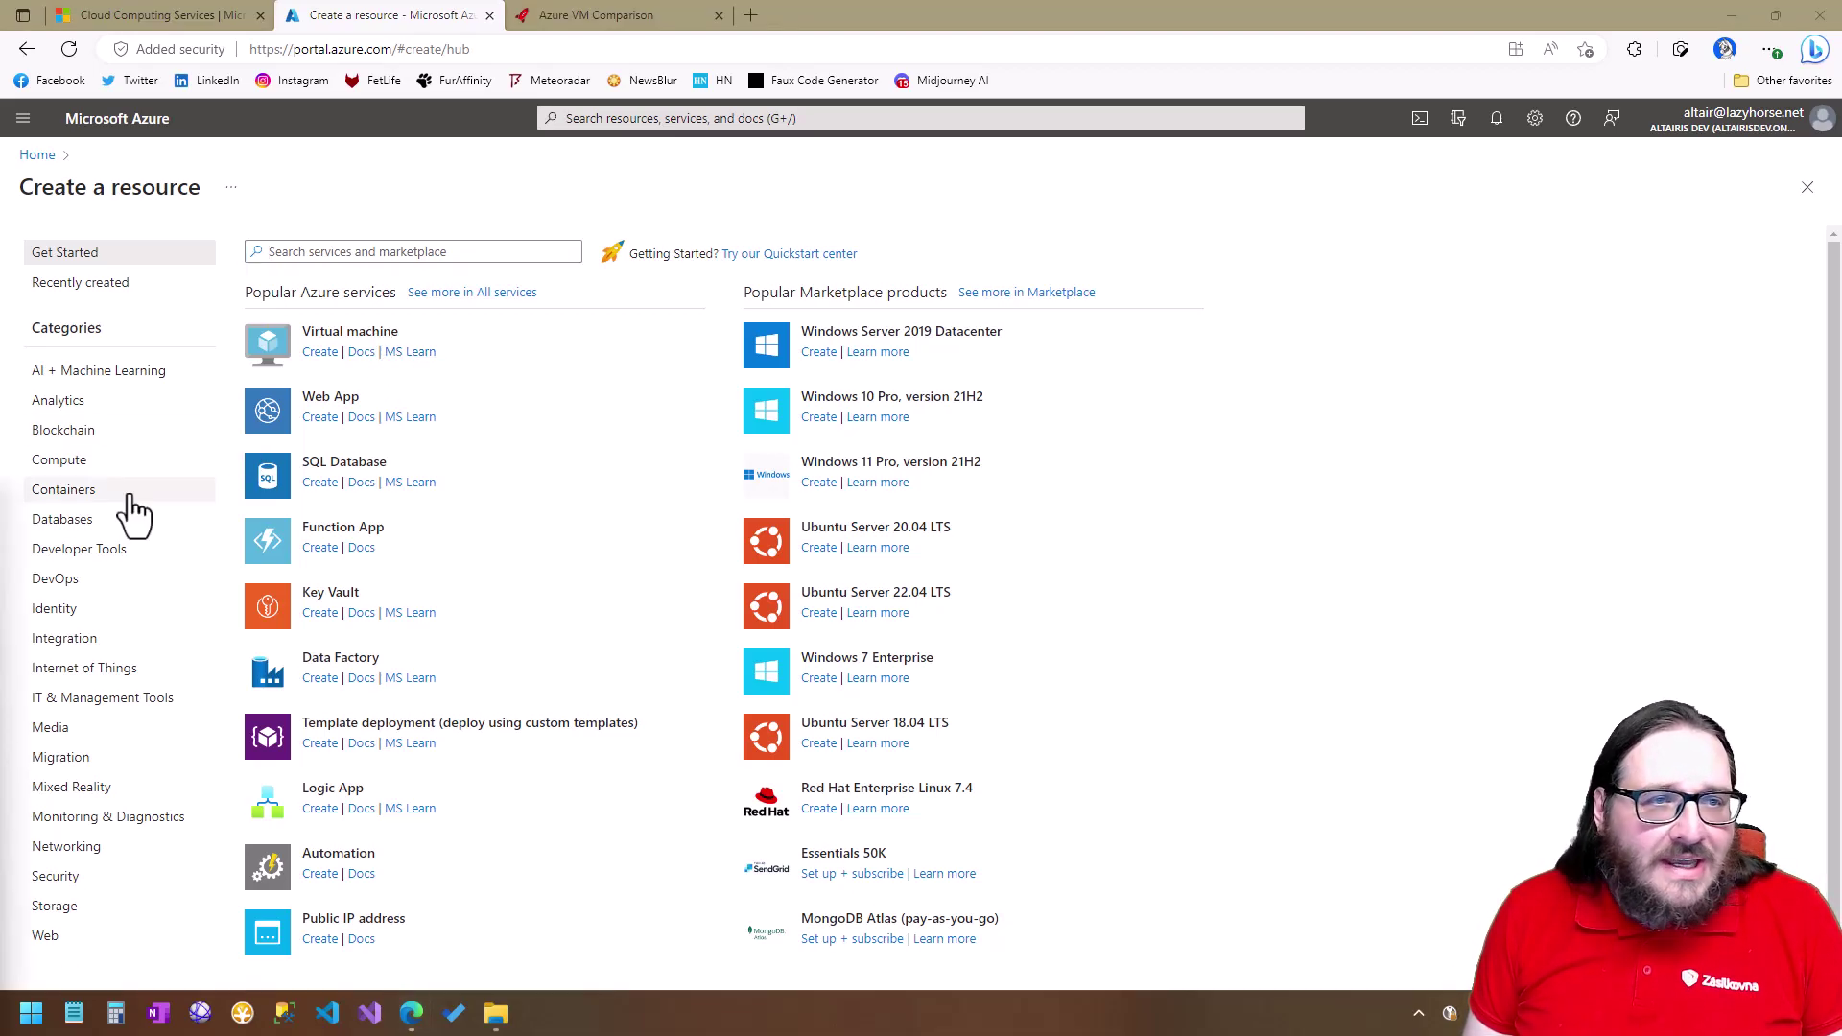
Search services and marketplace for 'Windows client'.
{"action": "left_click", "coordinate": [433, 252]}
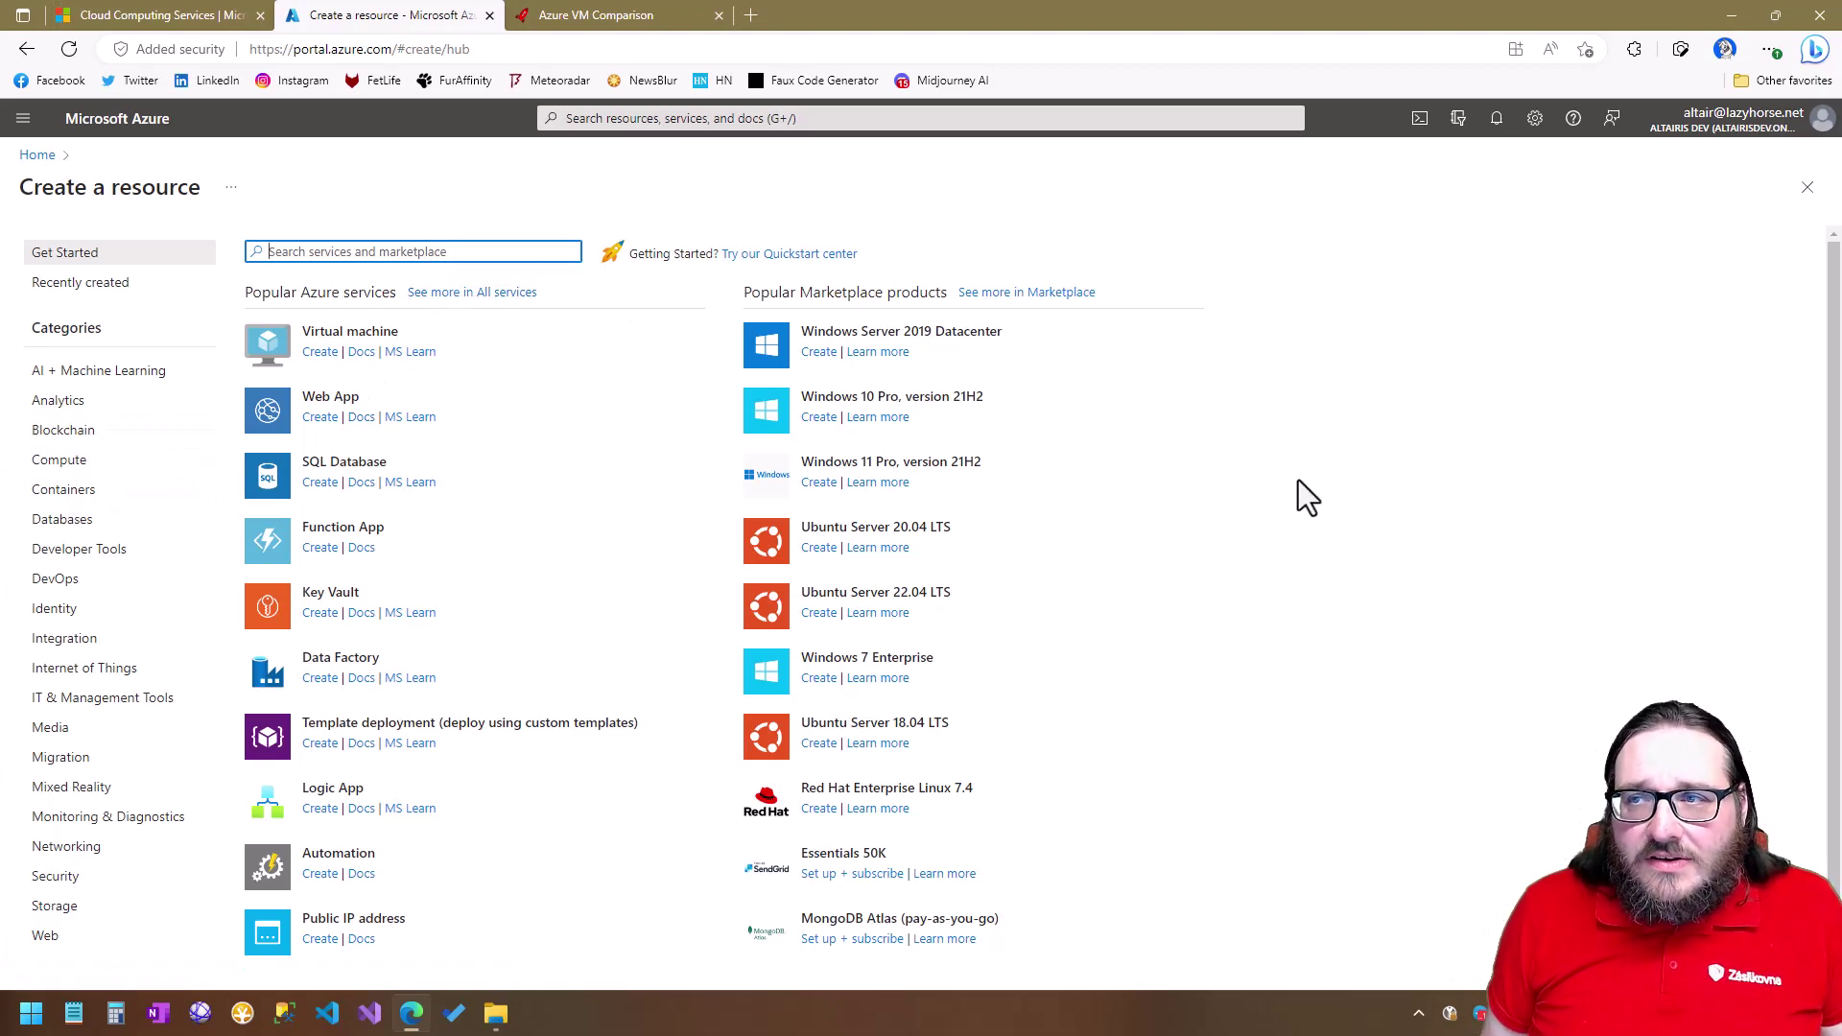
{"action": "type", "text": "W"}
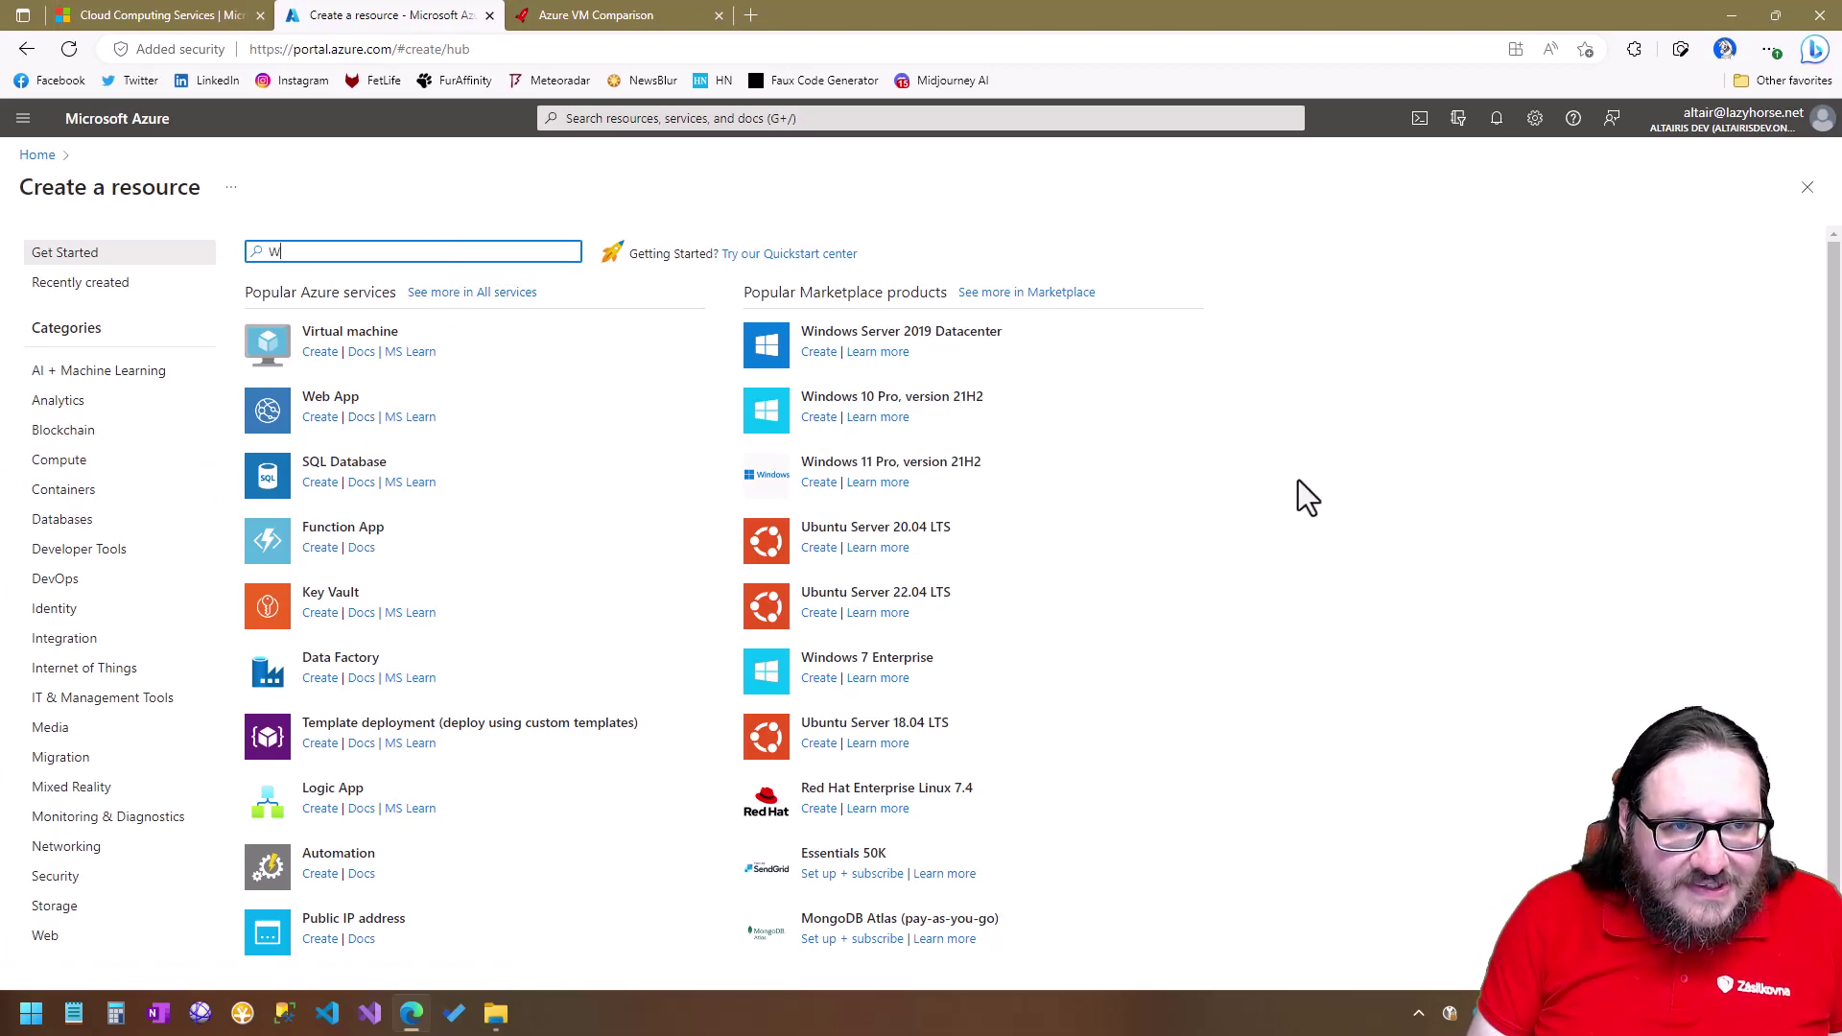
{"action": "type", "text": "indows client"}
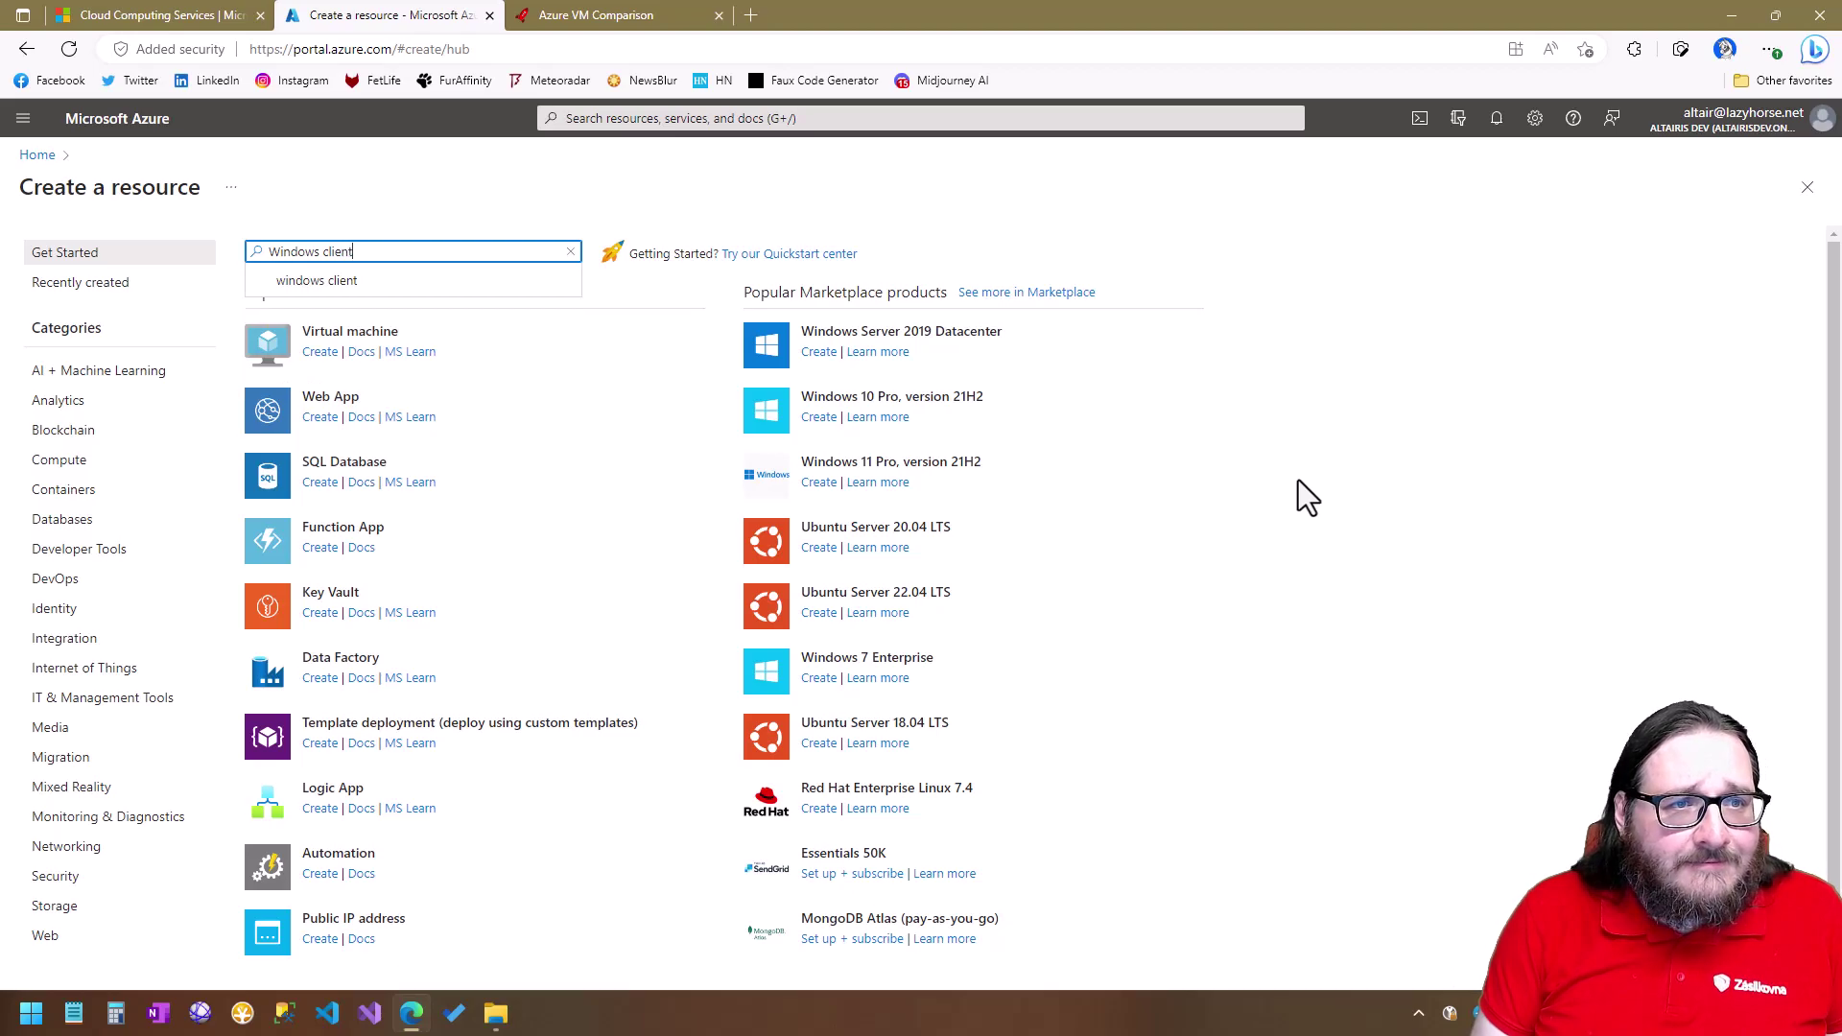
{"action": "key", "text": "Return"}
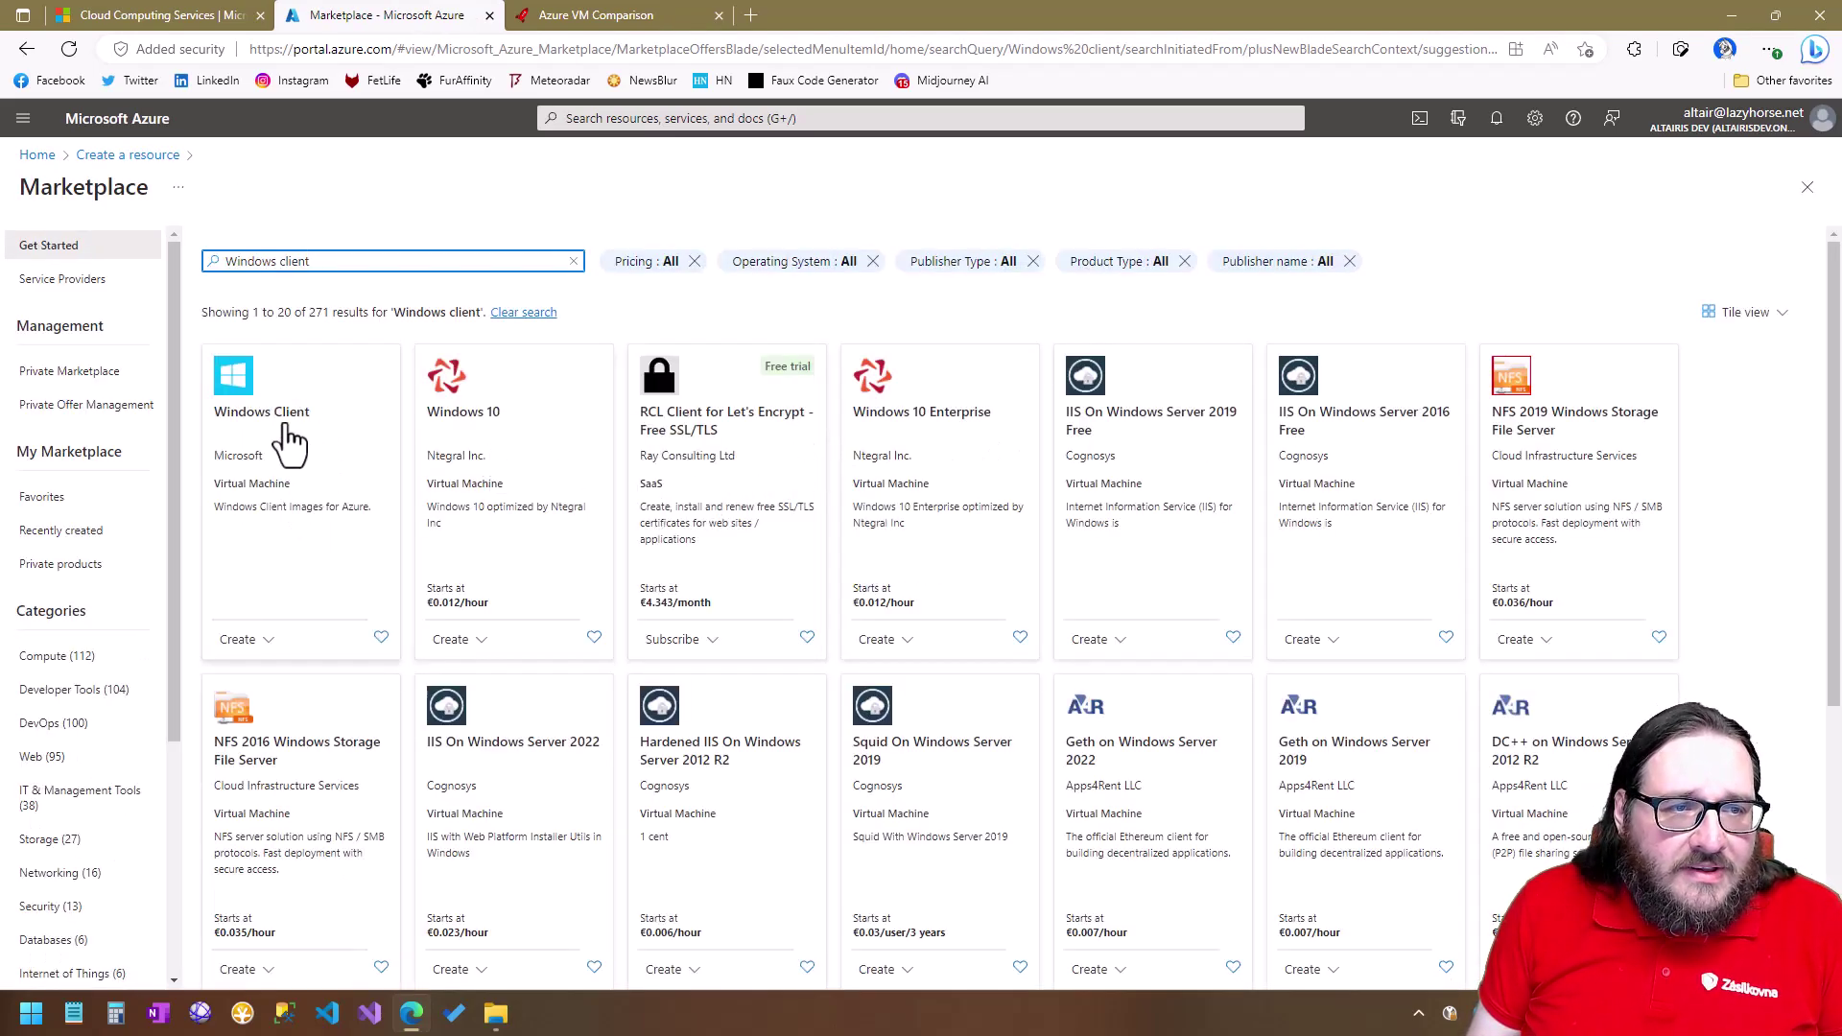
Create a VM from the Windows Client tile using the Windows 10 Enterprise N (x64) image.
{"action": "left_click", "coordinate": [276, 640]}
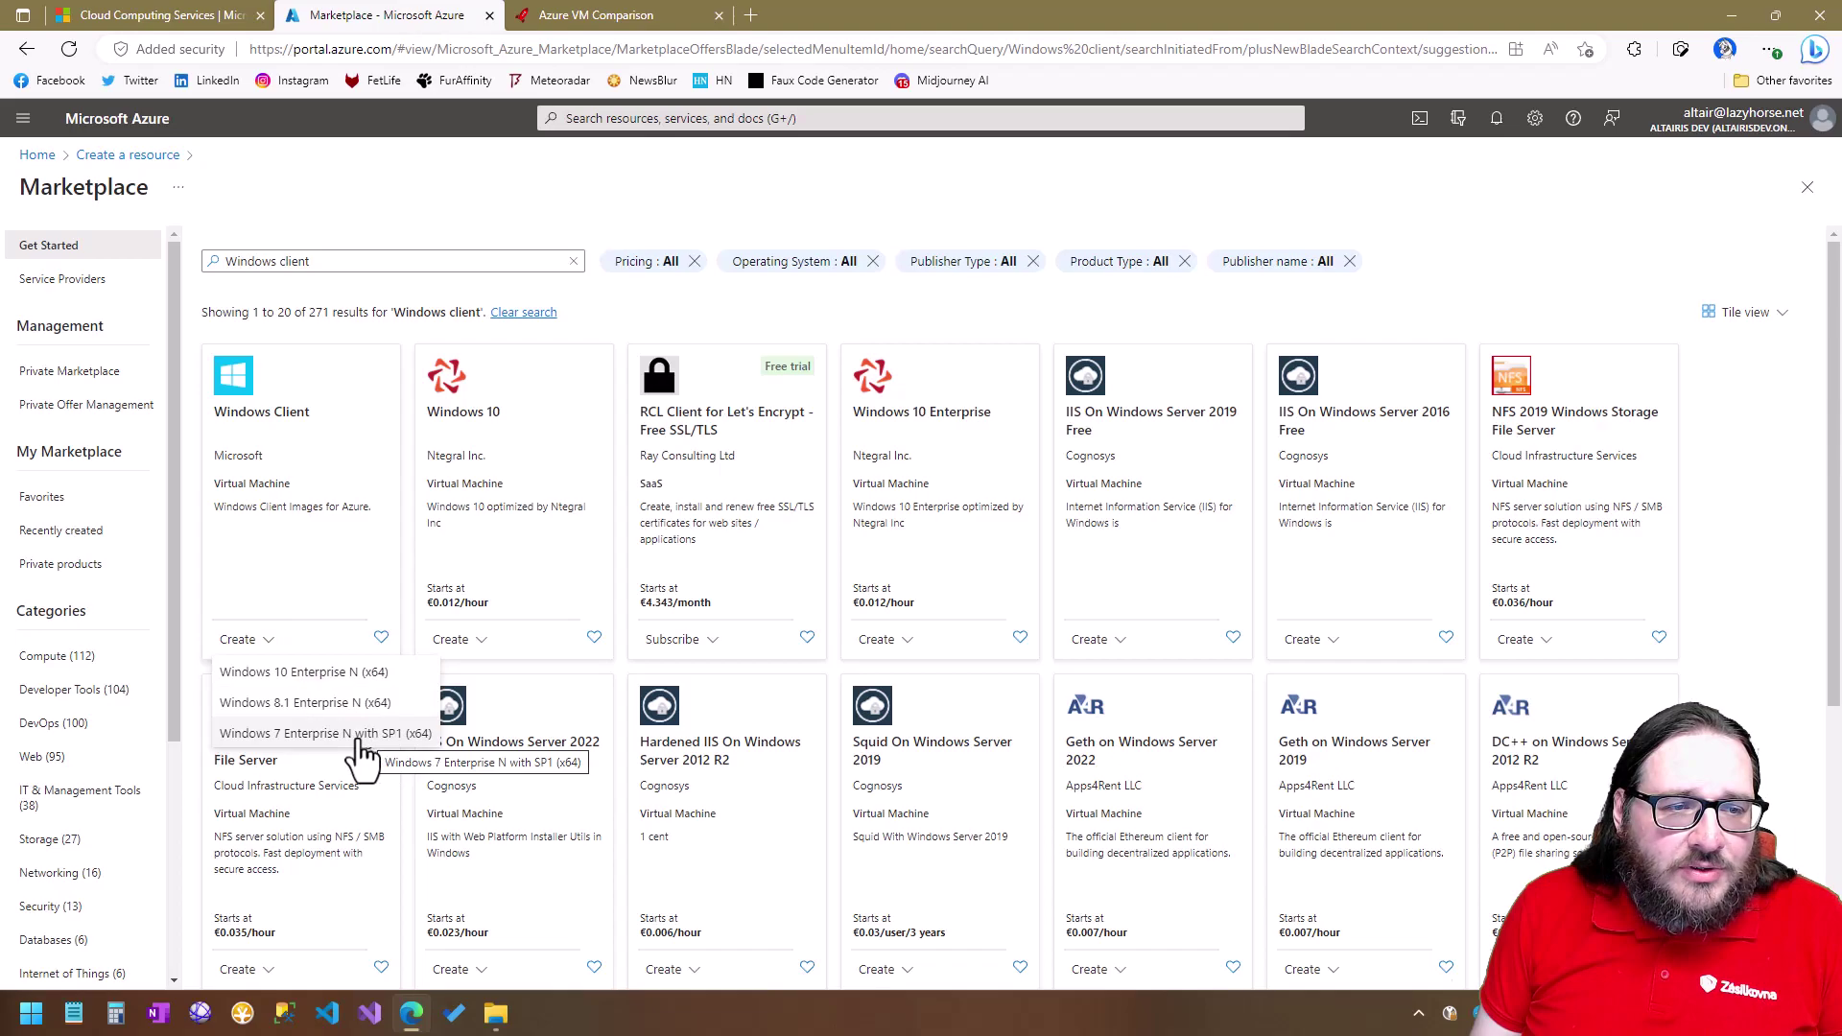
{"action": "left_click", "coordinate": [333, 672]}
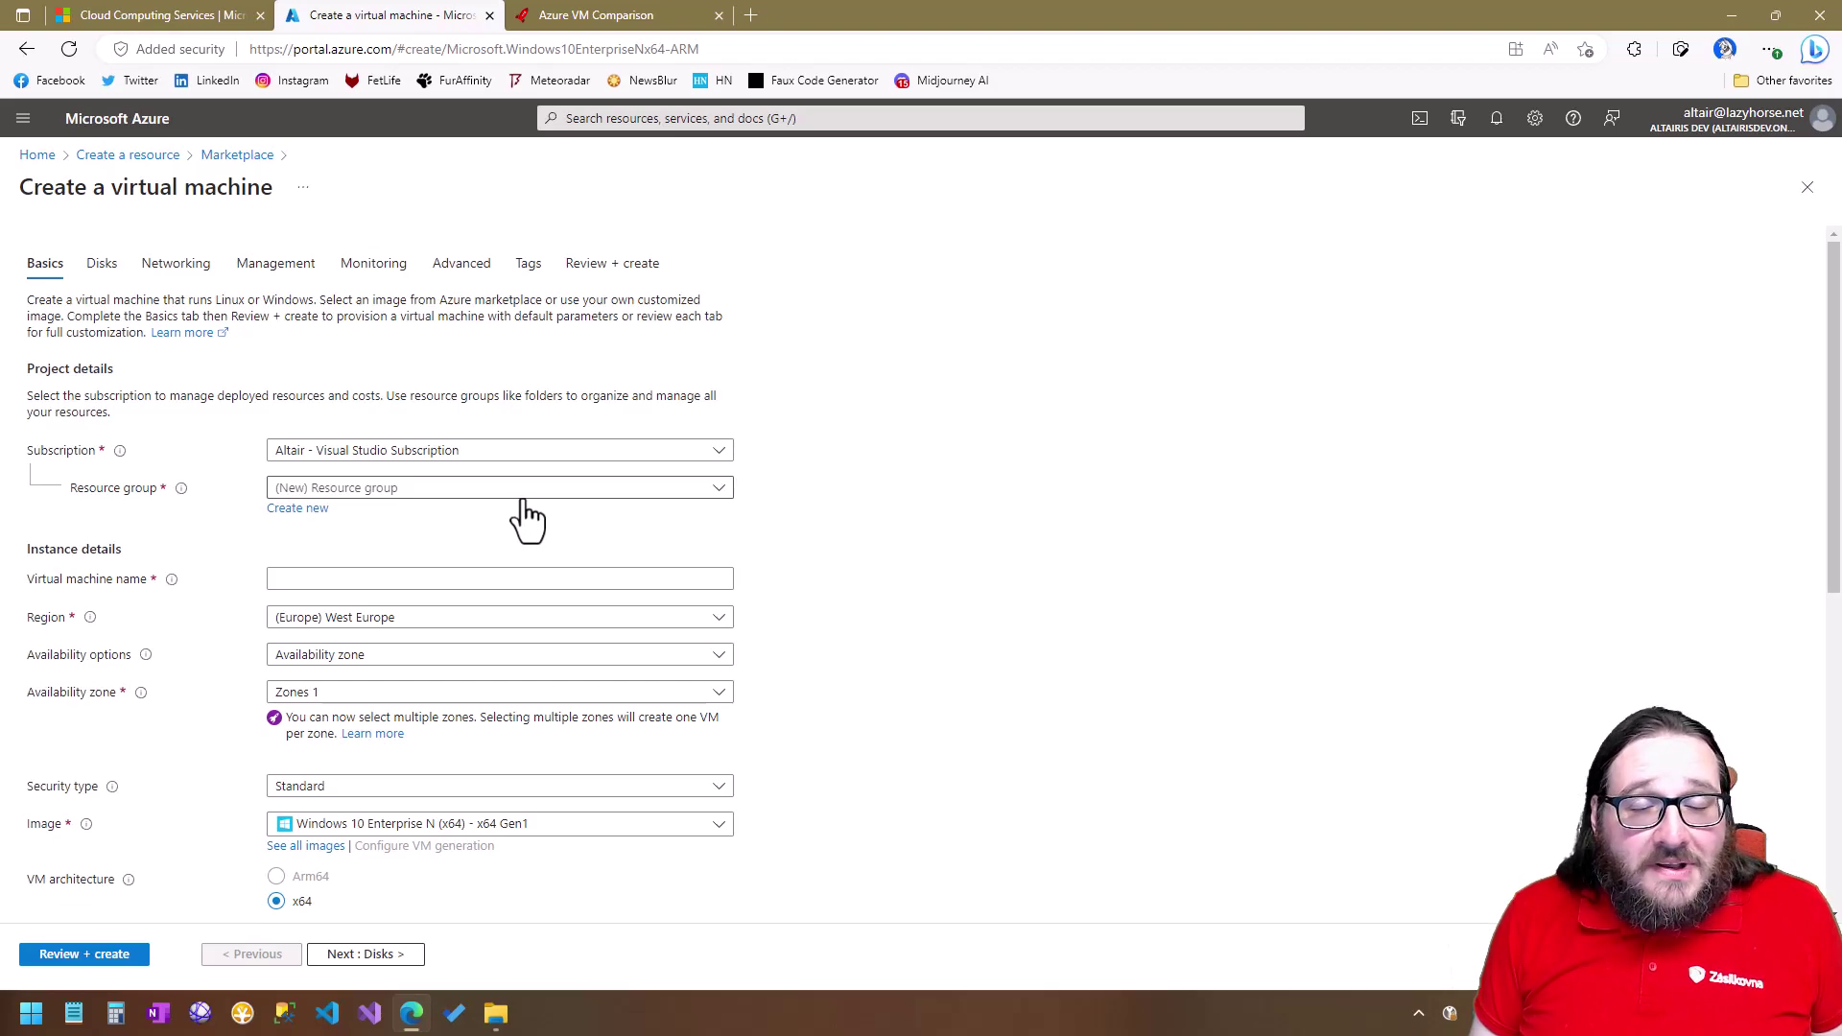
Create a new resource group named TestRG for the VM.
{"action": "left_click", "coordinate": [297, 510]}
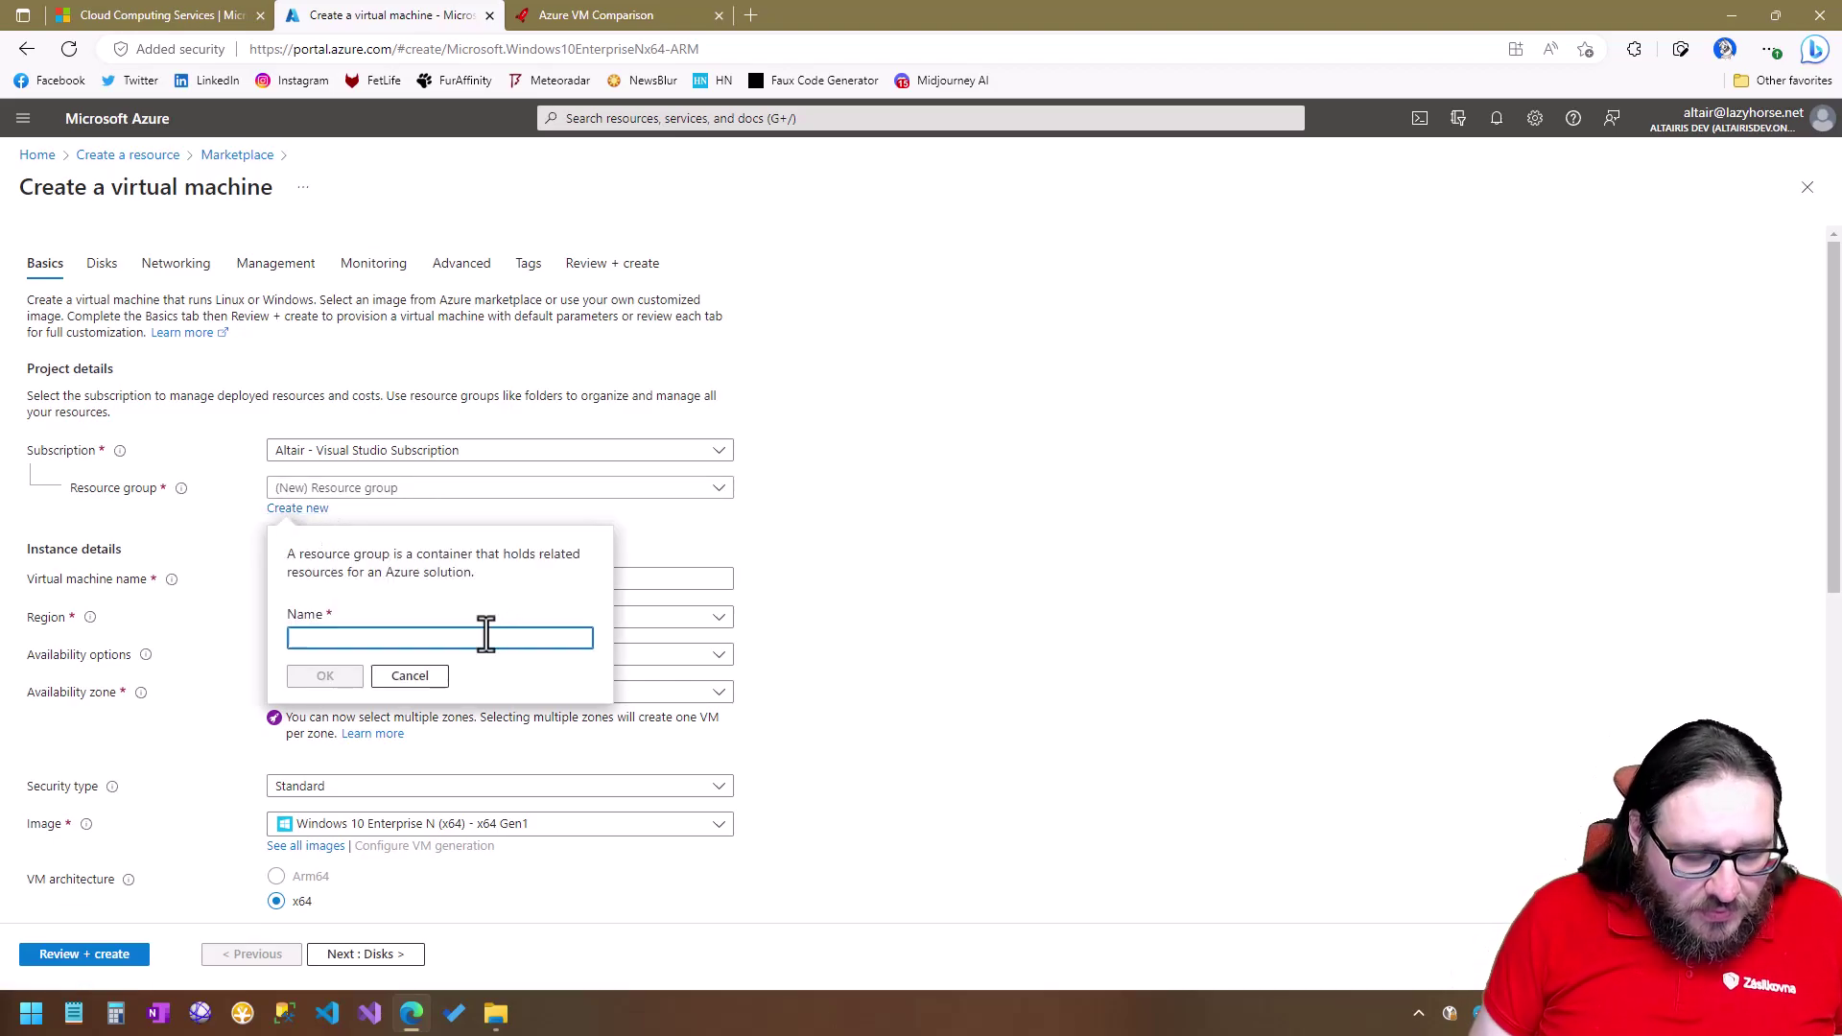
{"action": "type", "text": "T"}
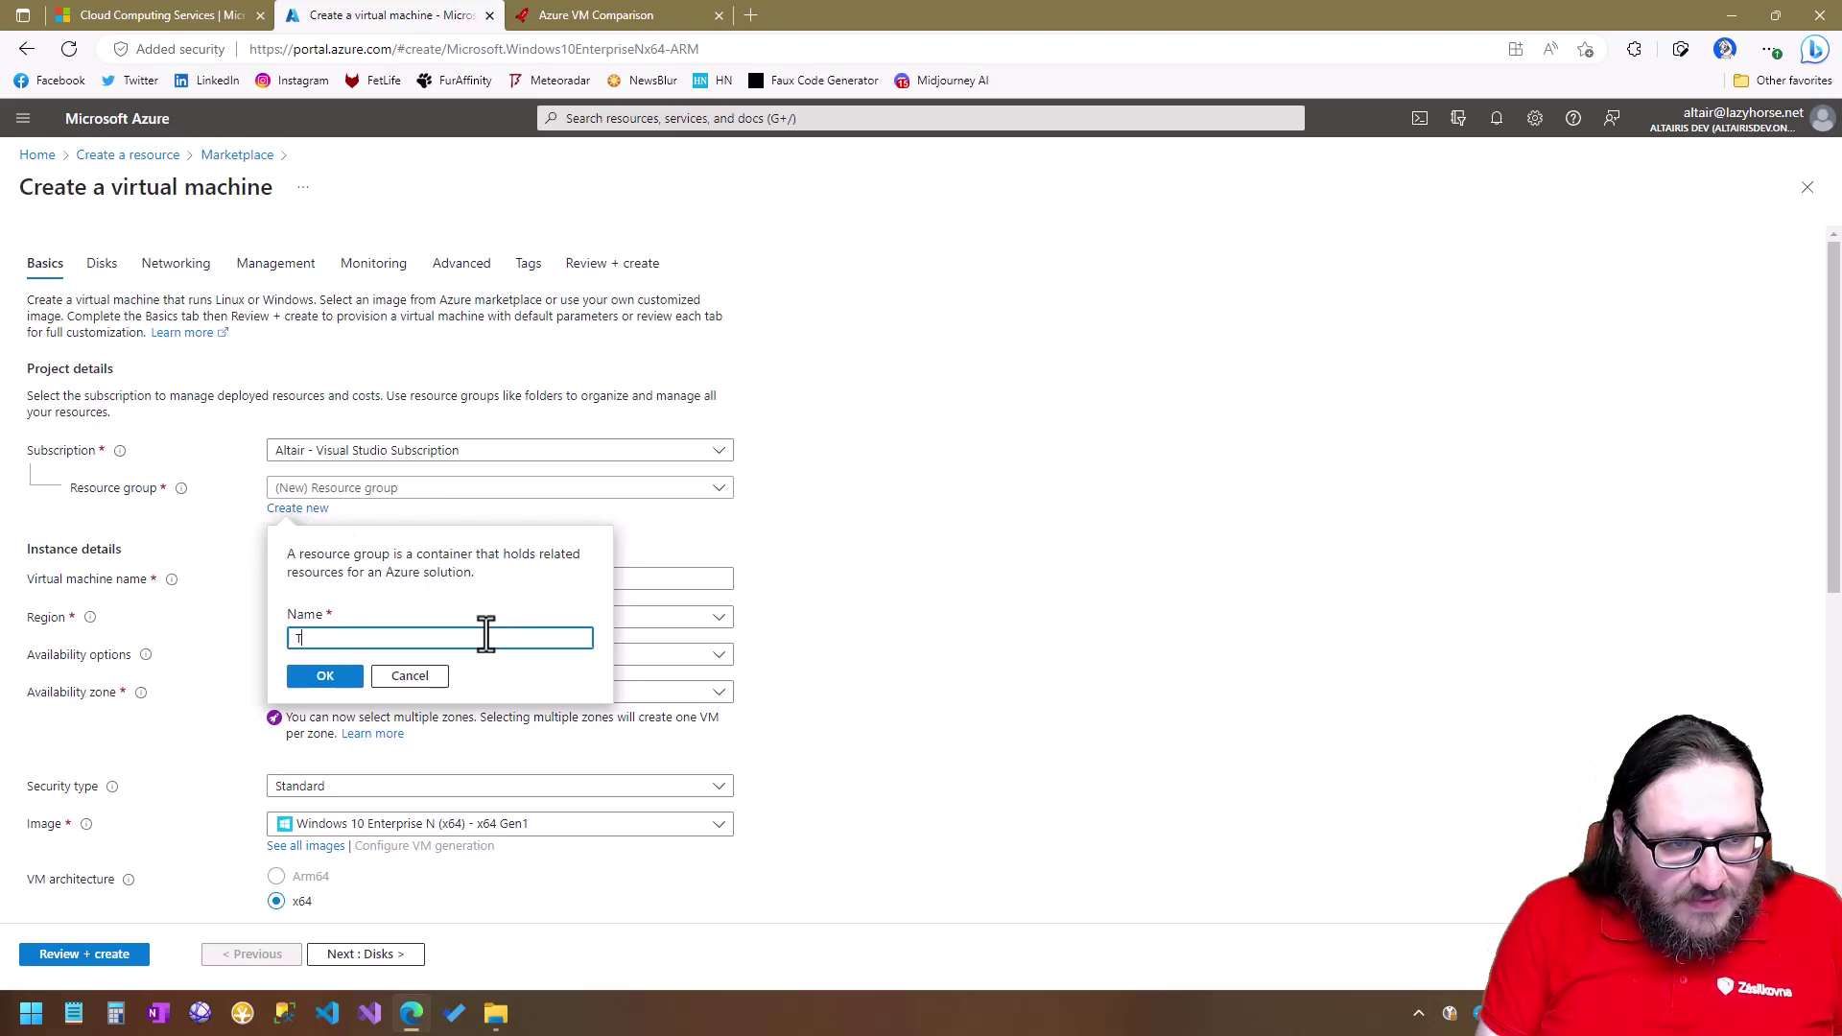
{"action": "type", "text": "estRG"}
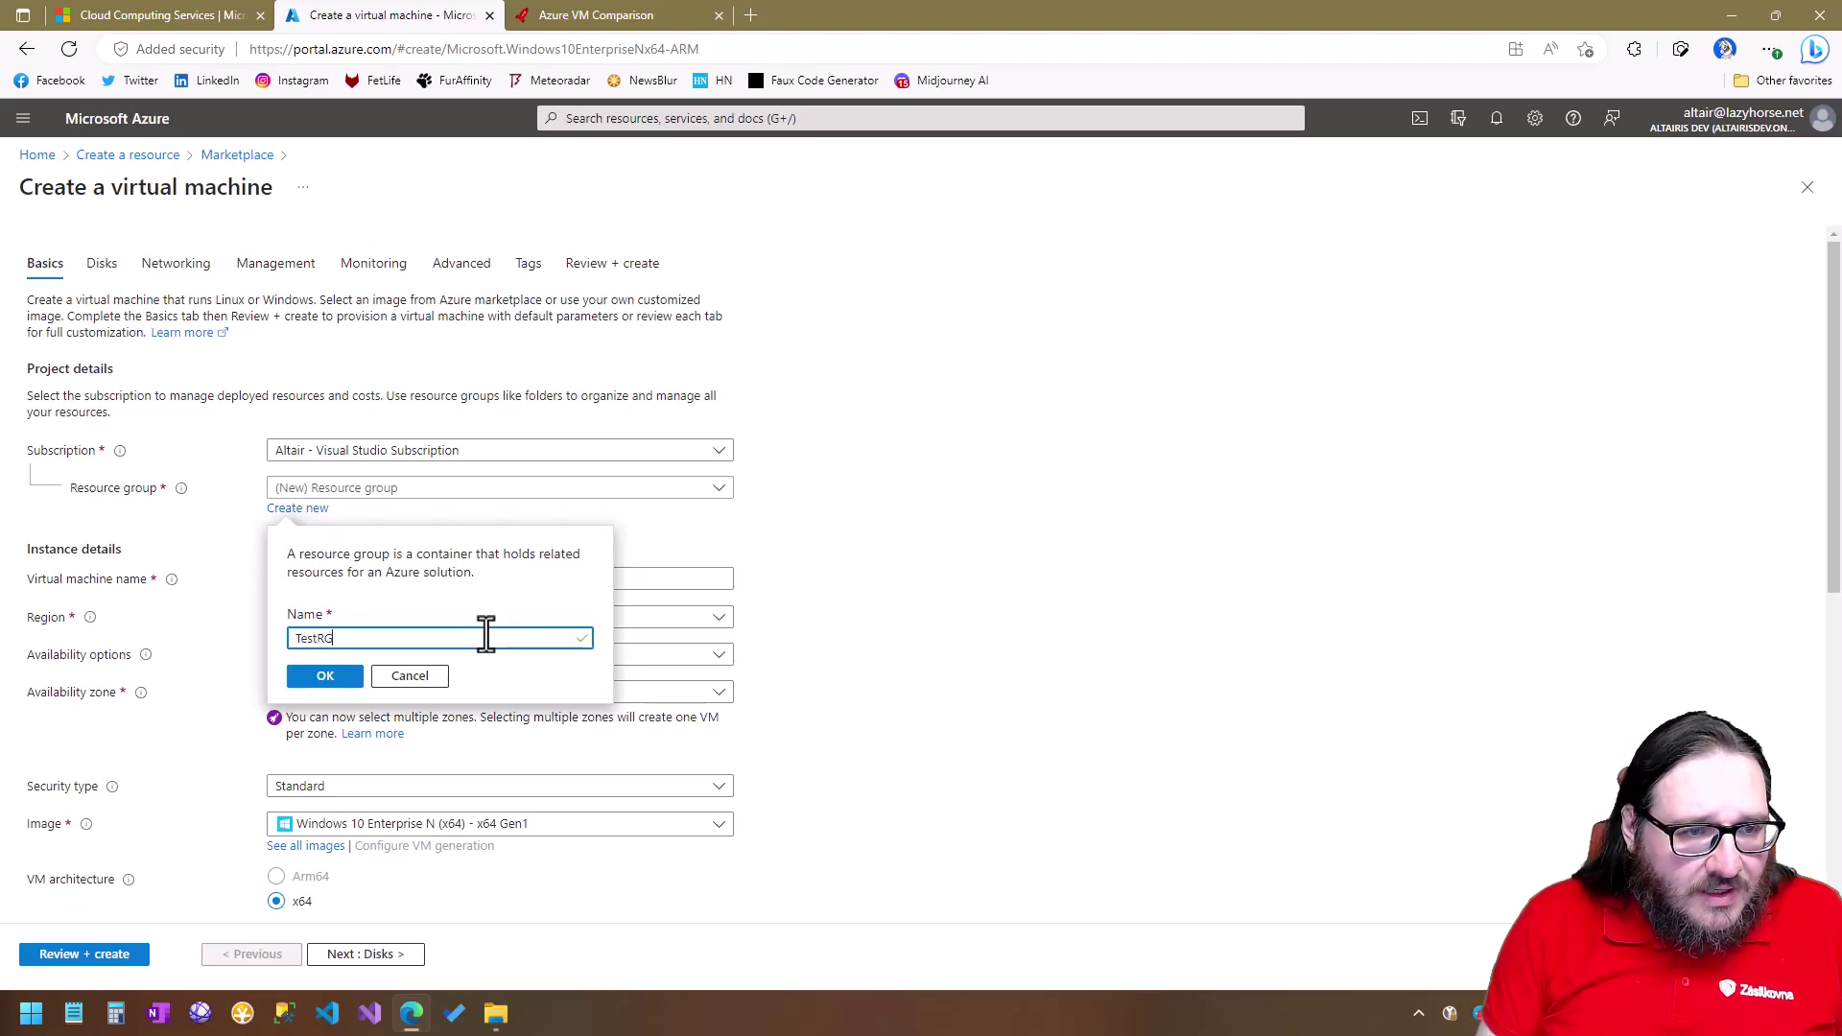
{"action": "left_click", "coordinate": [327, 679]}
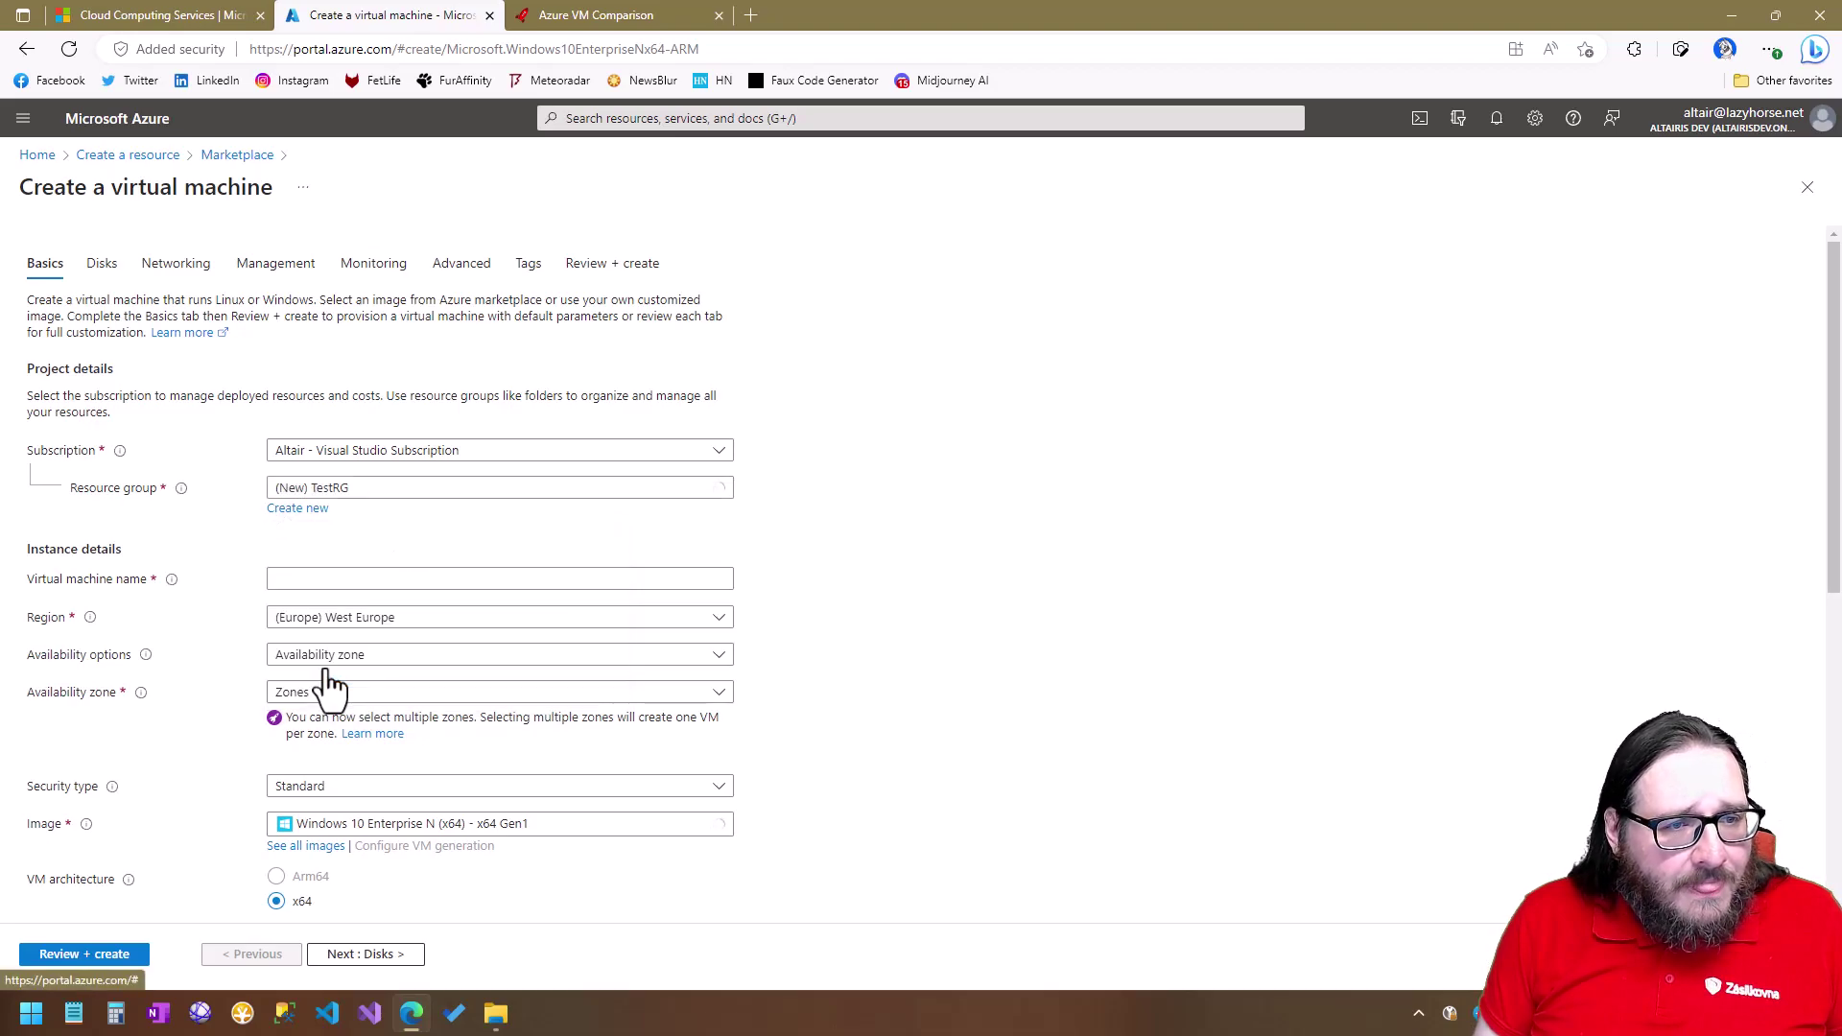
Name the VM TestVM in region (Europe) West Europe, then switch to the Azure VM Comparison site.
{"action": "left_click", "coordinate": [301, 577]}
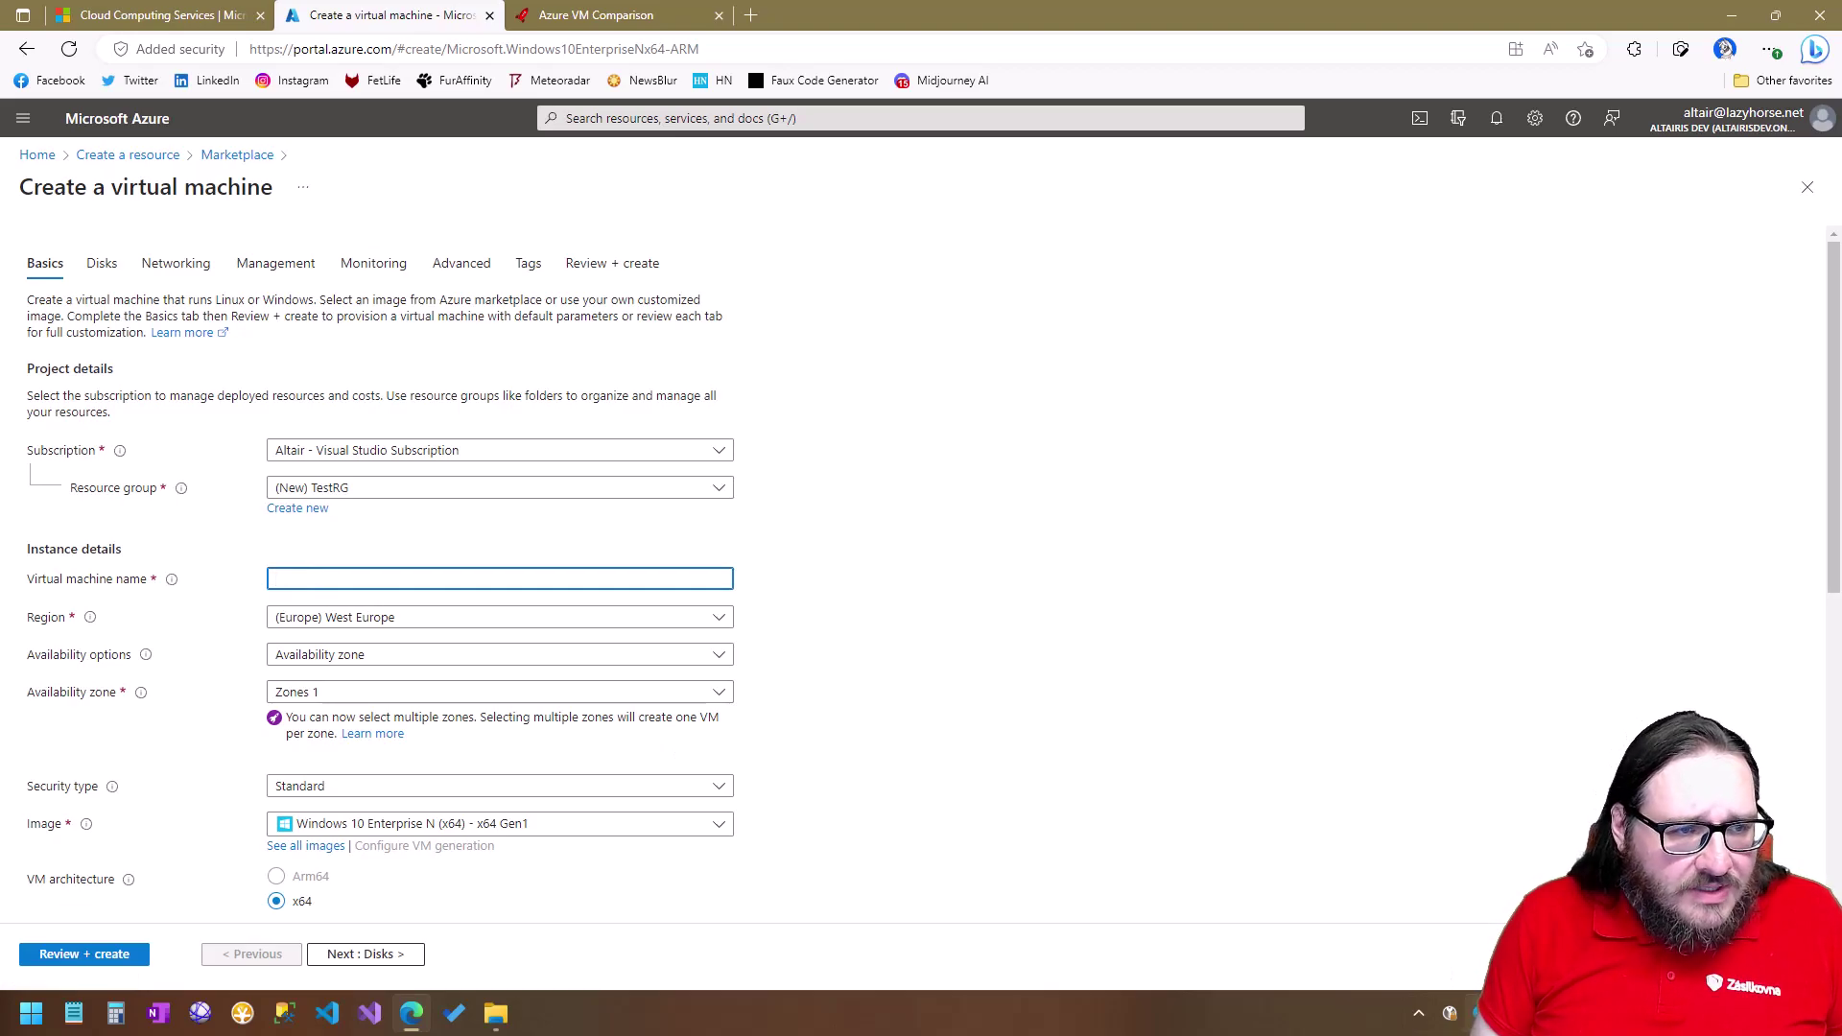
{"action": "type", "text": "TestVM"}
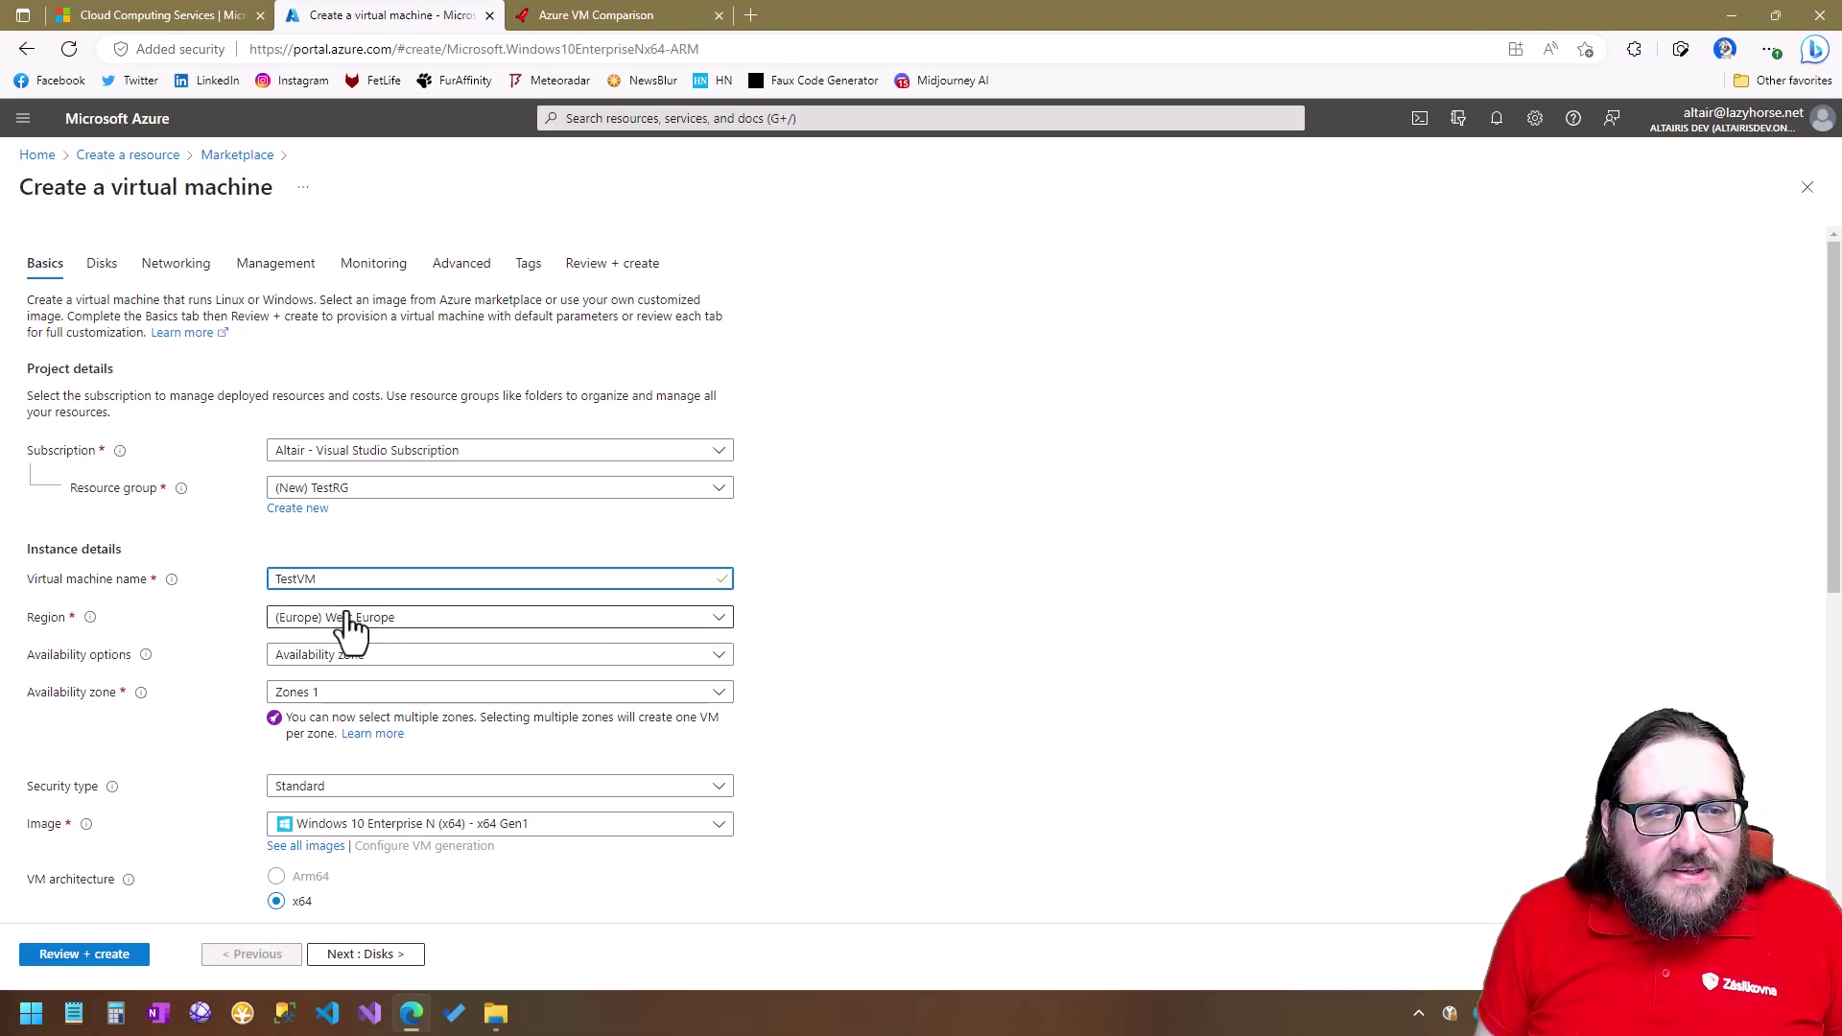
{"action": "left_click", "coordinate": [421, 621]}
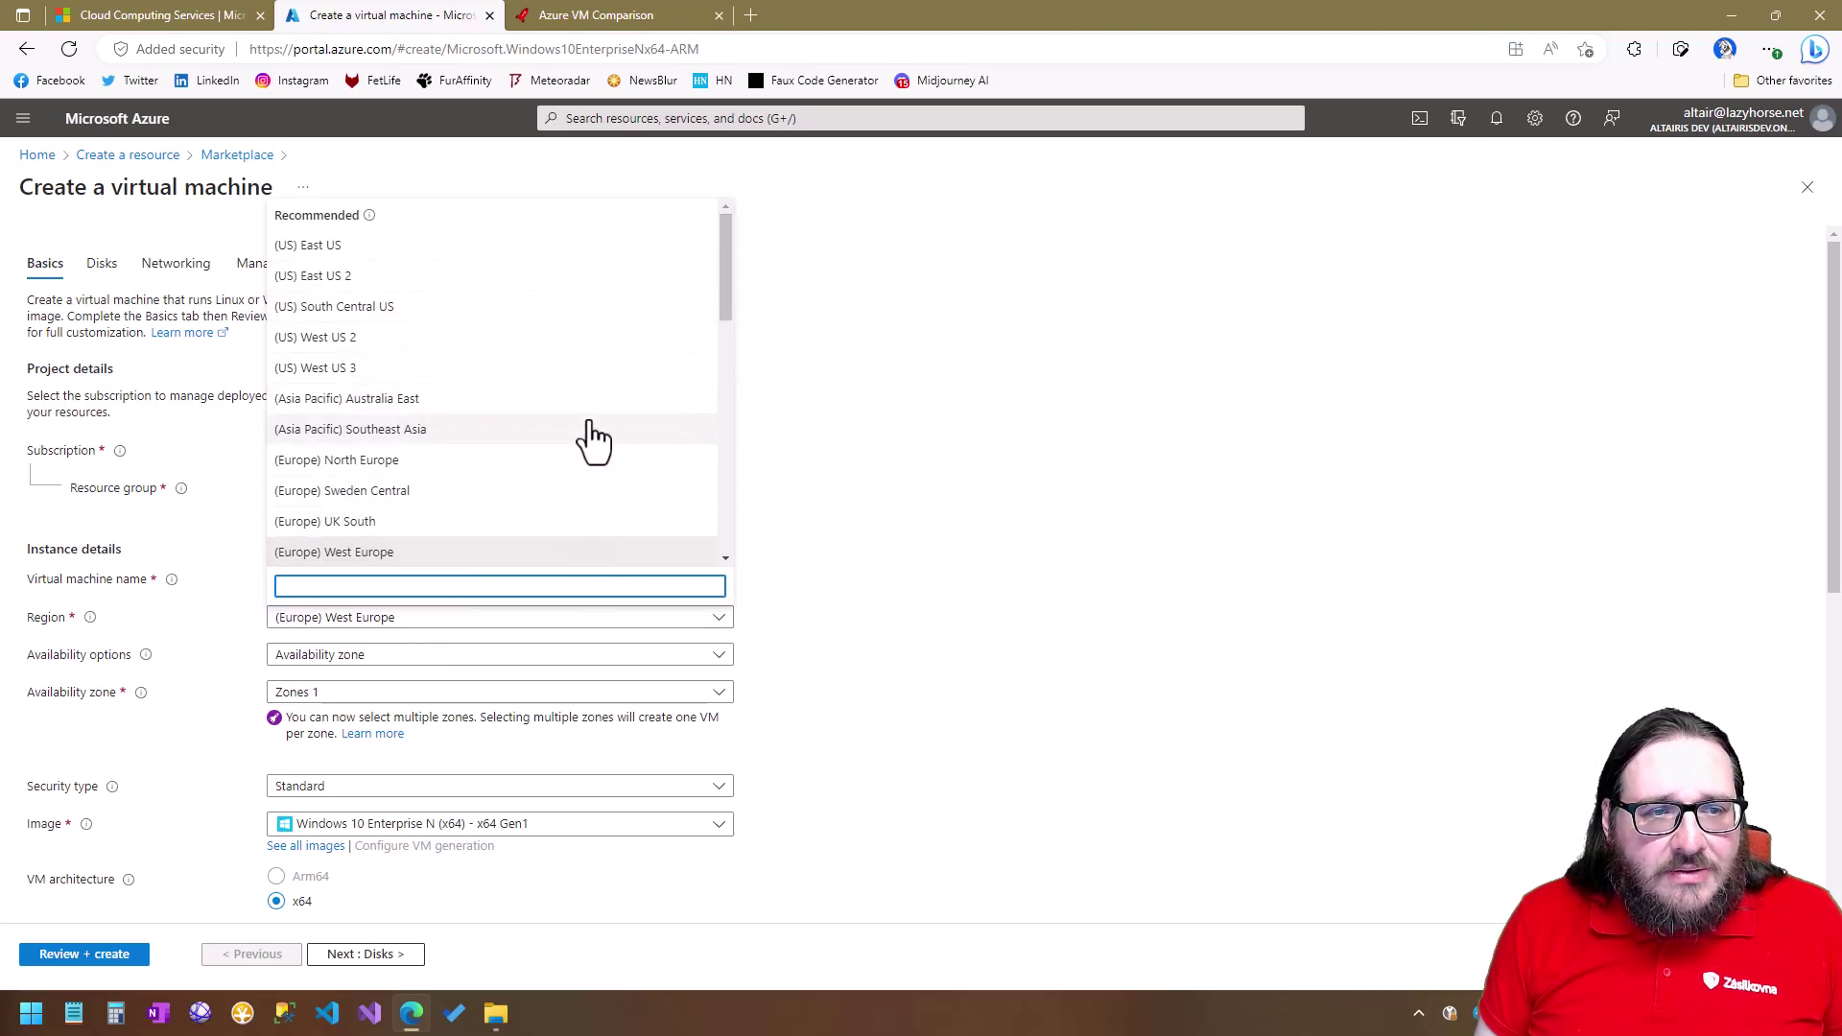
{"action": "scroll", "coordinate": [593, 440], "scroll_direction": "down", "scroll_amount": 2}
{"action": "scroll", "coordinate": [587, 440], "scroll_direction": "up", "scroll_amount": 1}
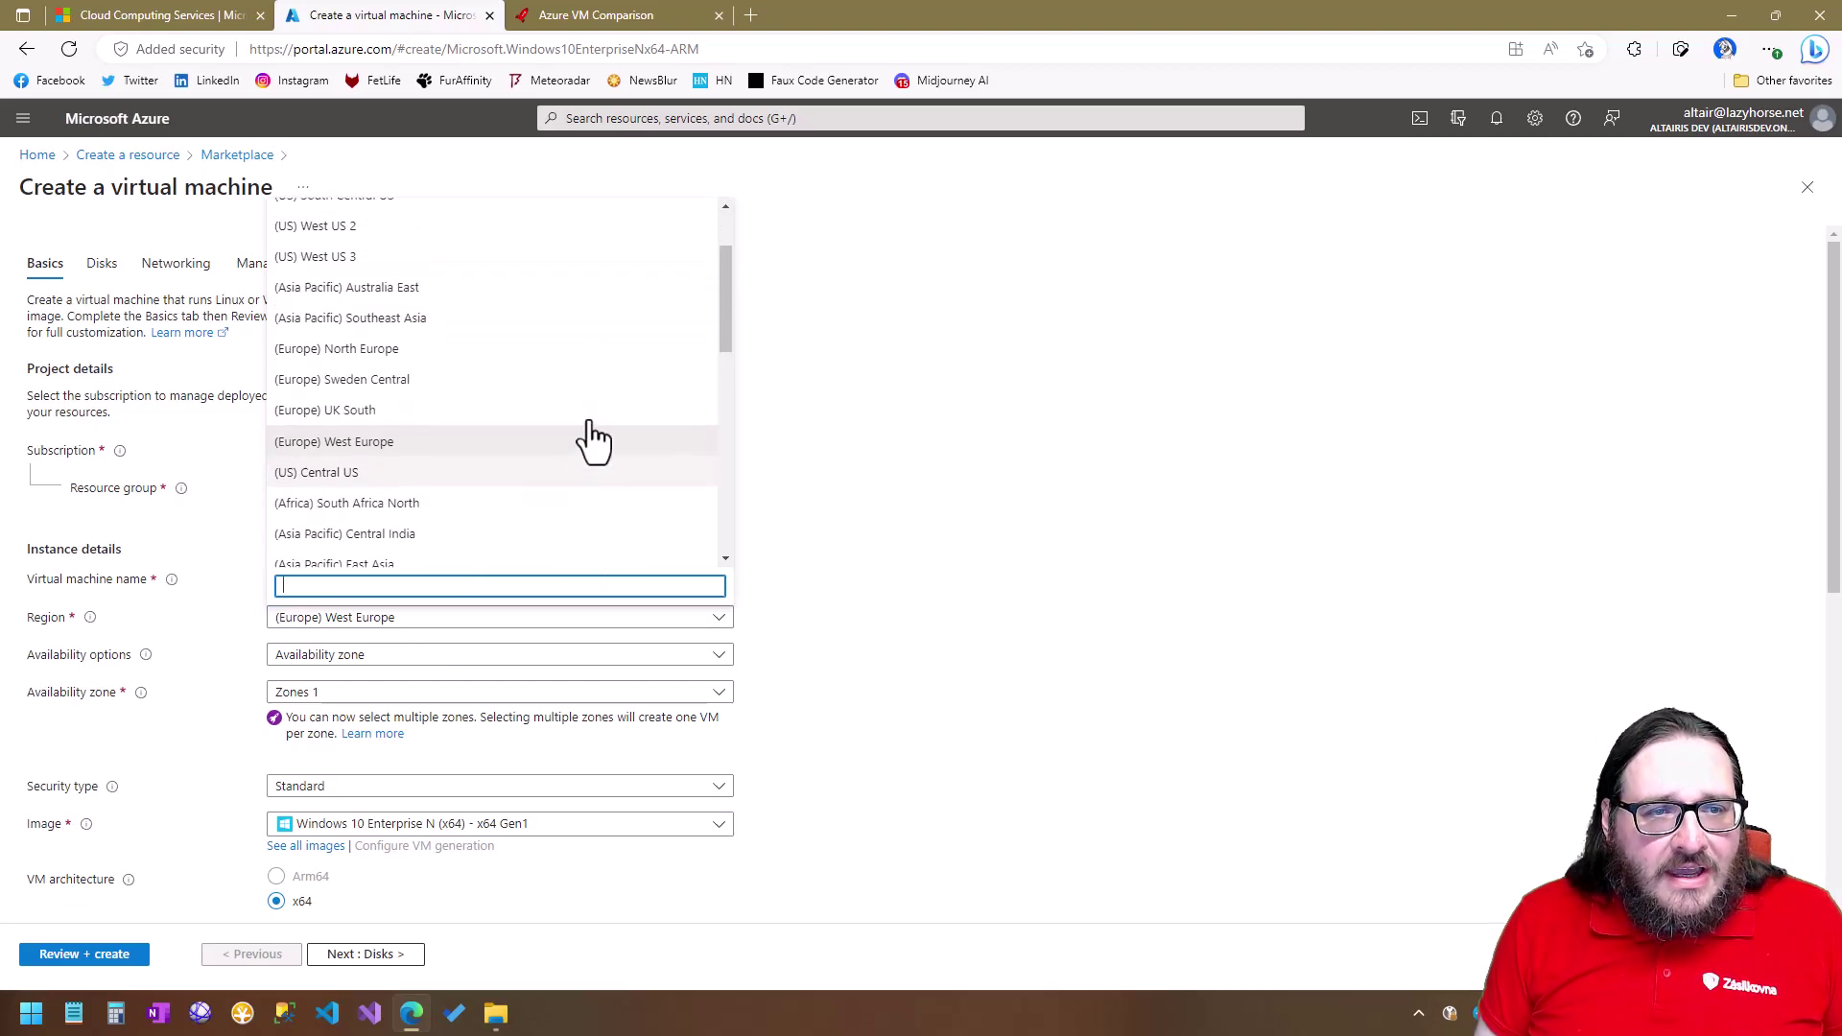
{"action": "left_click", "coordinate": [385, 447]}
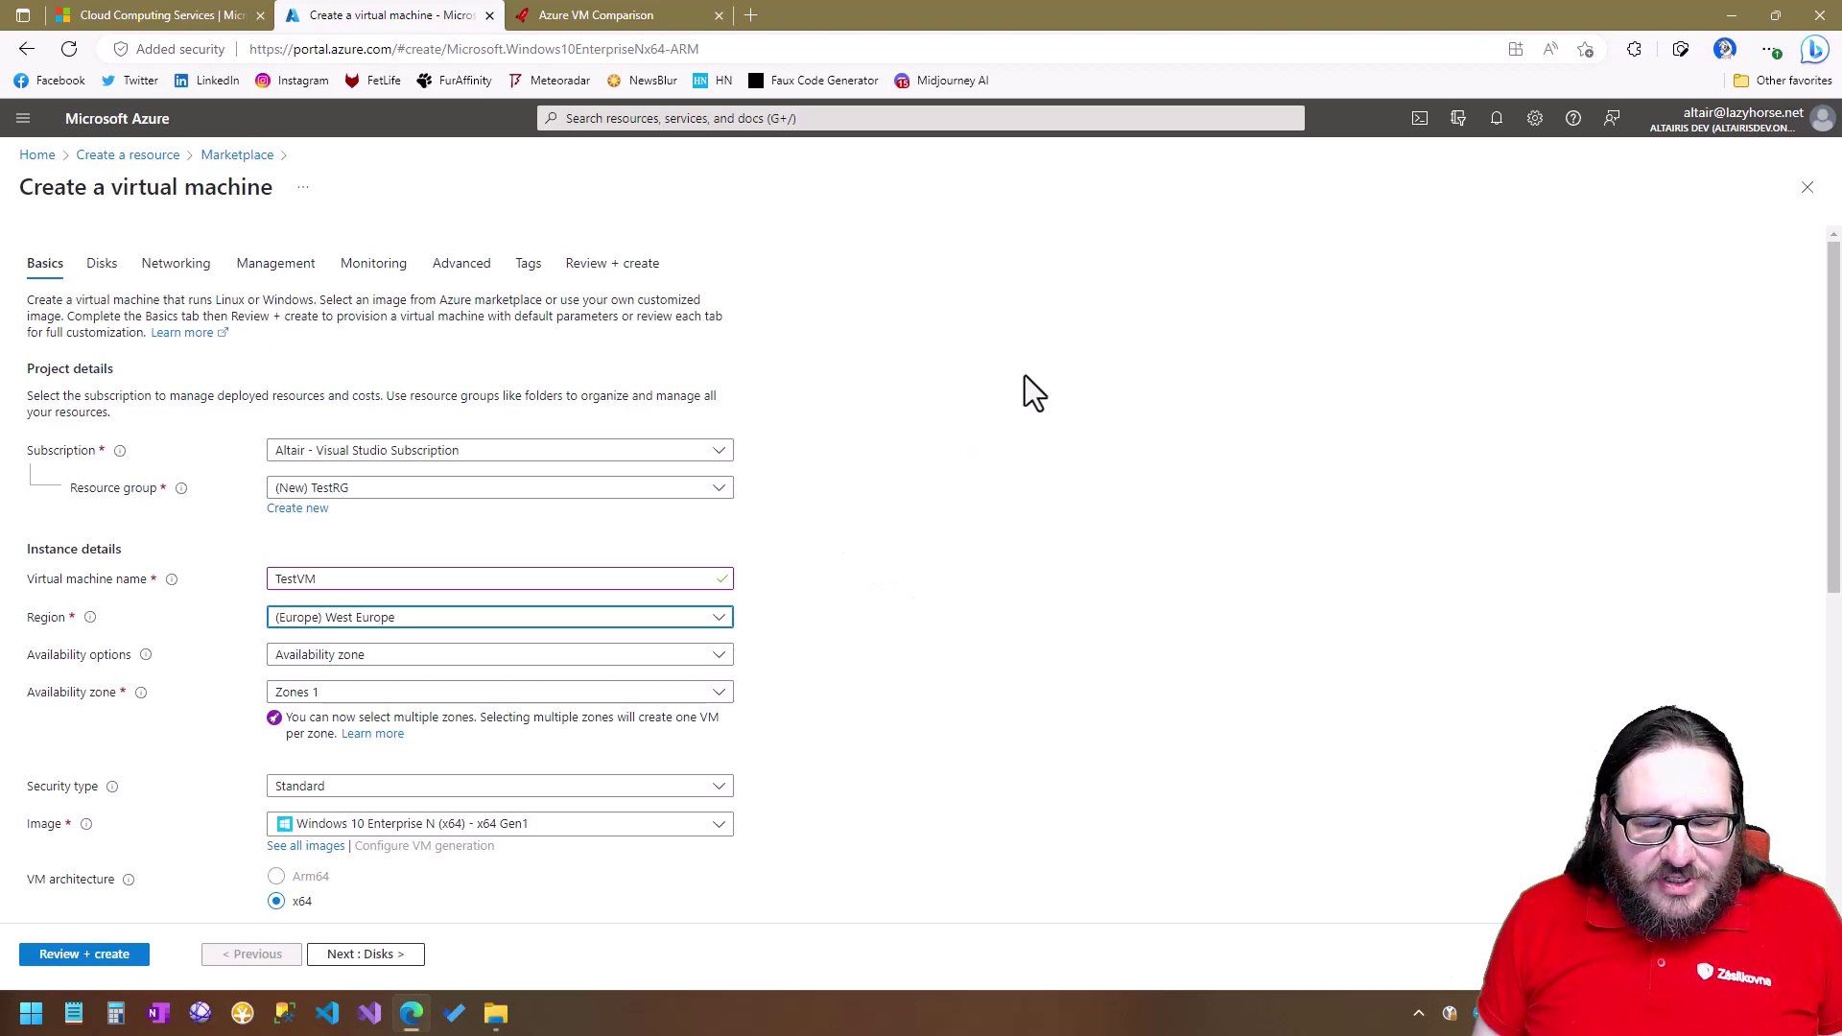
{"action": "left_click", "coordinate": [582, 19]}
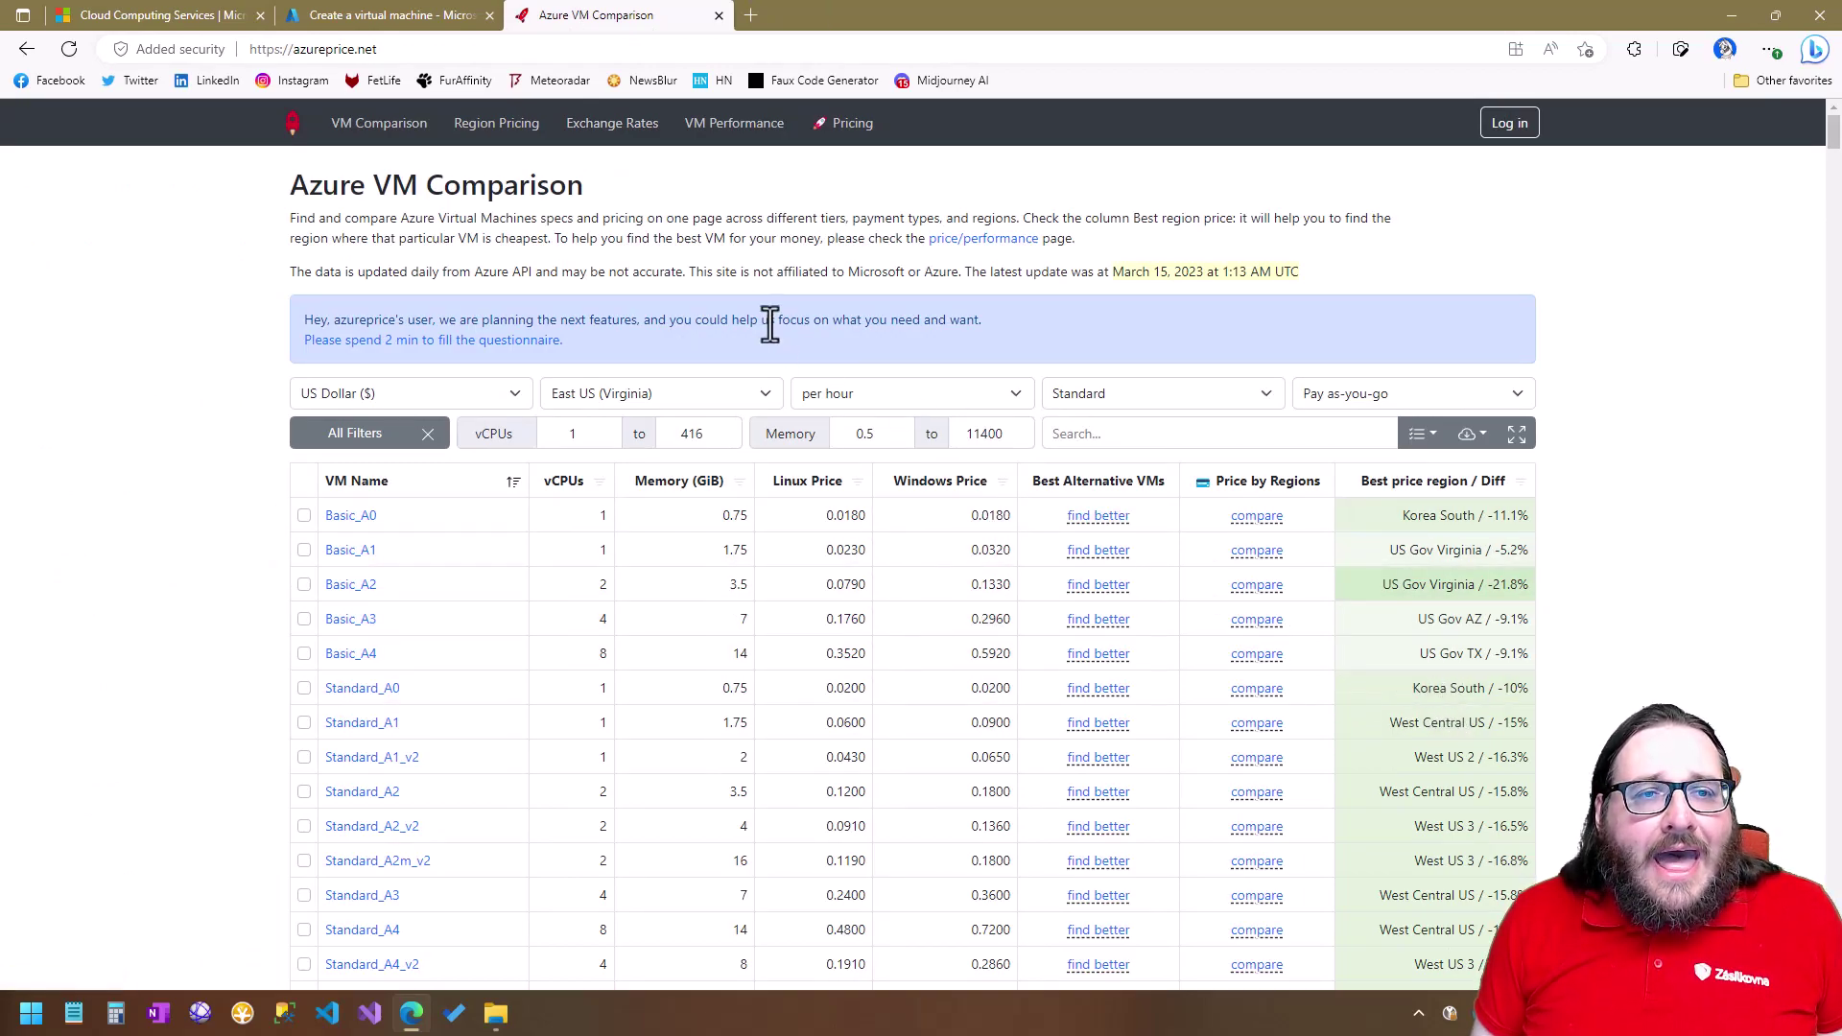
Browse the azureprice.net VM price table, then return to the Create a virtual machine form.
{"action": "scroll", "coordinate": [721, 397], "scroll_direction": "down", "scroll_amount": 3}
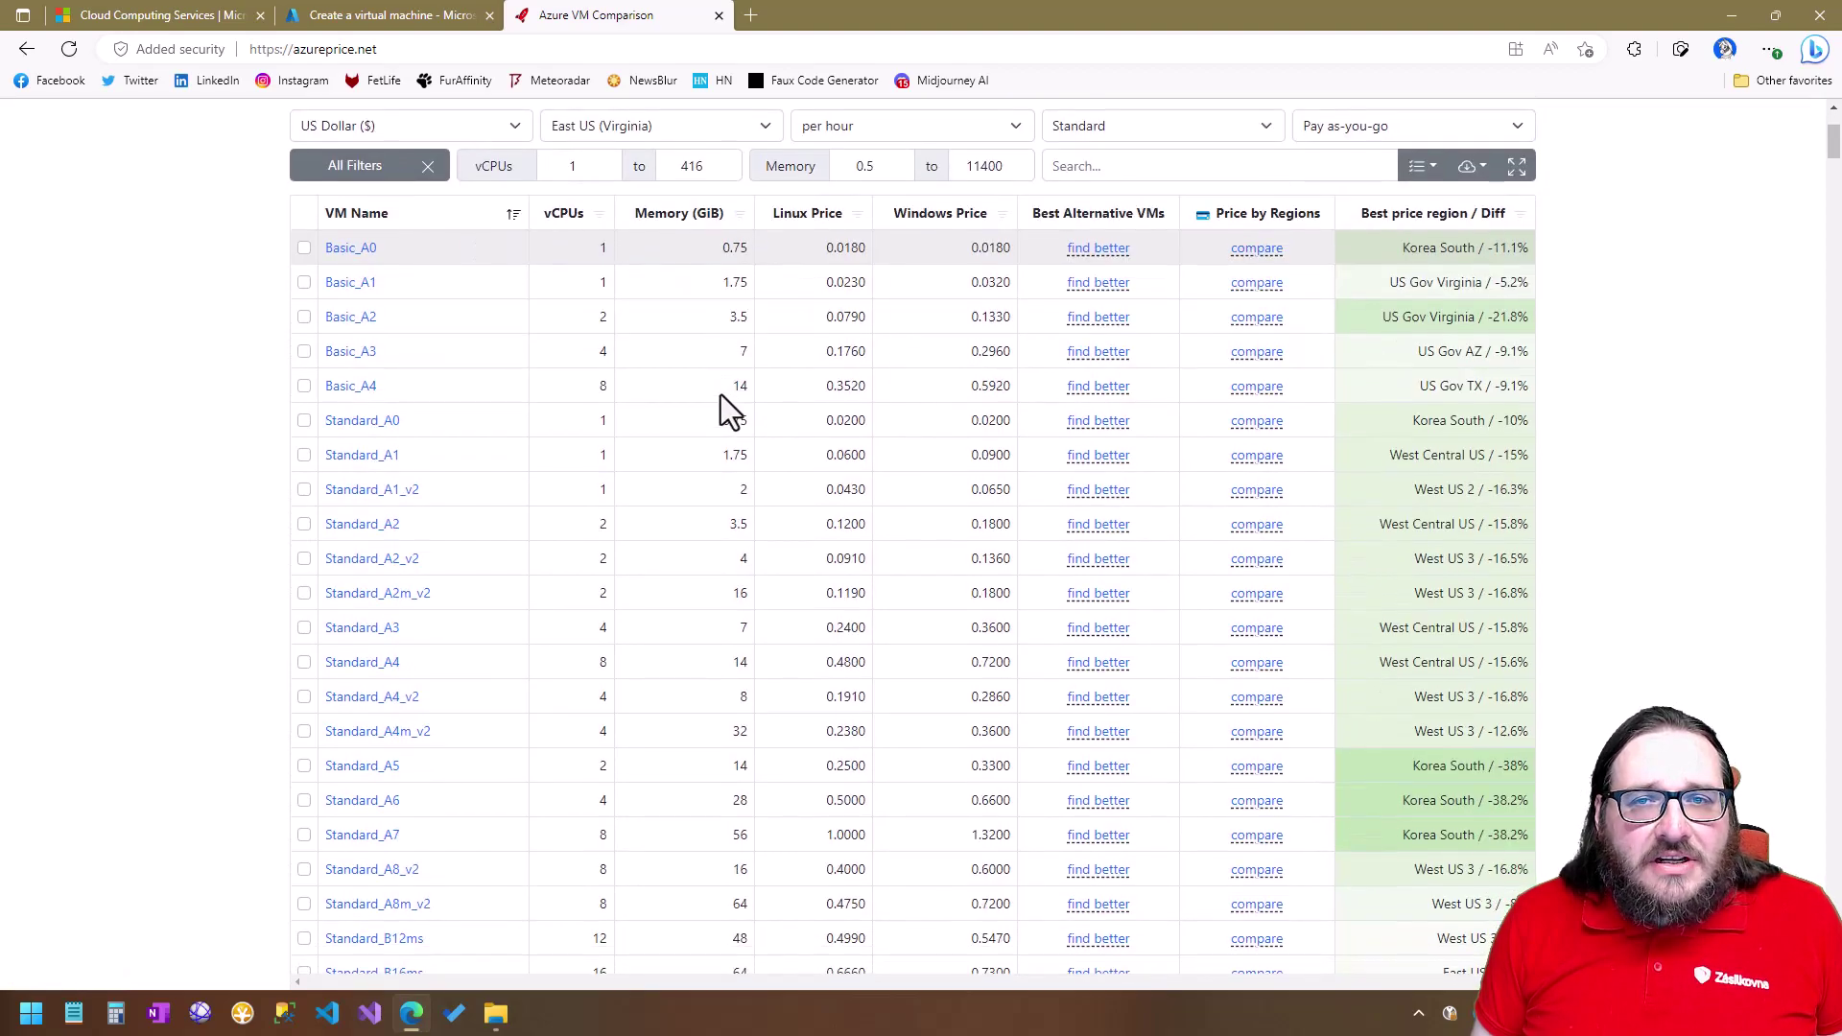
{"action": "scroll", "coordinate": [721, 407], "scroll_direction": "up", "scroll_amount": 3}
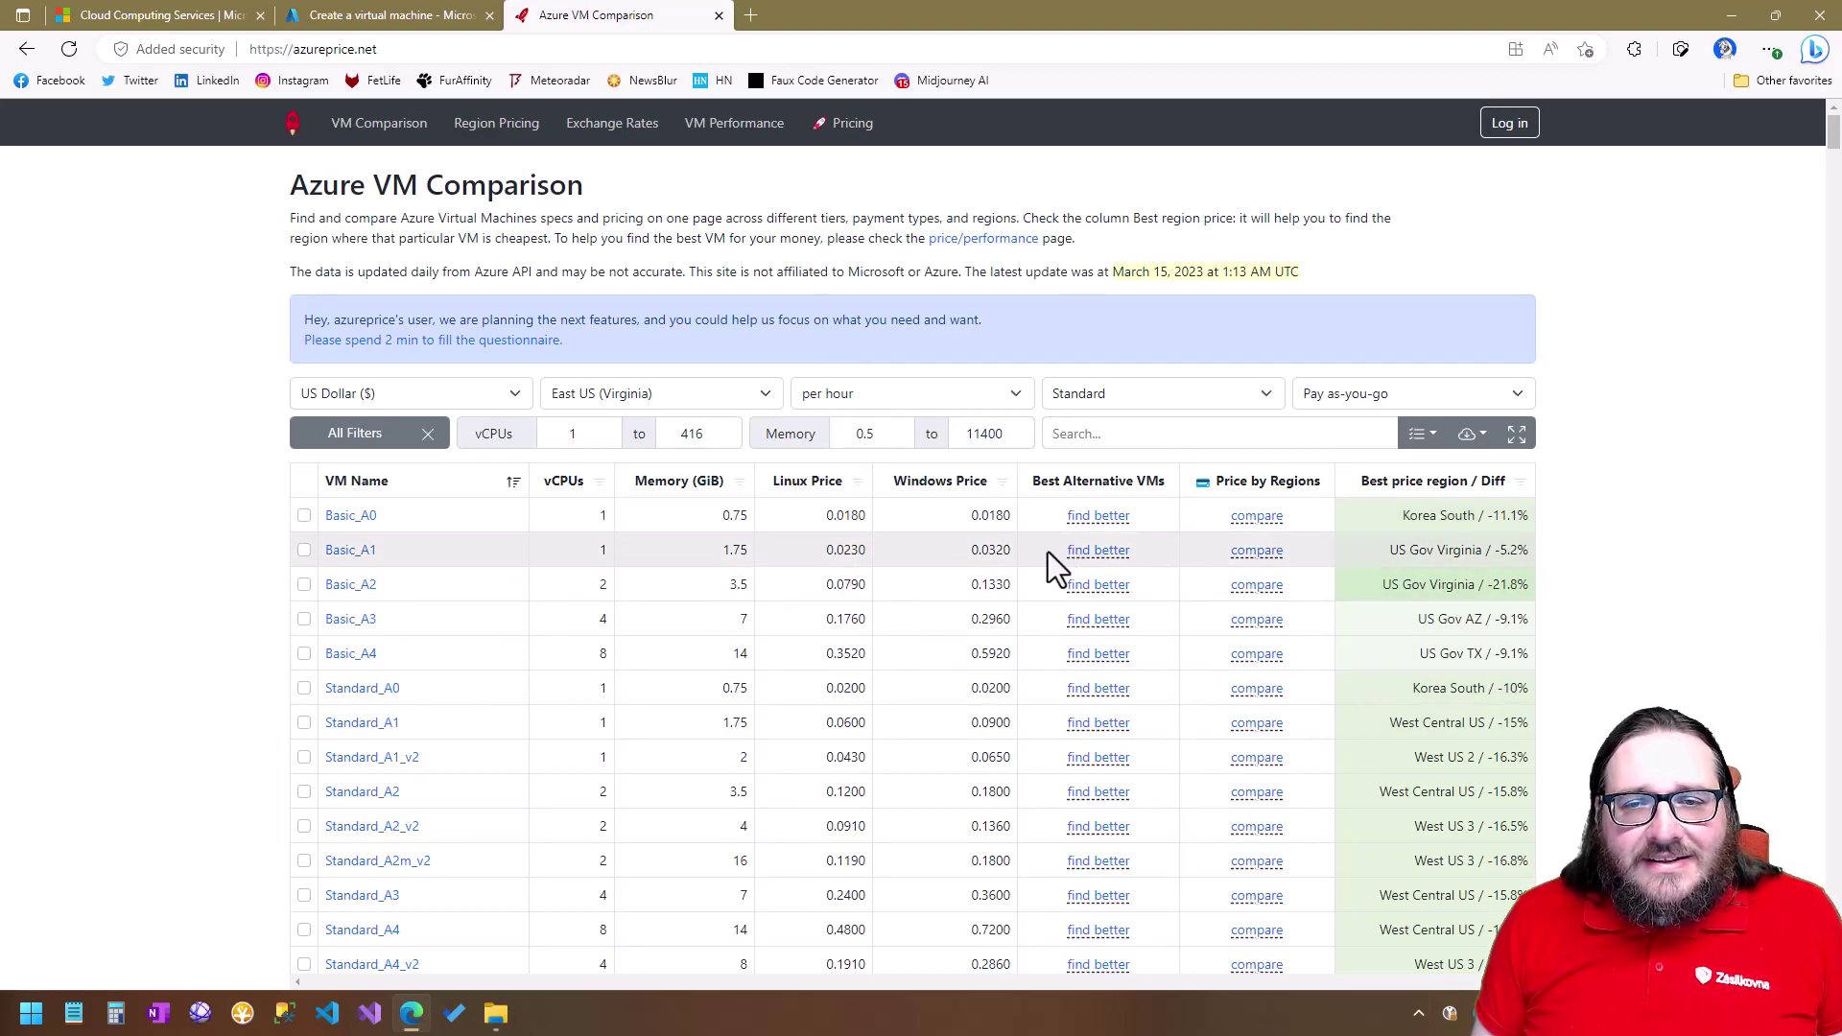
{"action": "left_click", "coordinate": [363, 14]}
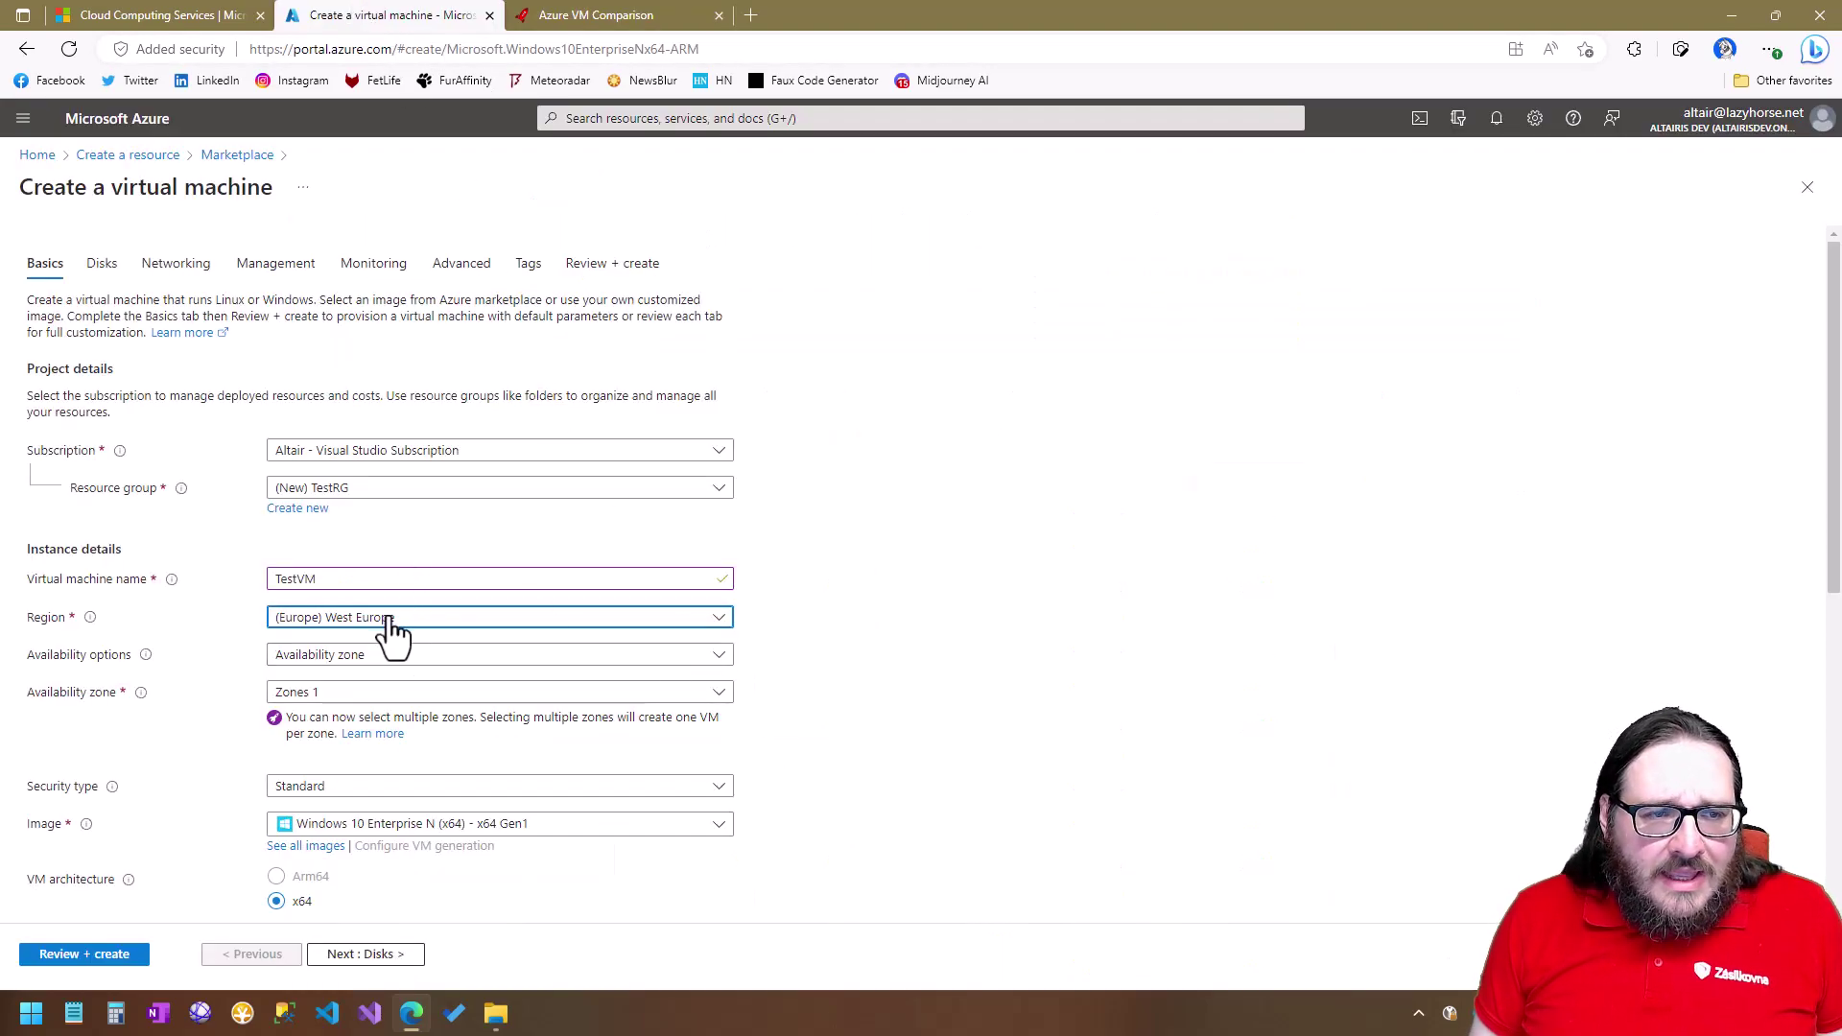
{"action": "scroll", "coordinate": [838, 741], "scroll_direction": "down", "scroll_amount": 1}
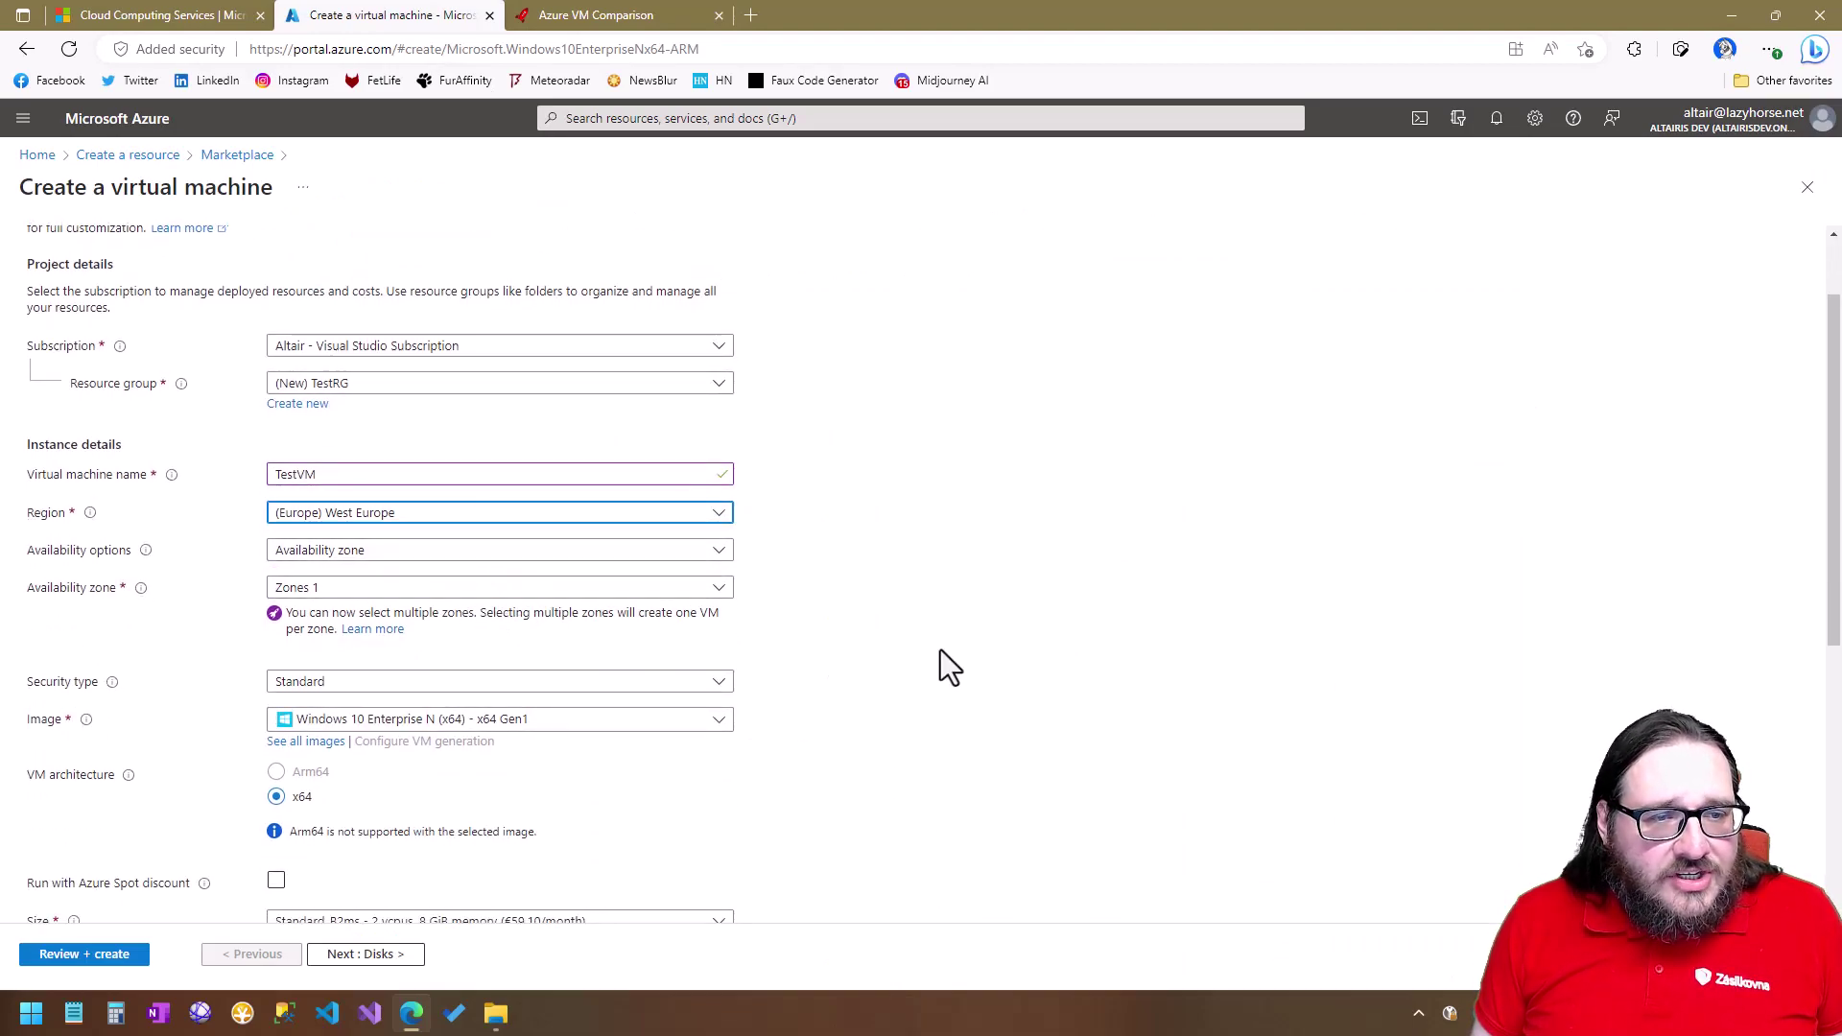
{"action": "scroll", "coordinate": [940, 649], "scroll_direction": "down", "scroll_amount": 2}
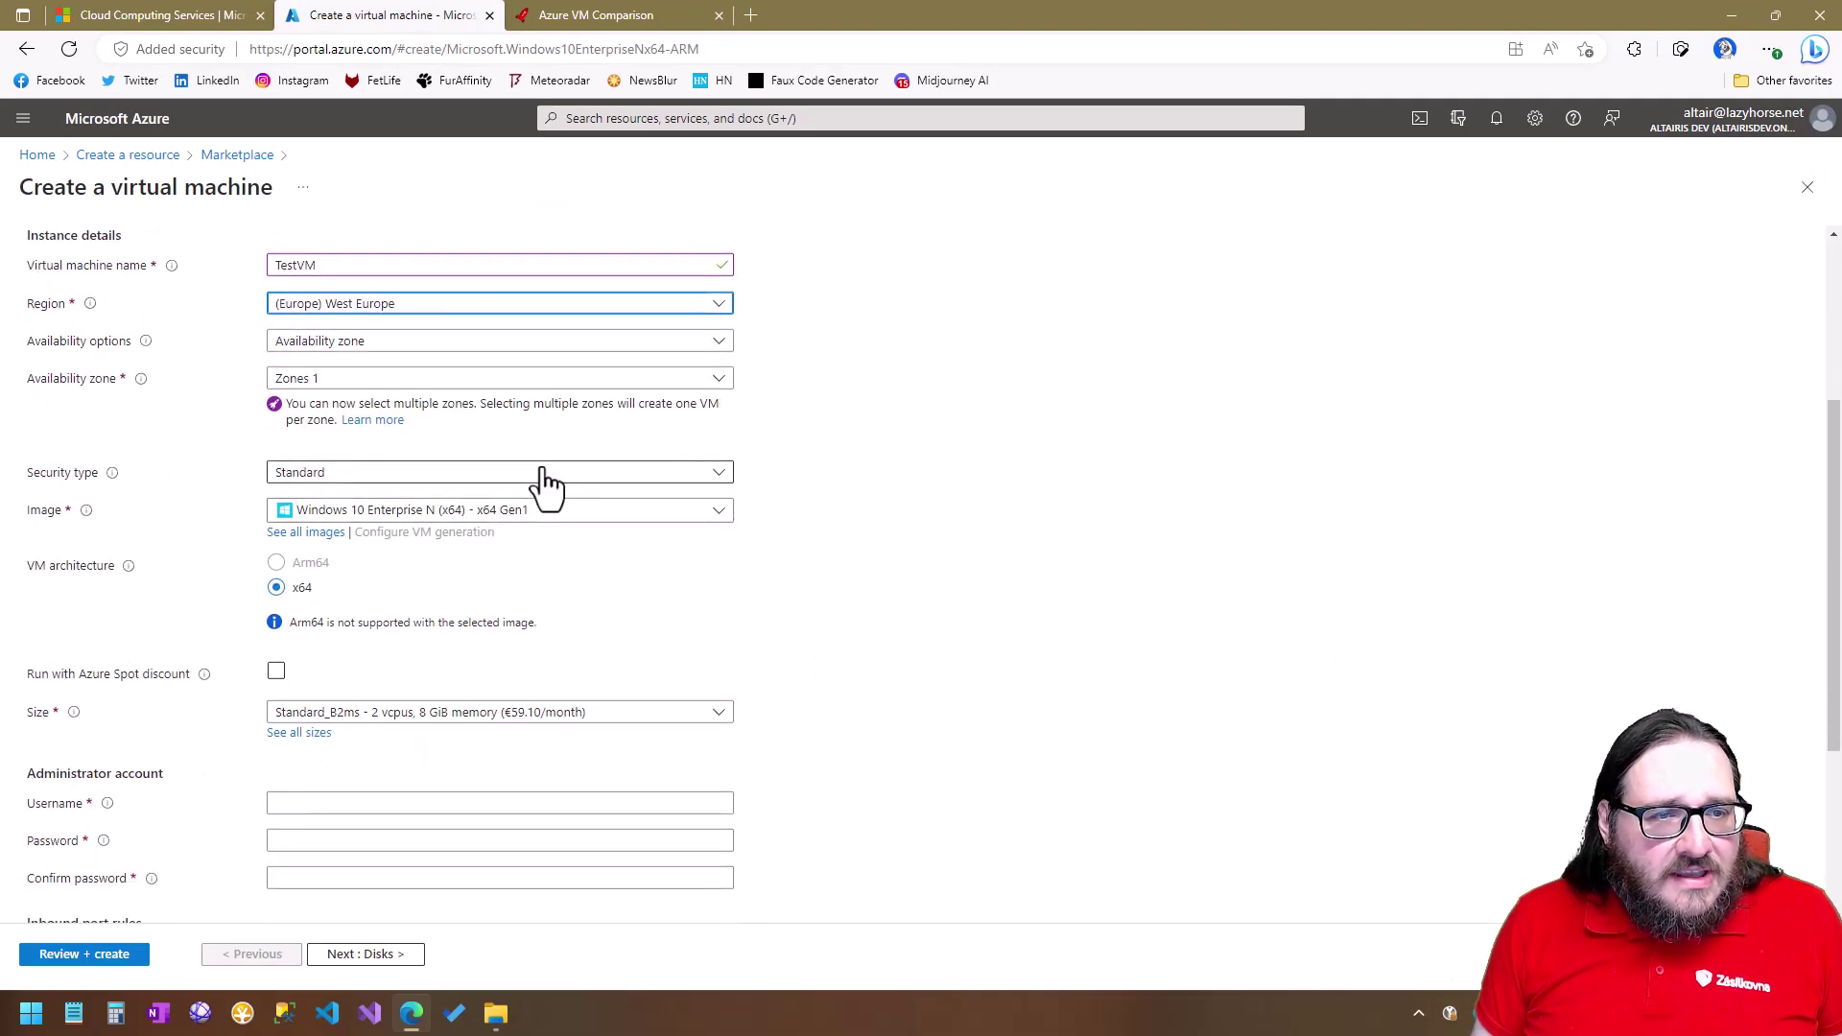
{"action": "left_click", "coordinate": [669, 518]}
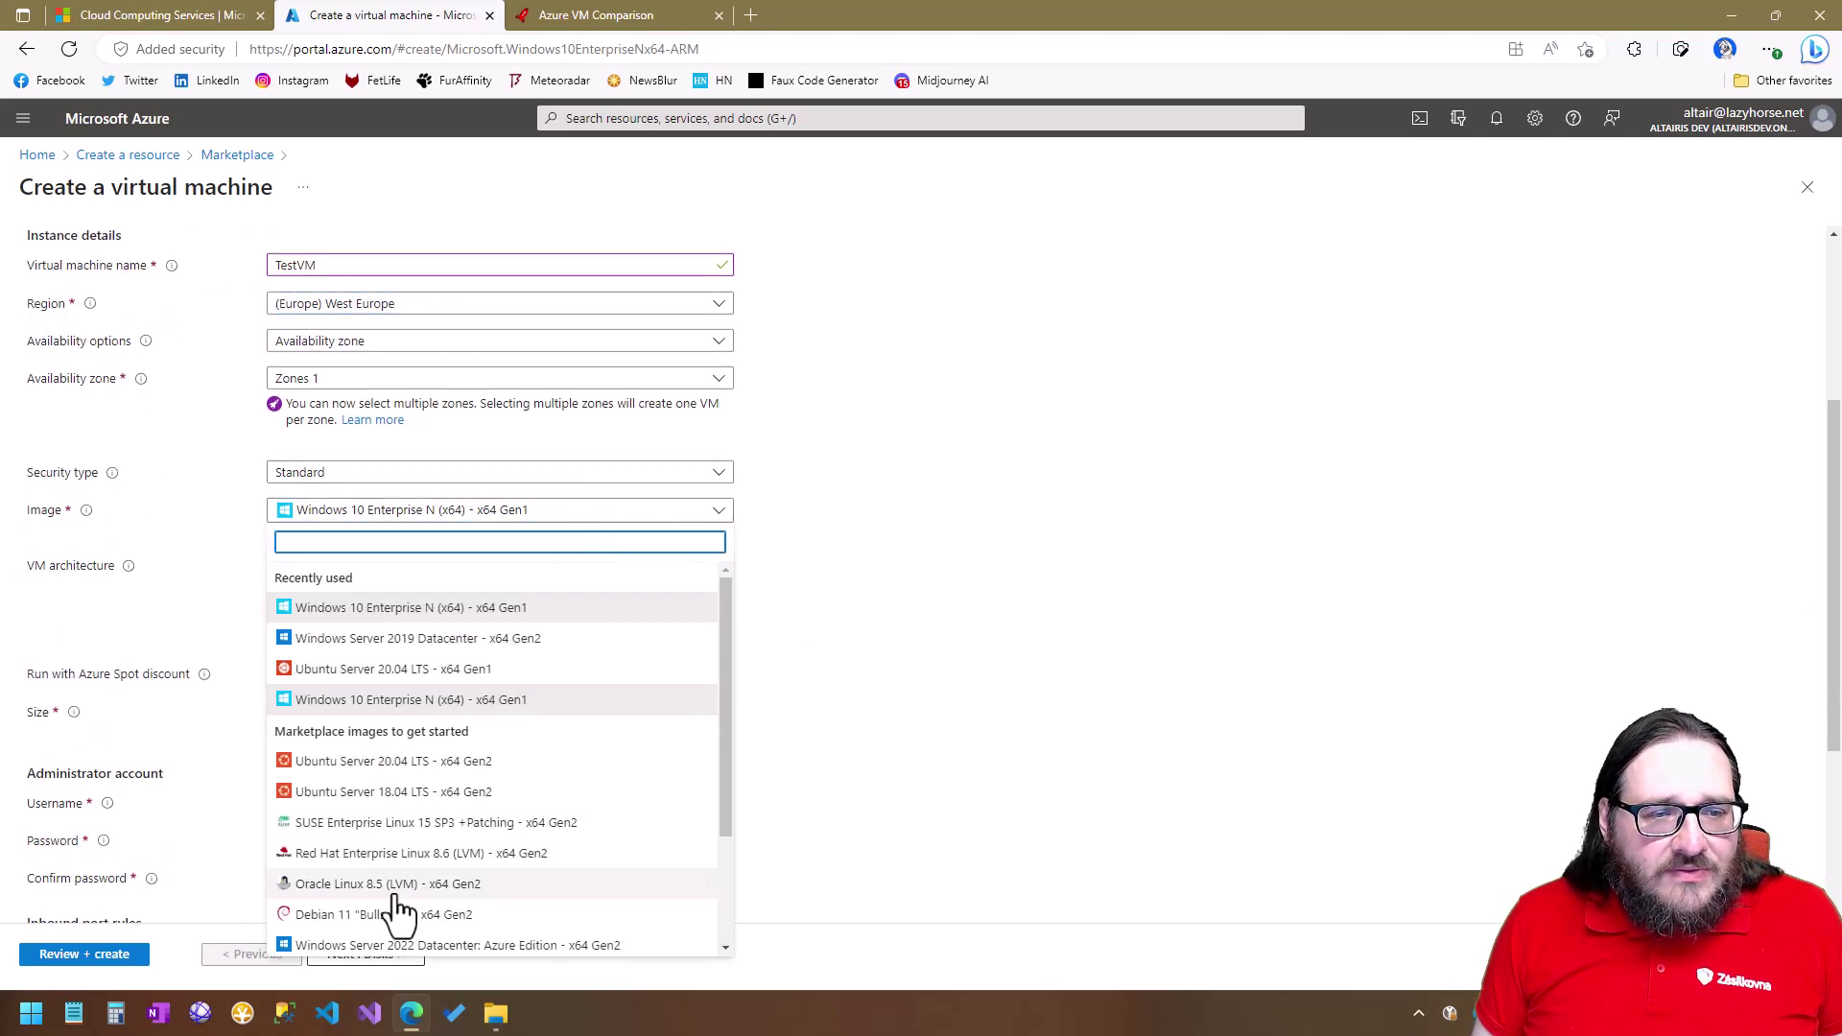
{"action": "left_click", "coordinate": [1141, 710]}
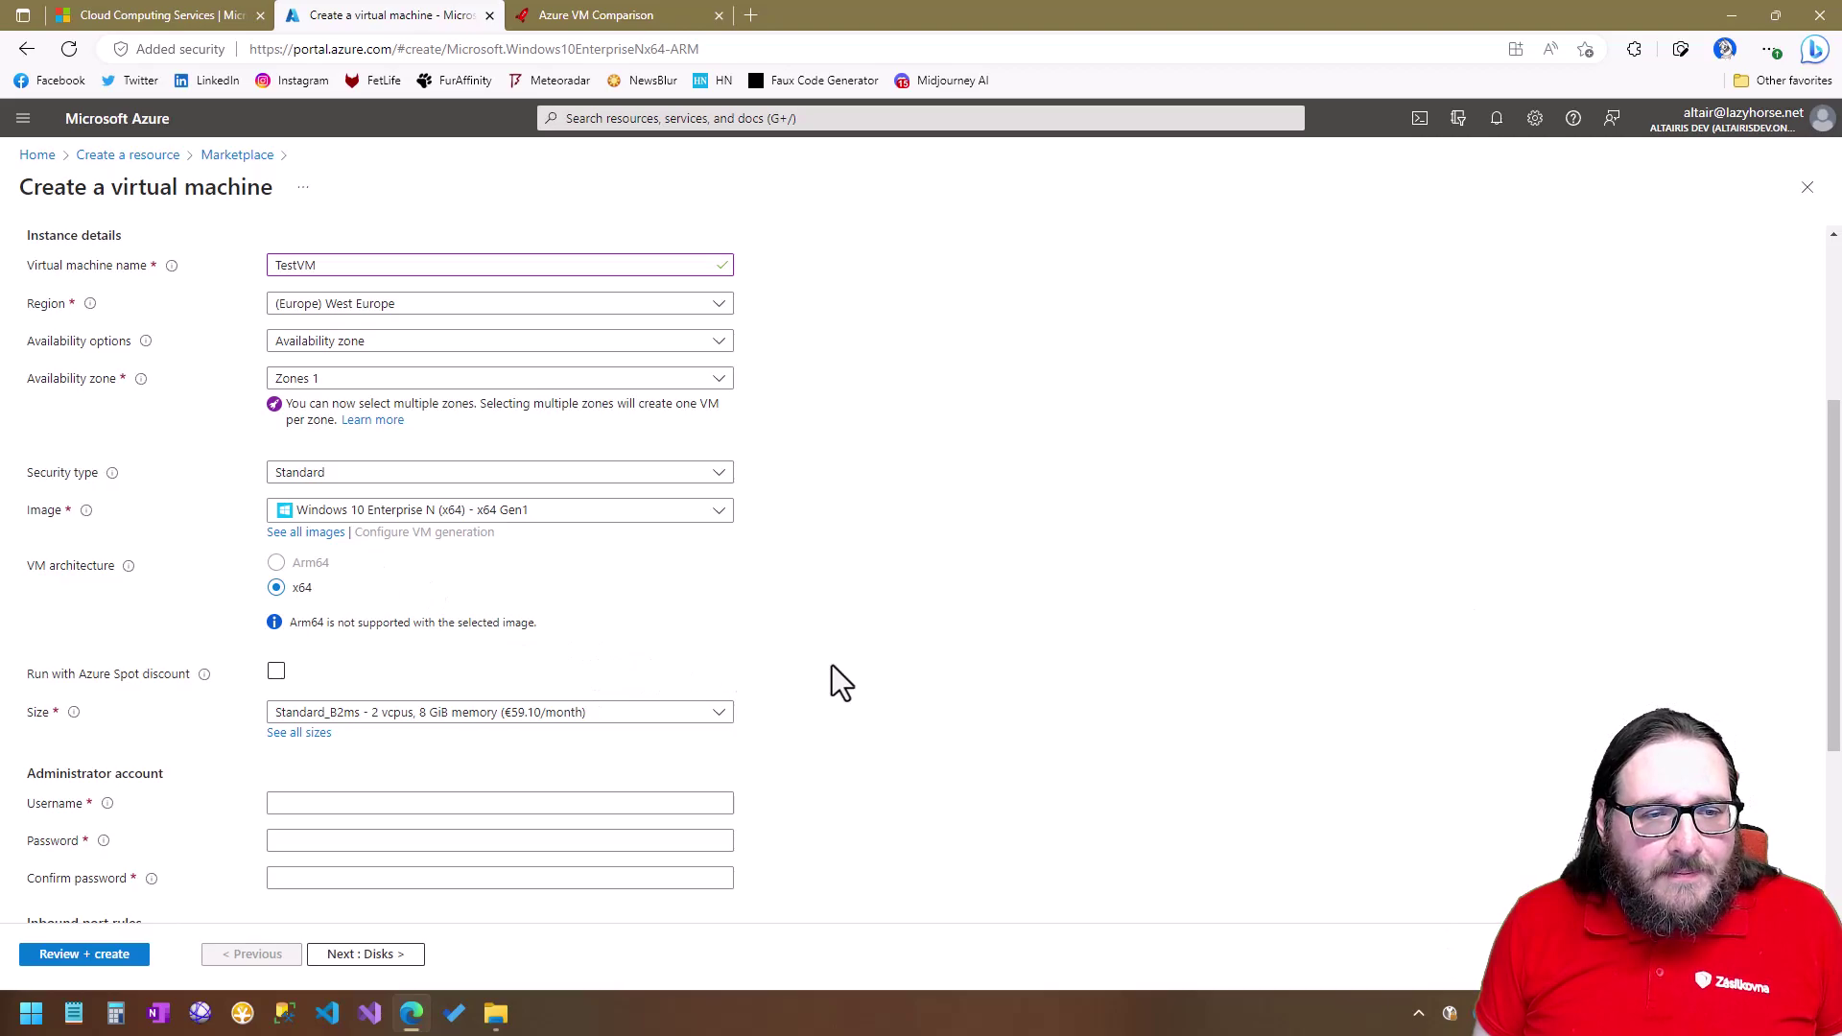
{"action": "scroll", "coordinate": [835, 679], "scroll_direction": "down", "scroll_amount": 2}
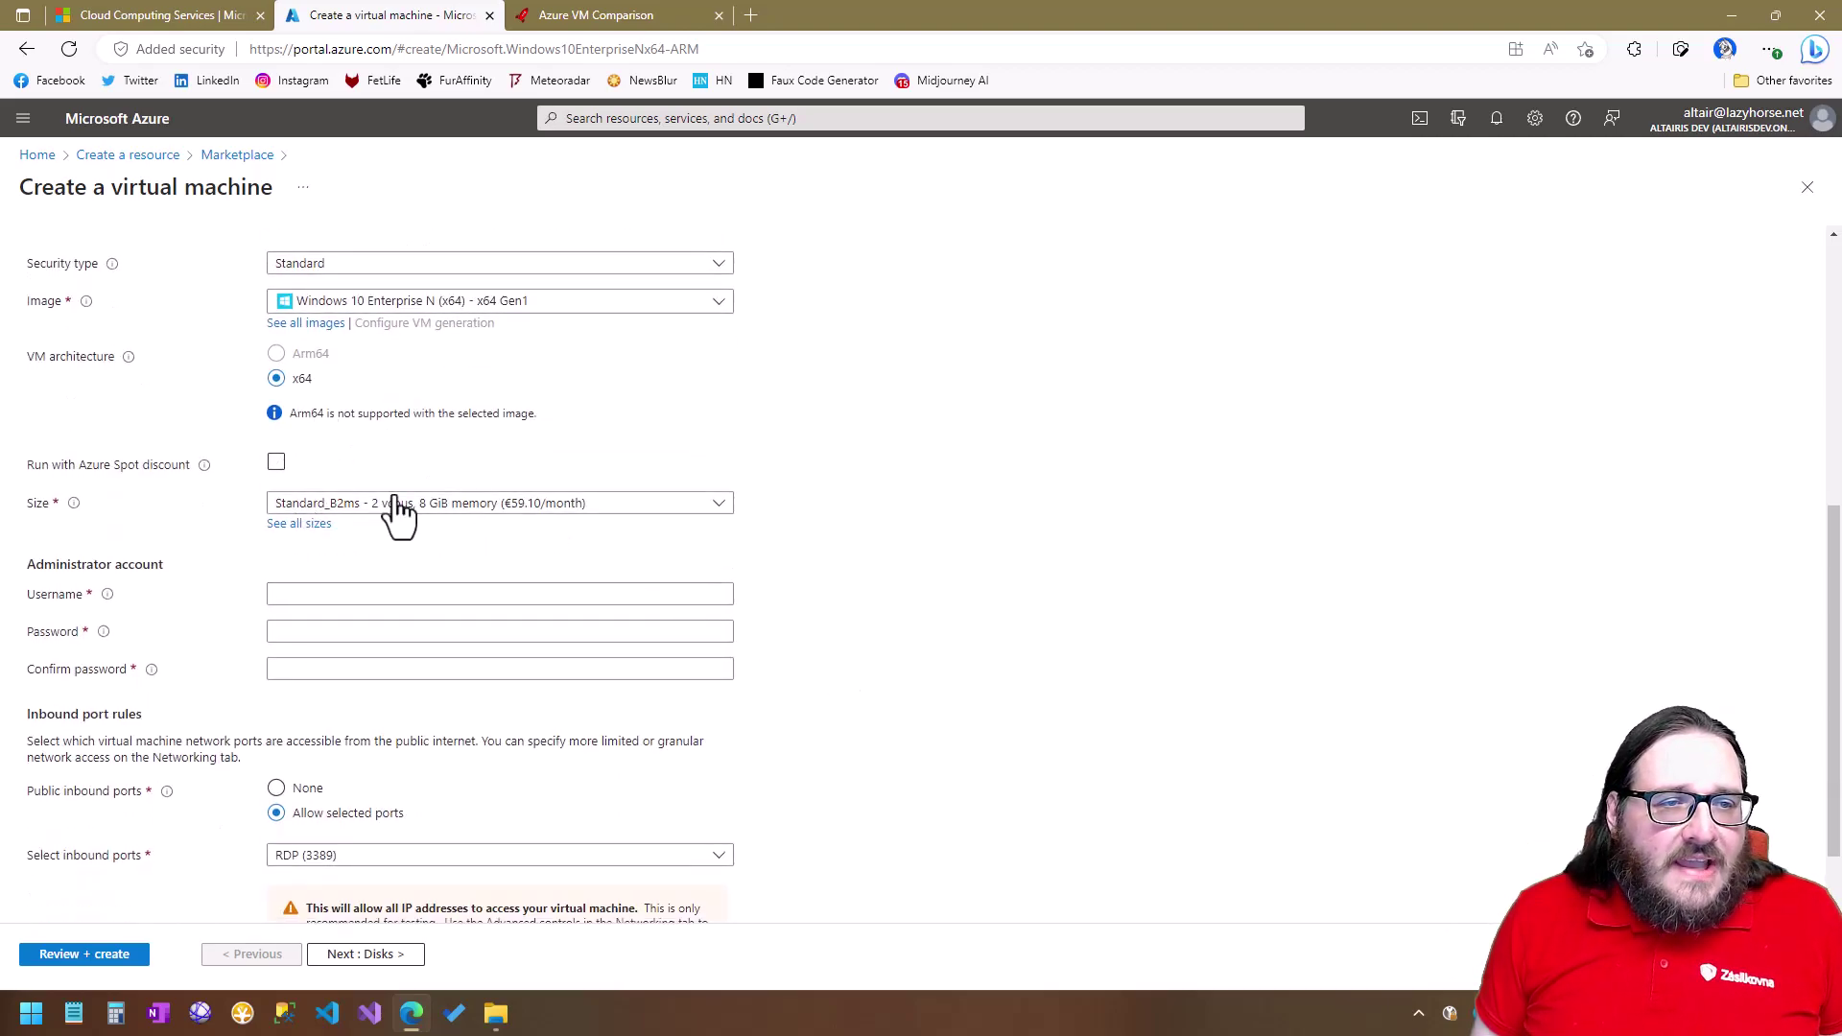
{"action": "left_click", "coordinate": [496, 506]}
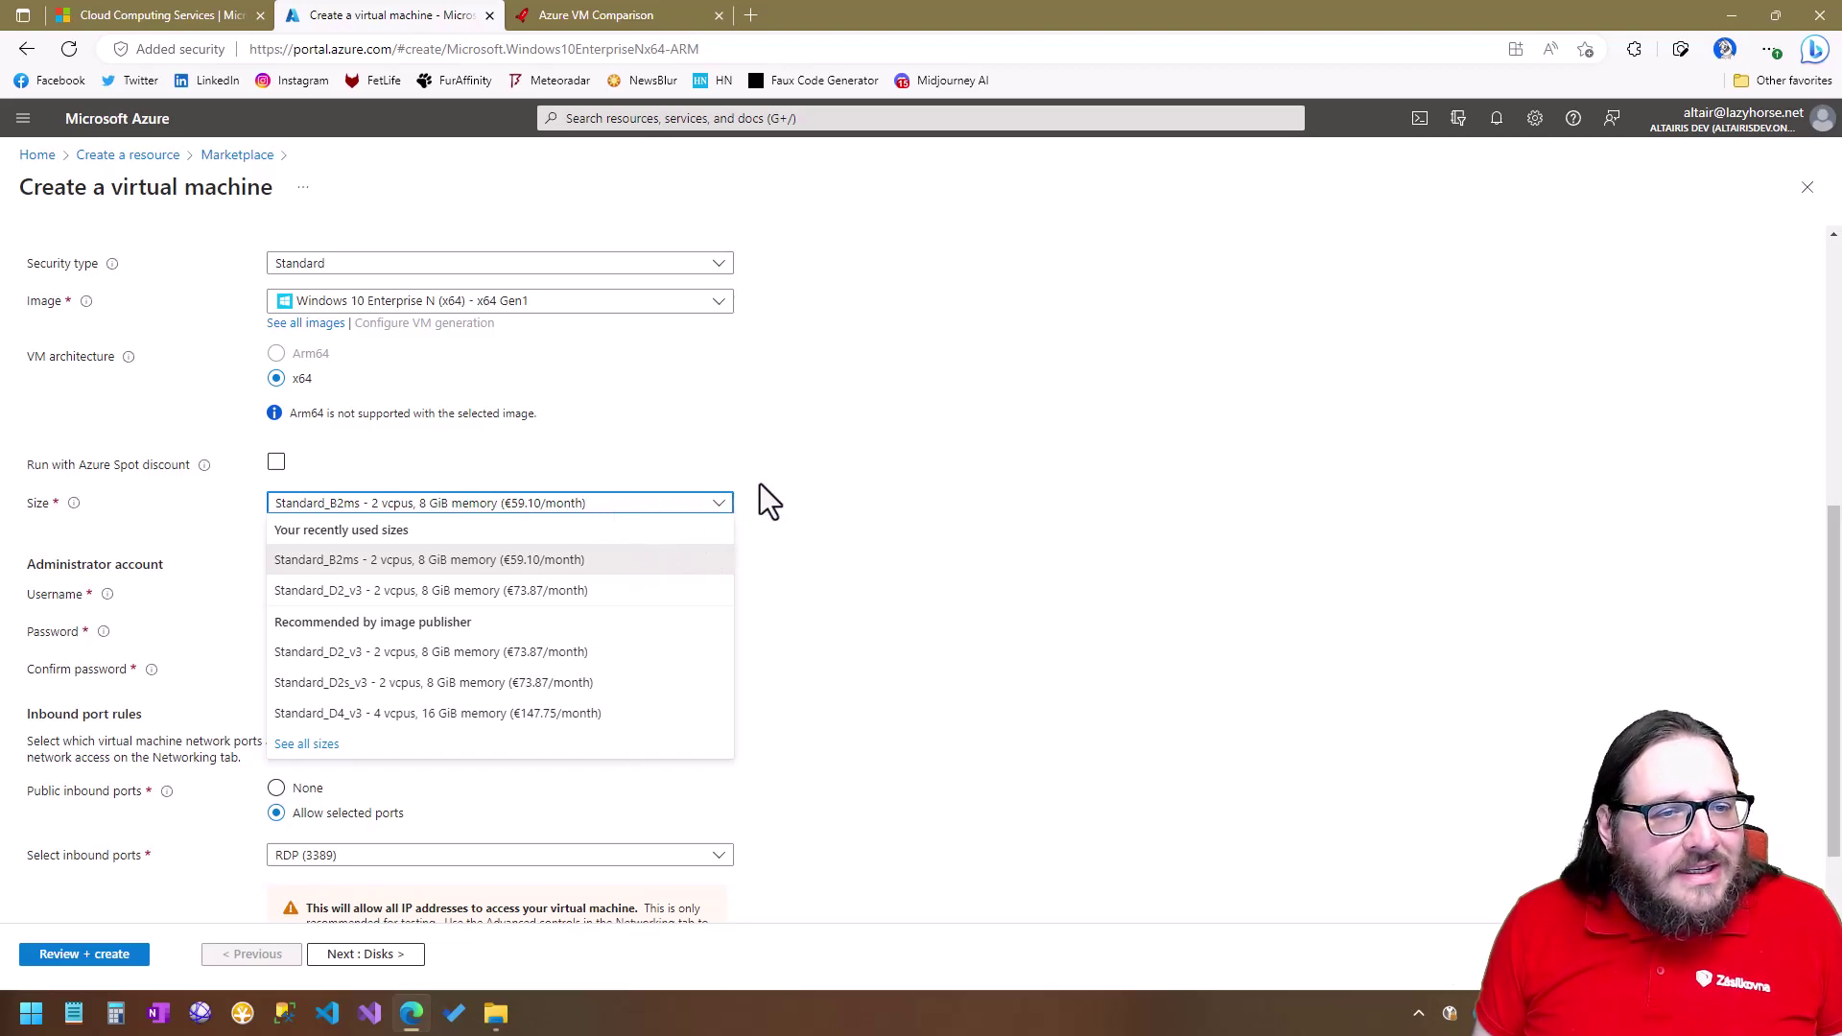
{"action": "left_click", "coordinate": [890, 504]}
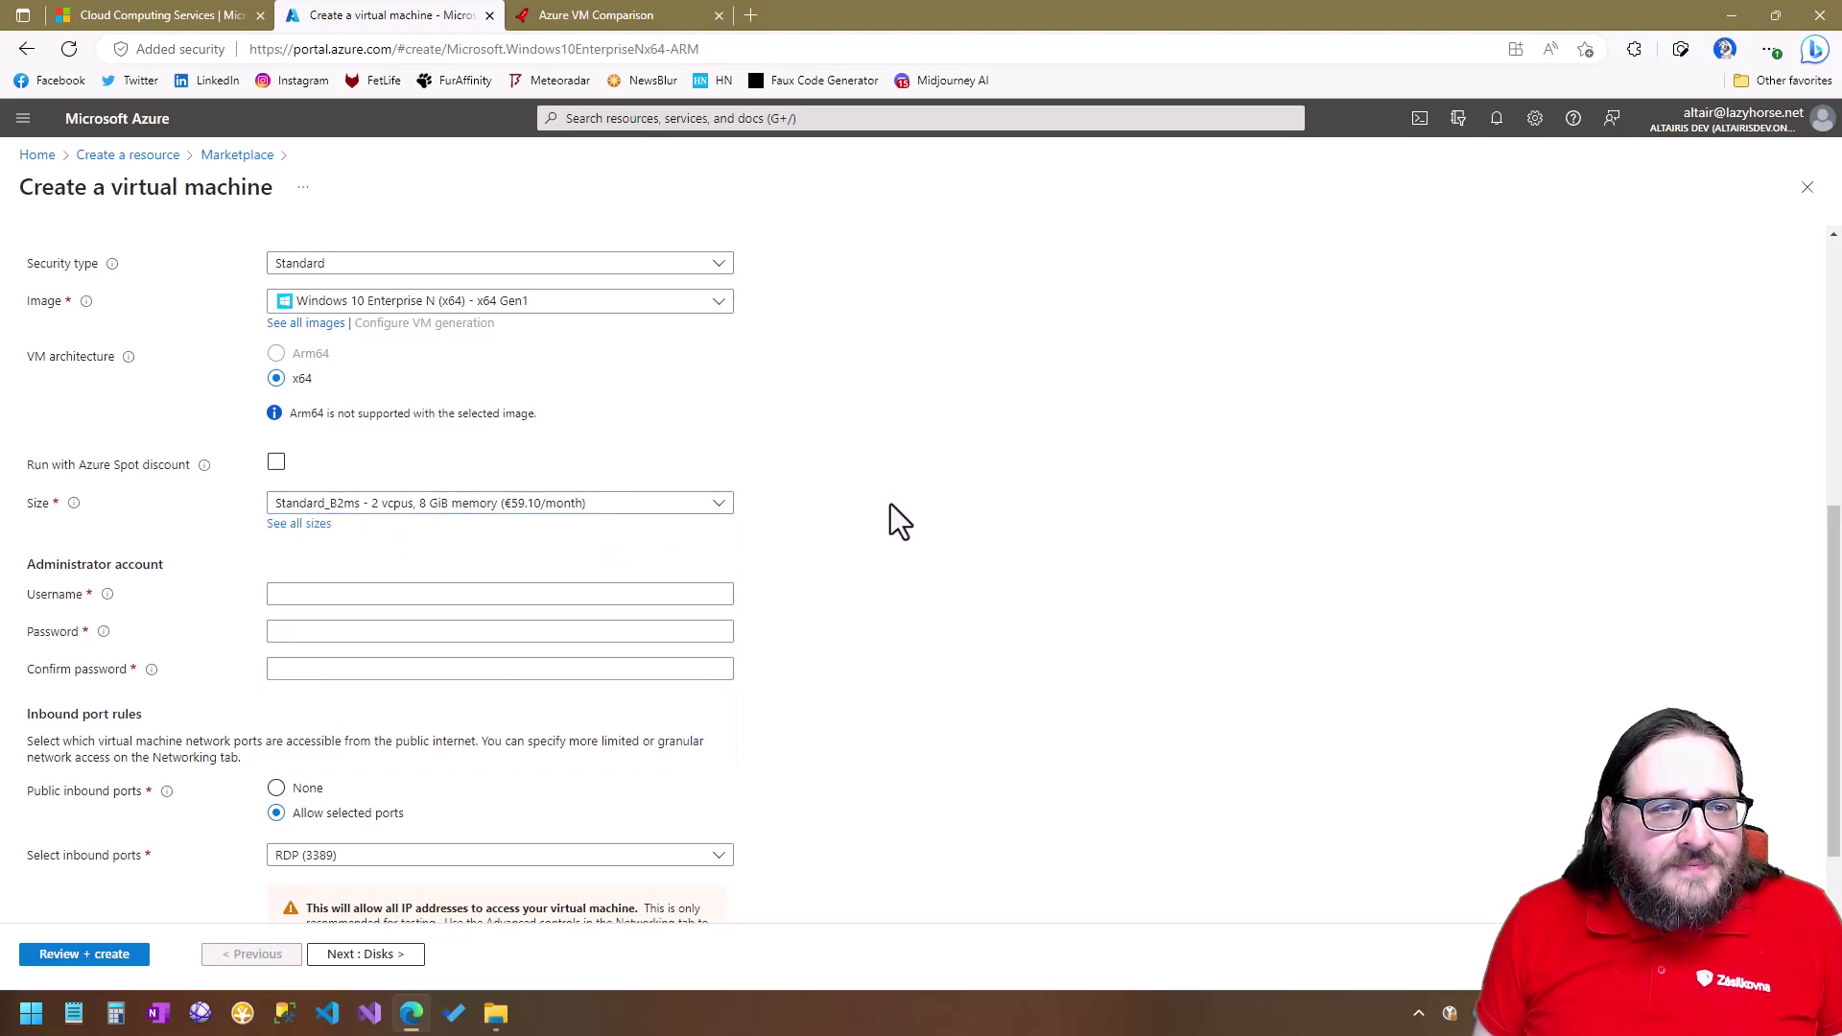
{"action": "left_click", "coordinate": [619, 506]}
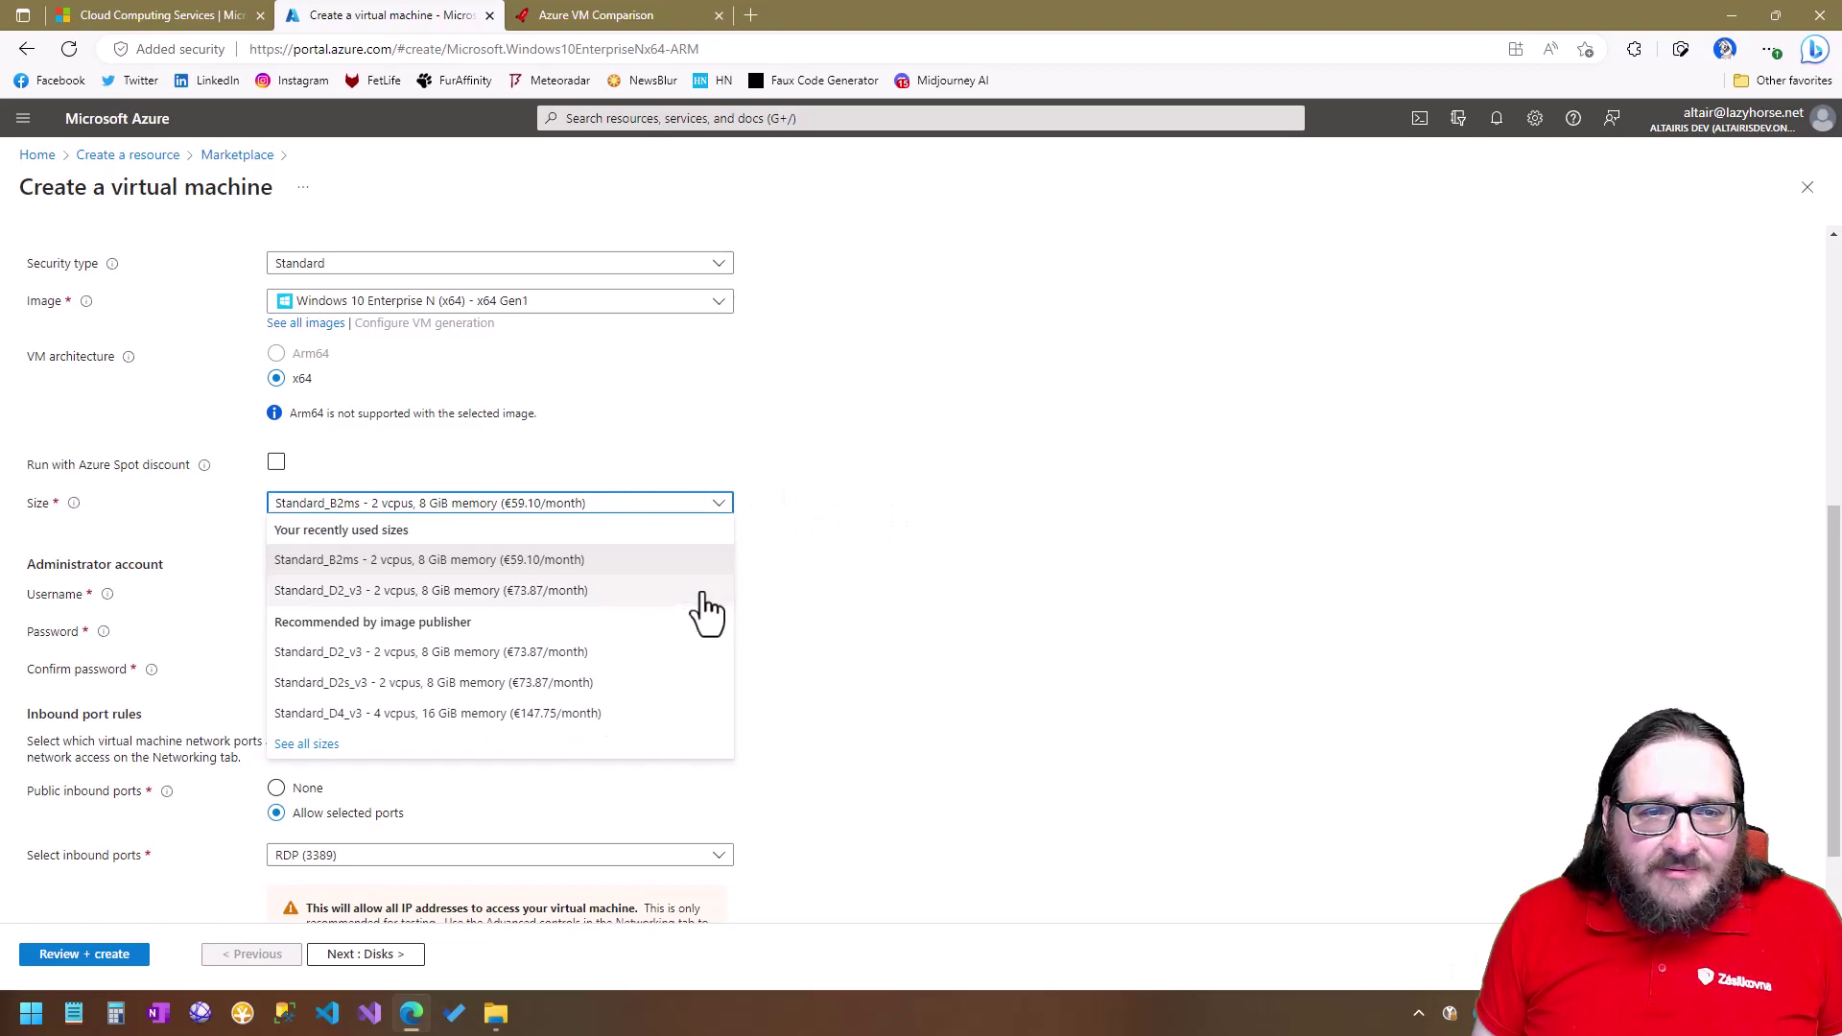
{"action": "left_click", "coordinate": [888, 566]}
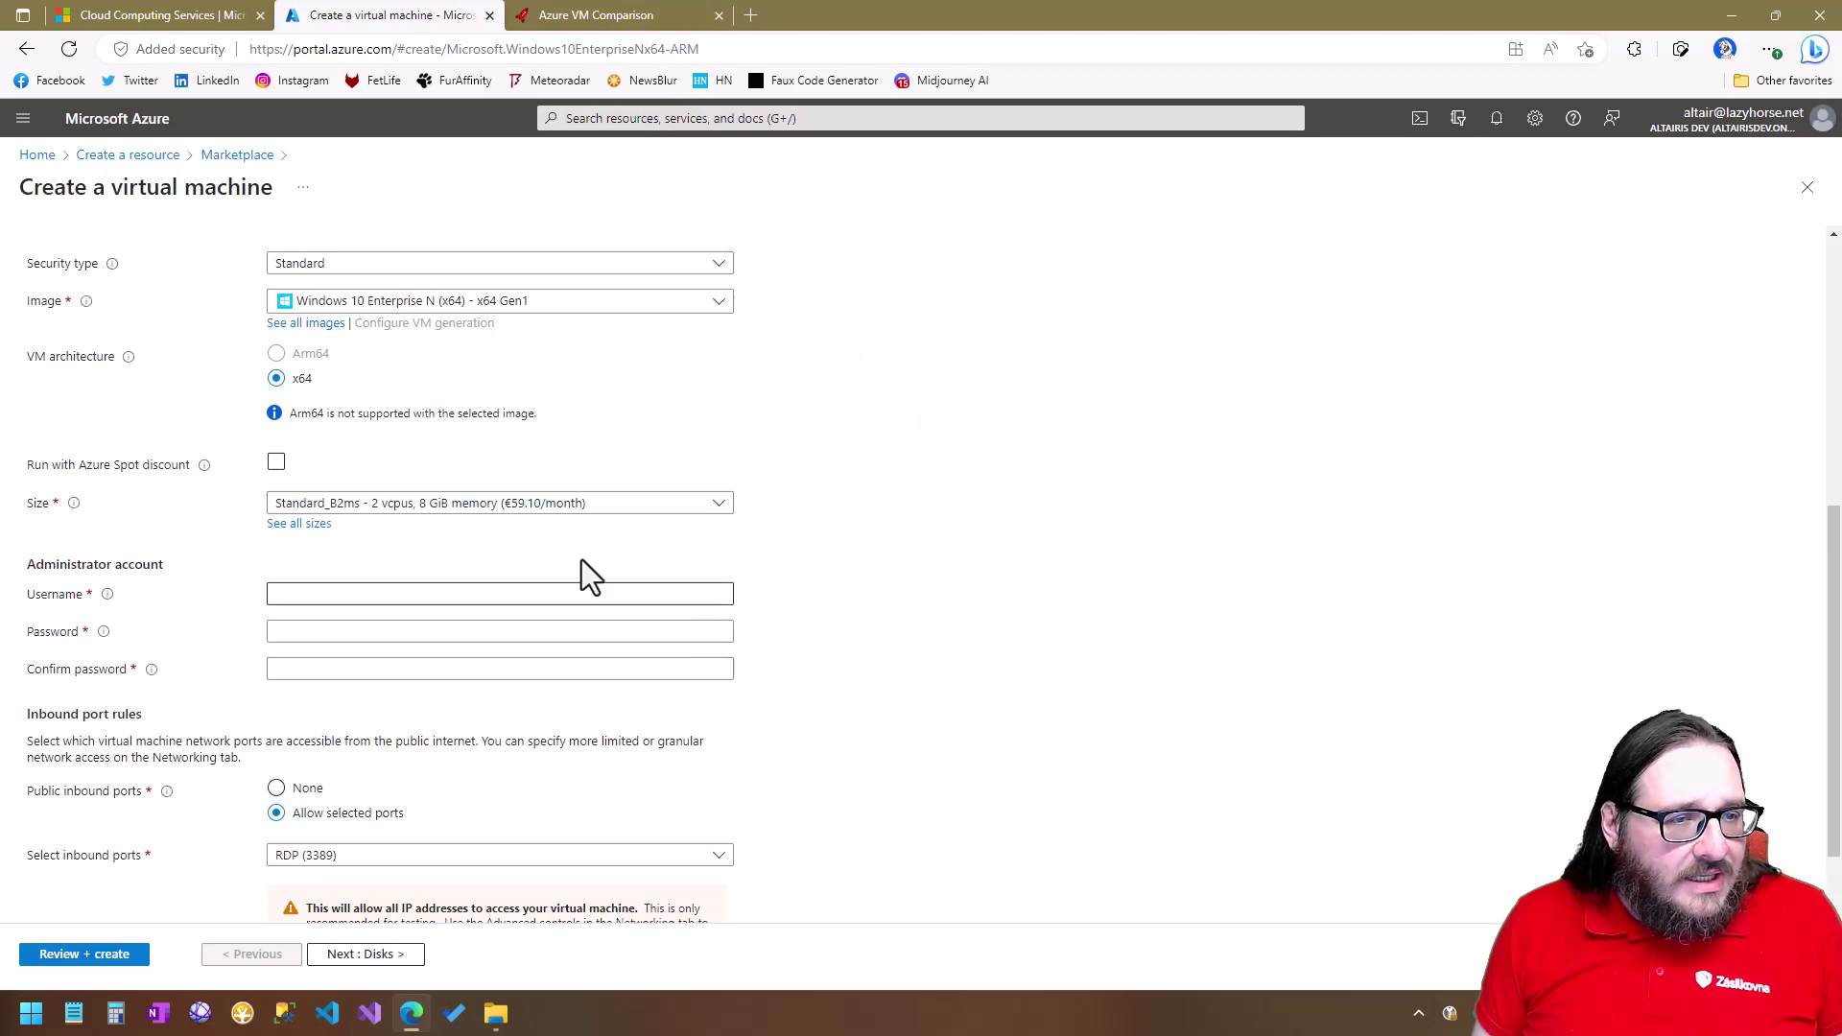
Enter the administrator username and the password, confirming it in the second field.
{"action": "left_click", "coordinate": [448, 595]}
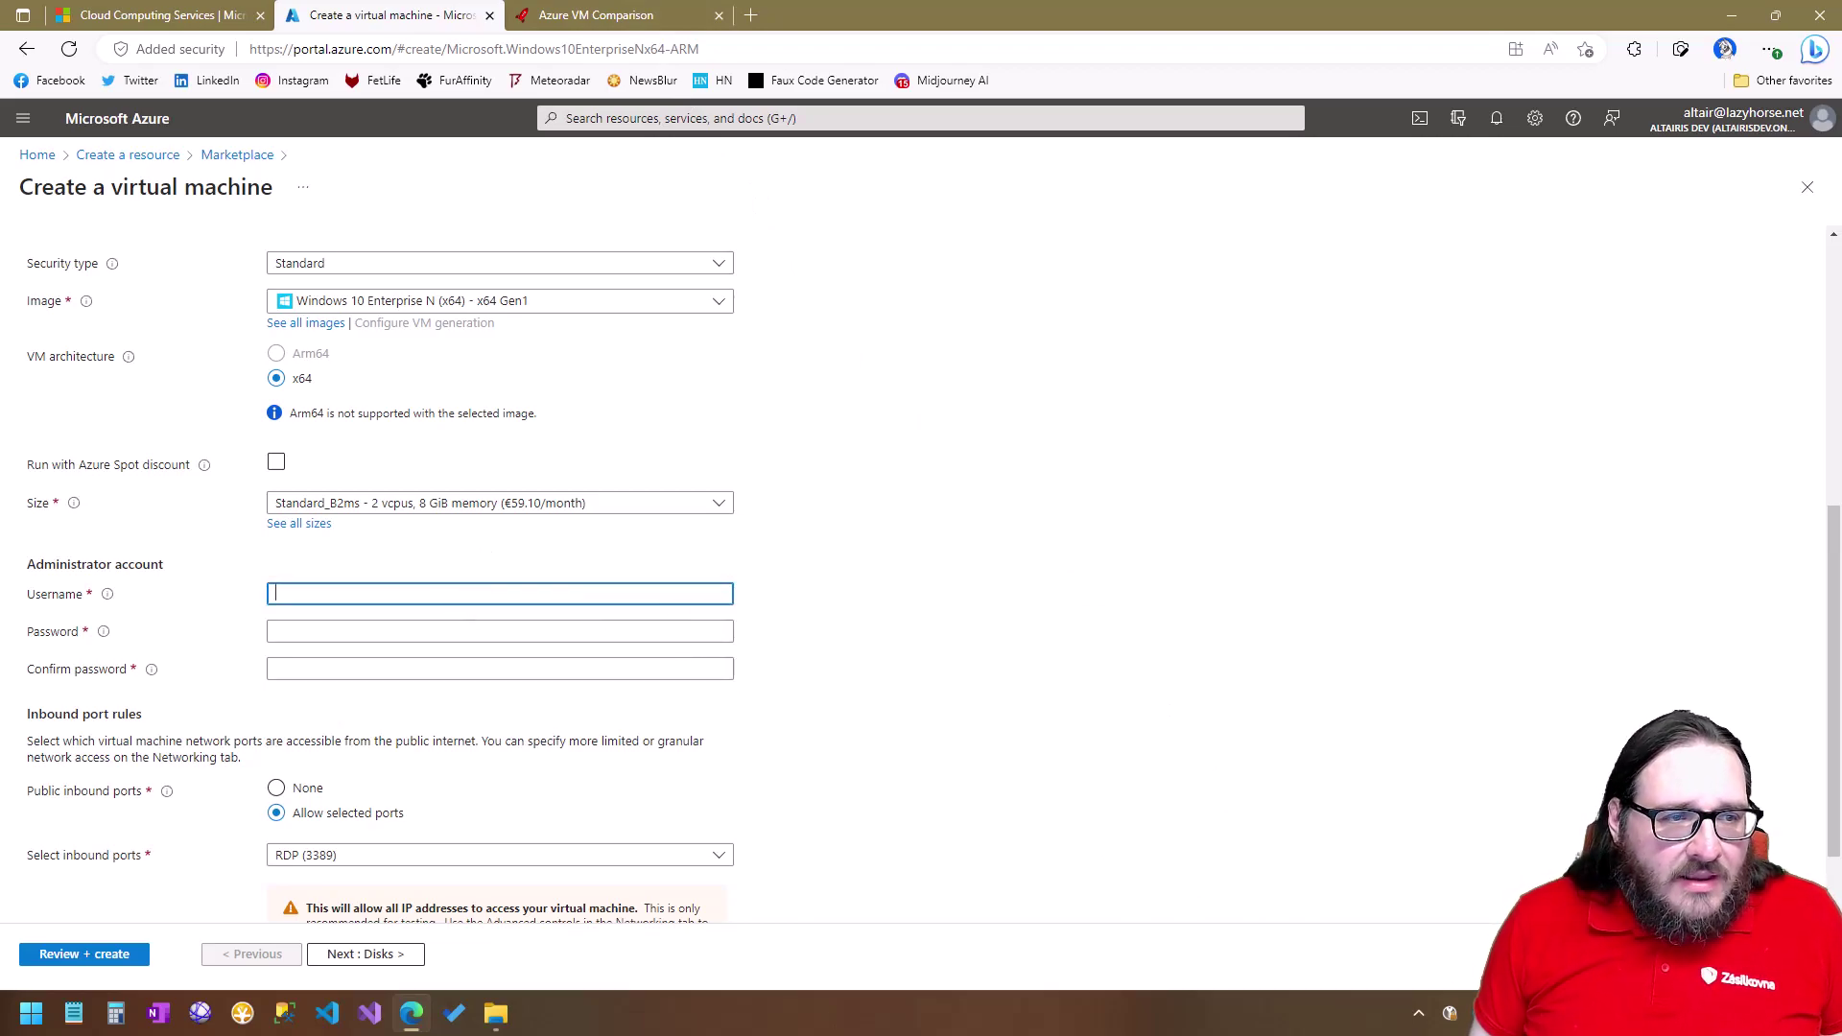
{"action": "type", "text": "Altair"}
{"action": "key", "text": "Tab"}
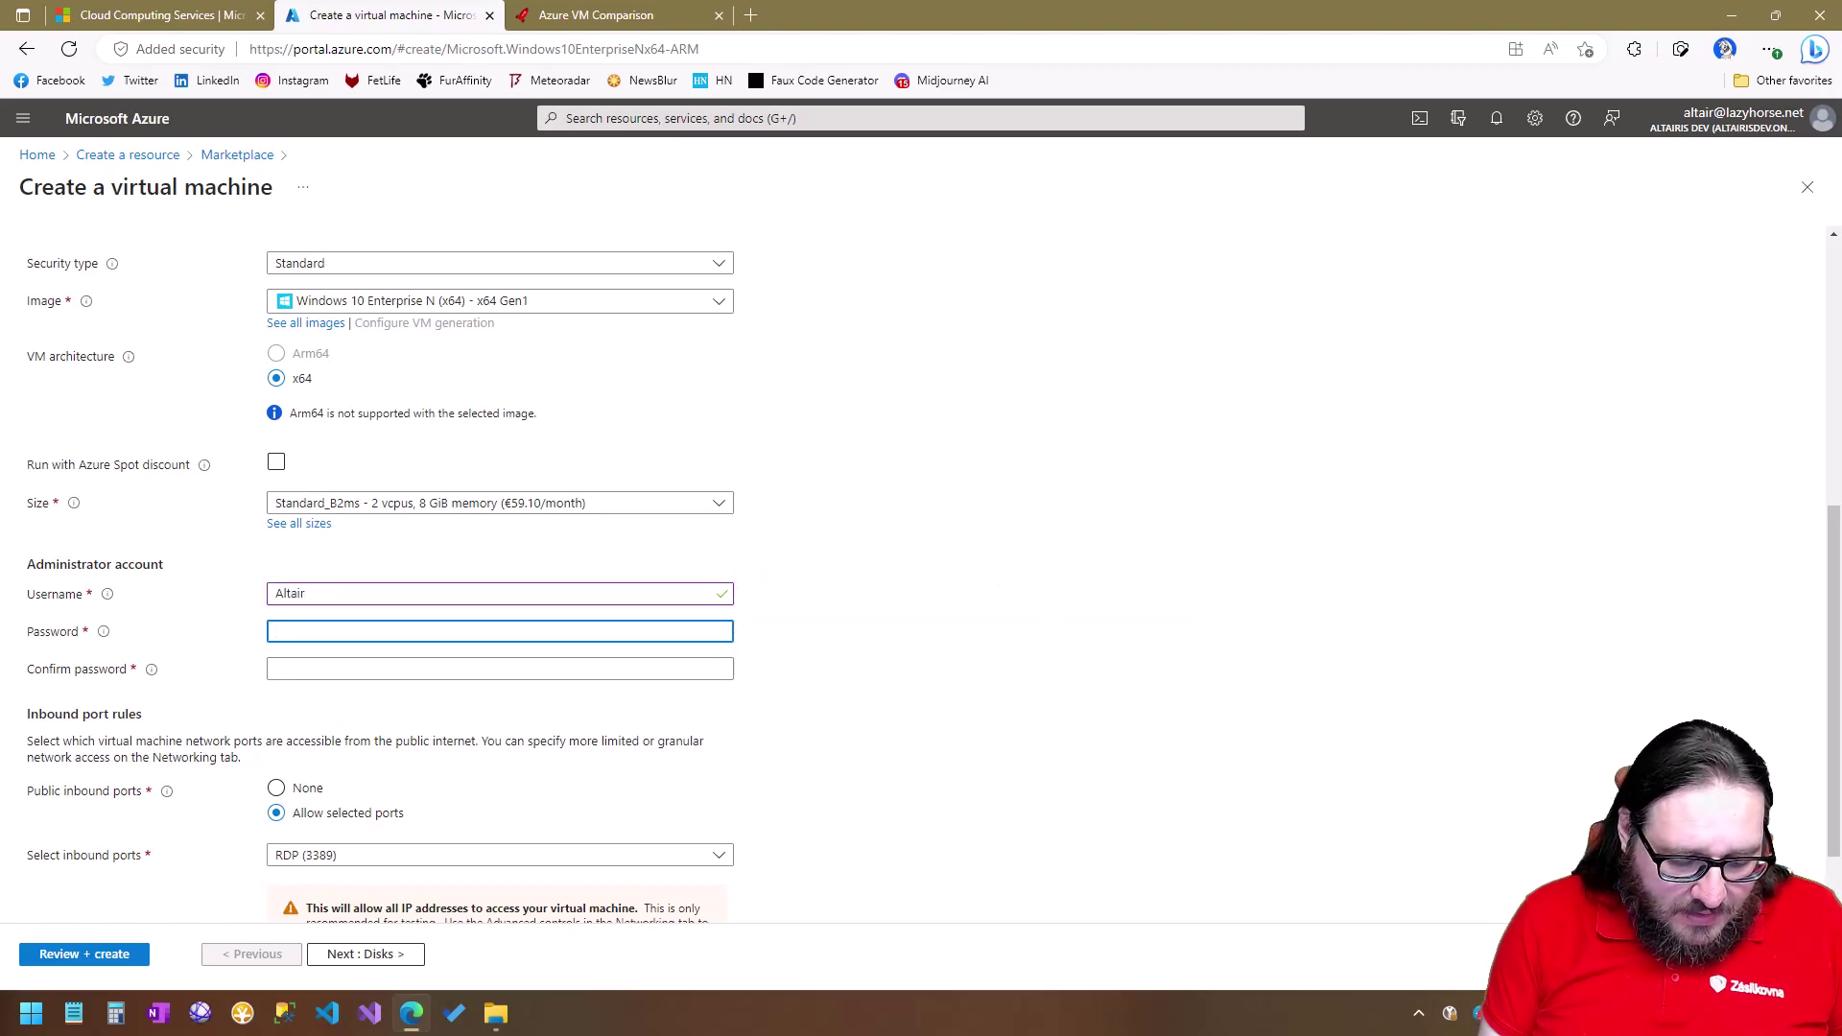
{"action": "type", "text": "************"}
{"action": "key", "text": "Tab"}
{"action": "type", "text": "************"}
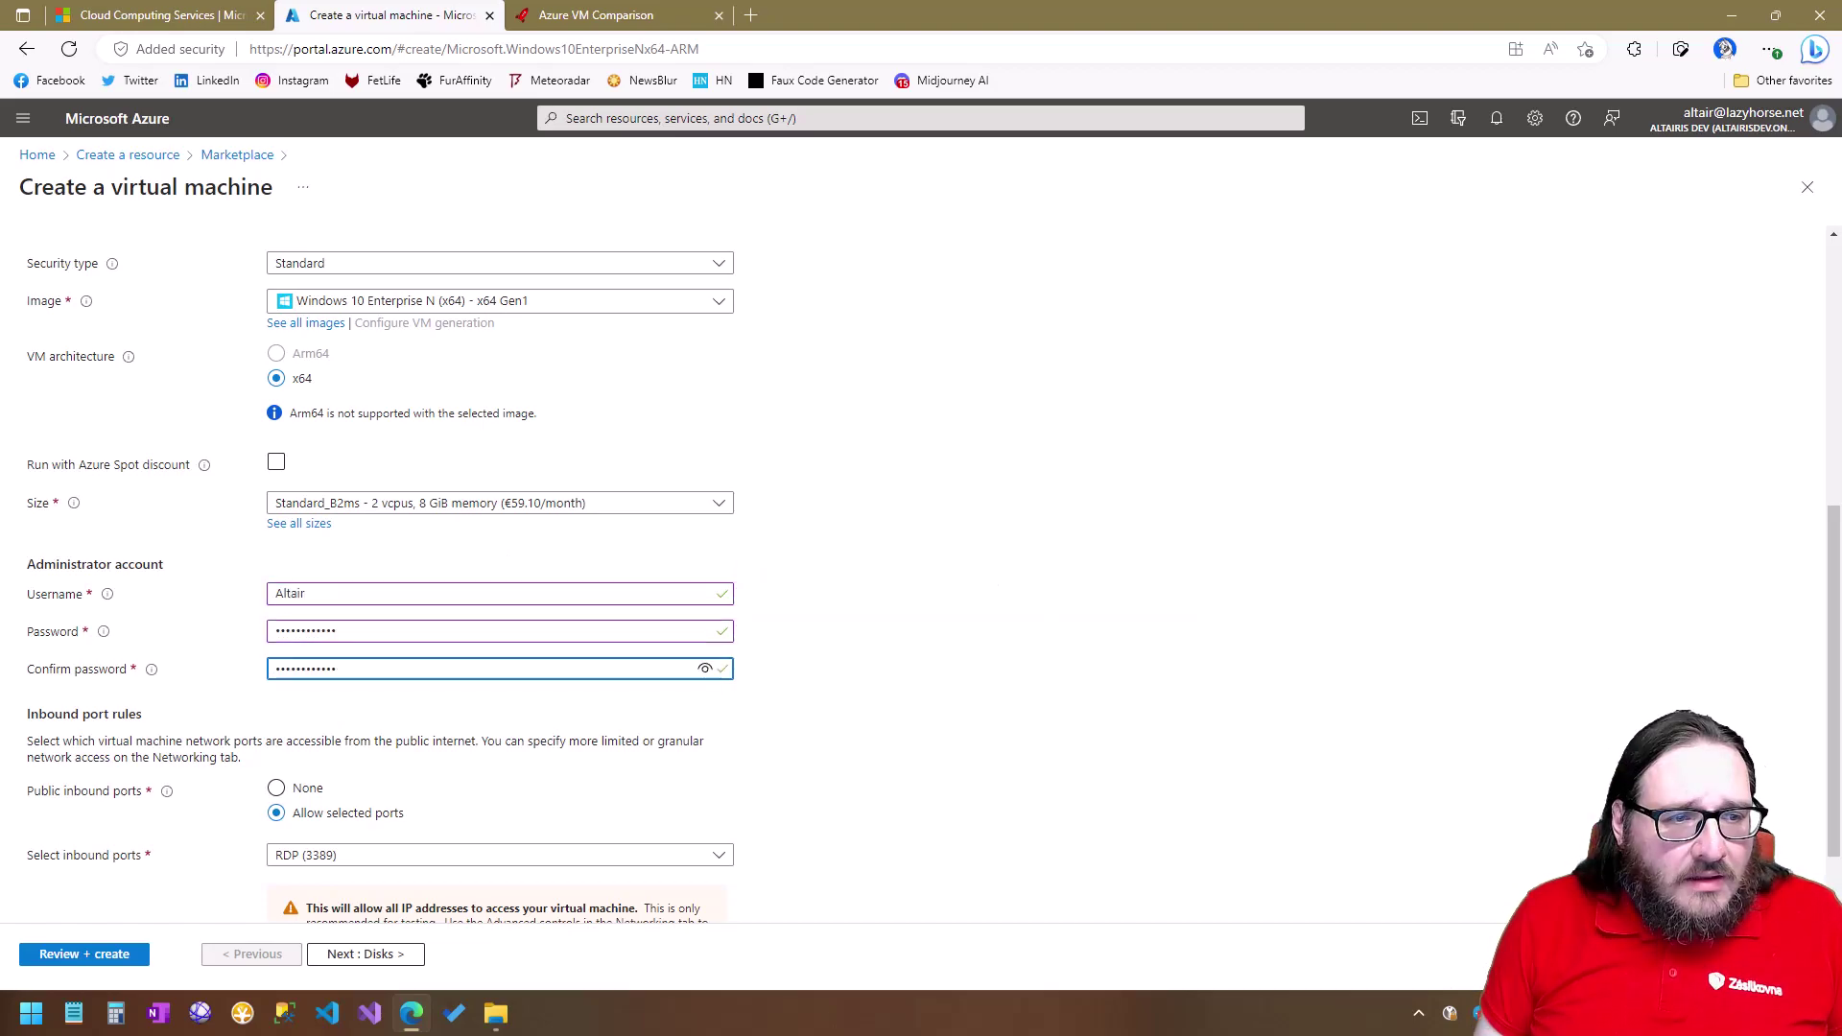
{"action": "left_click", "coordinate": [946, 674]}
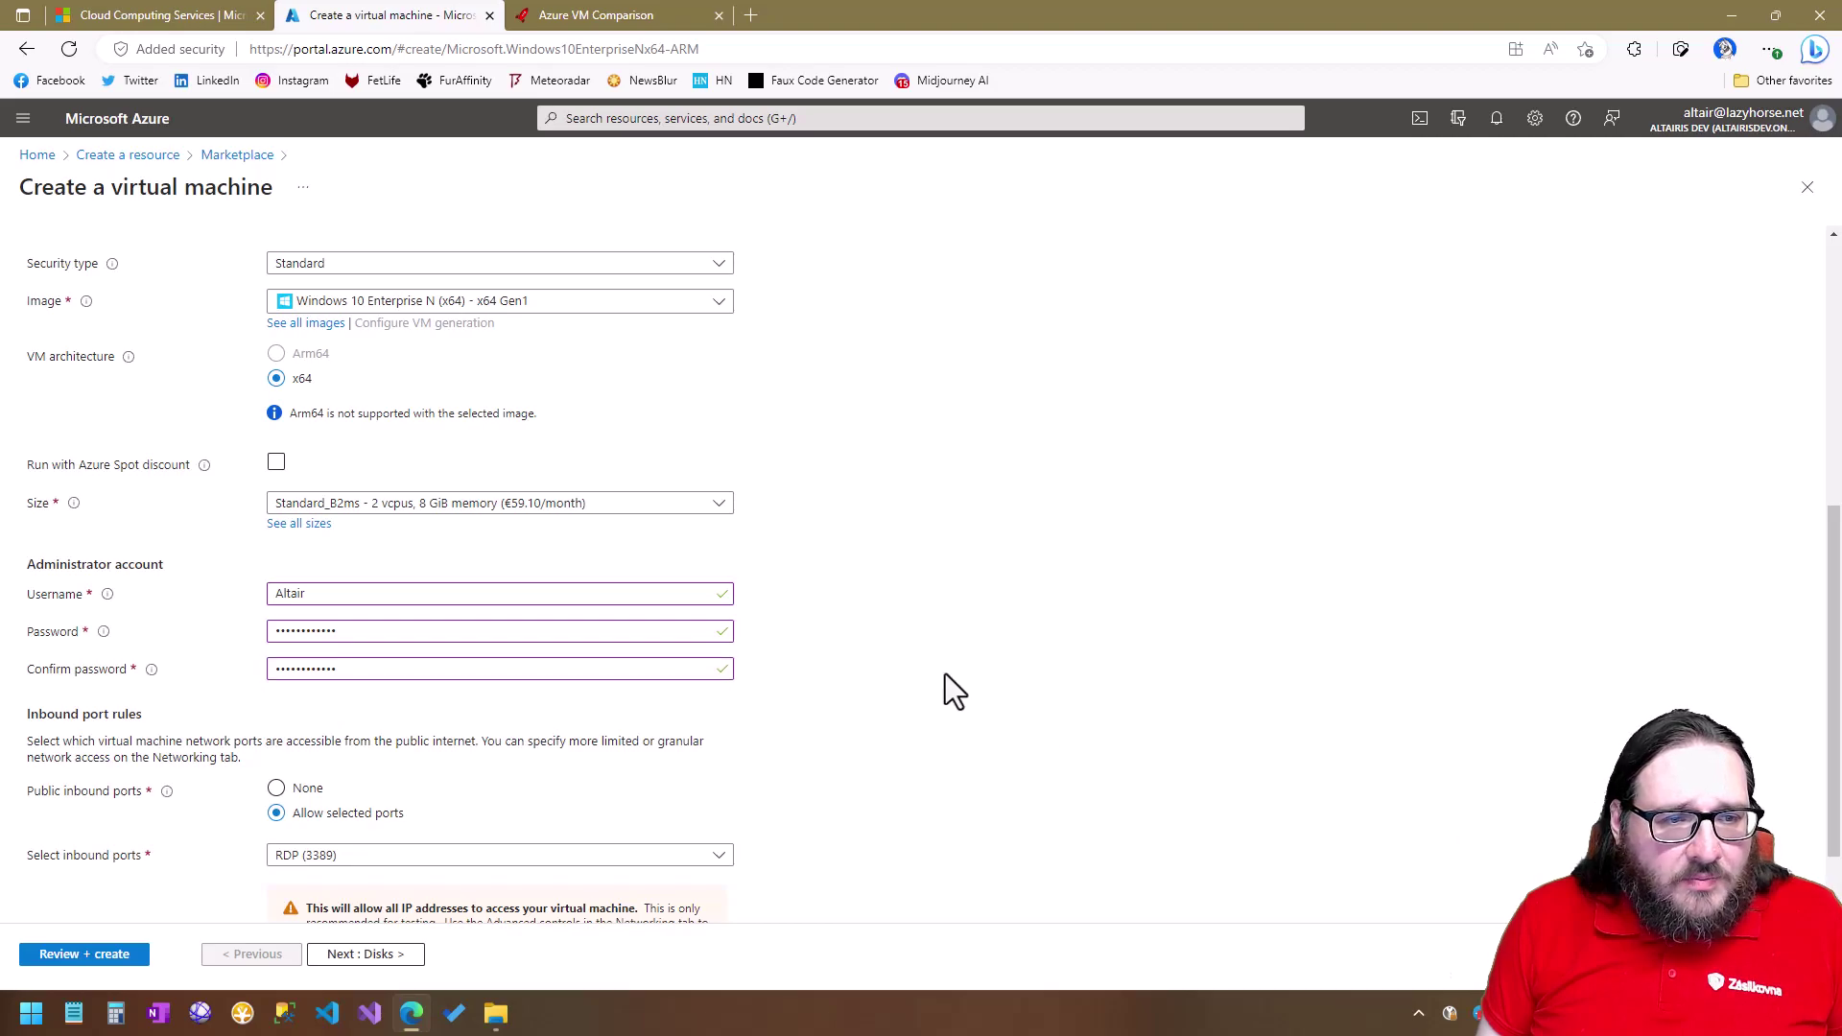
Keep RDP (3389) as the only allowed inbound port.
{"action": "scroll", "coordinate": [946, 675], "scroll_direction": "down", "scroll_amount": 1}
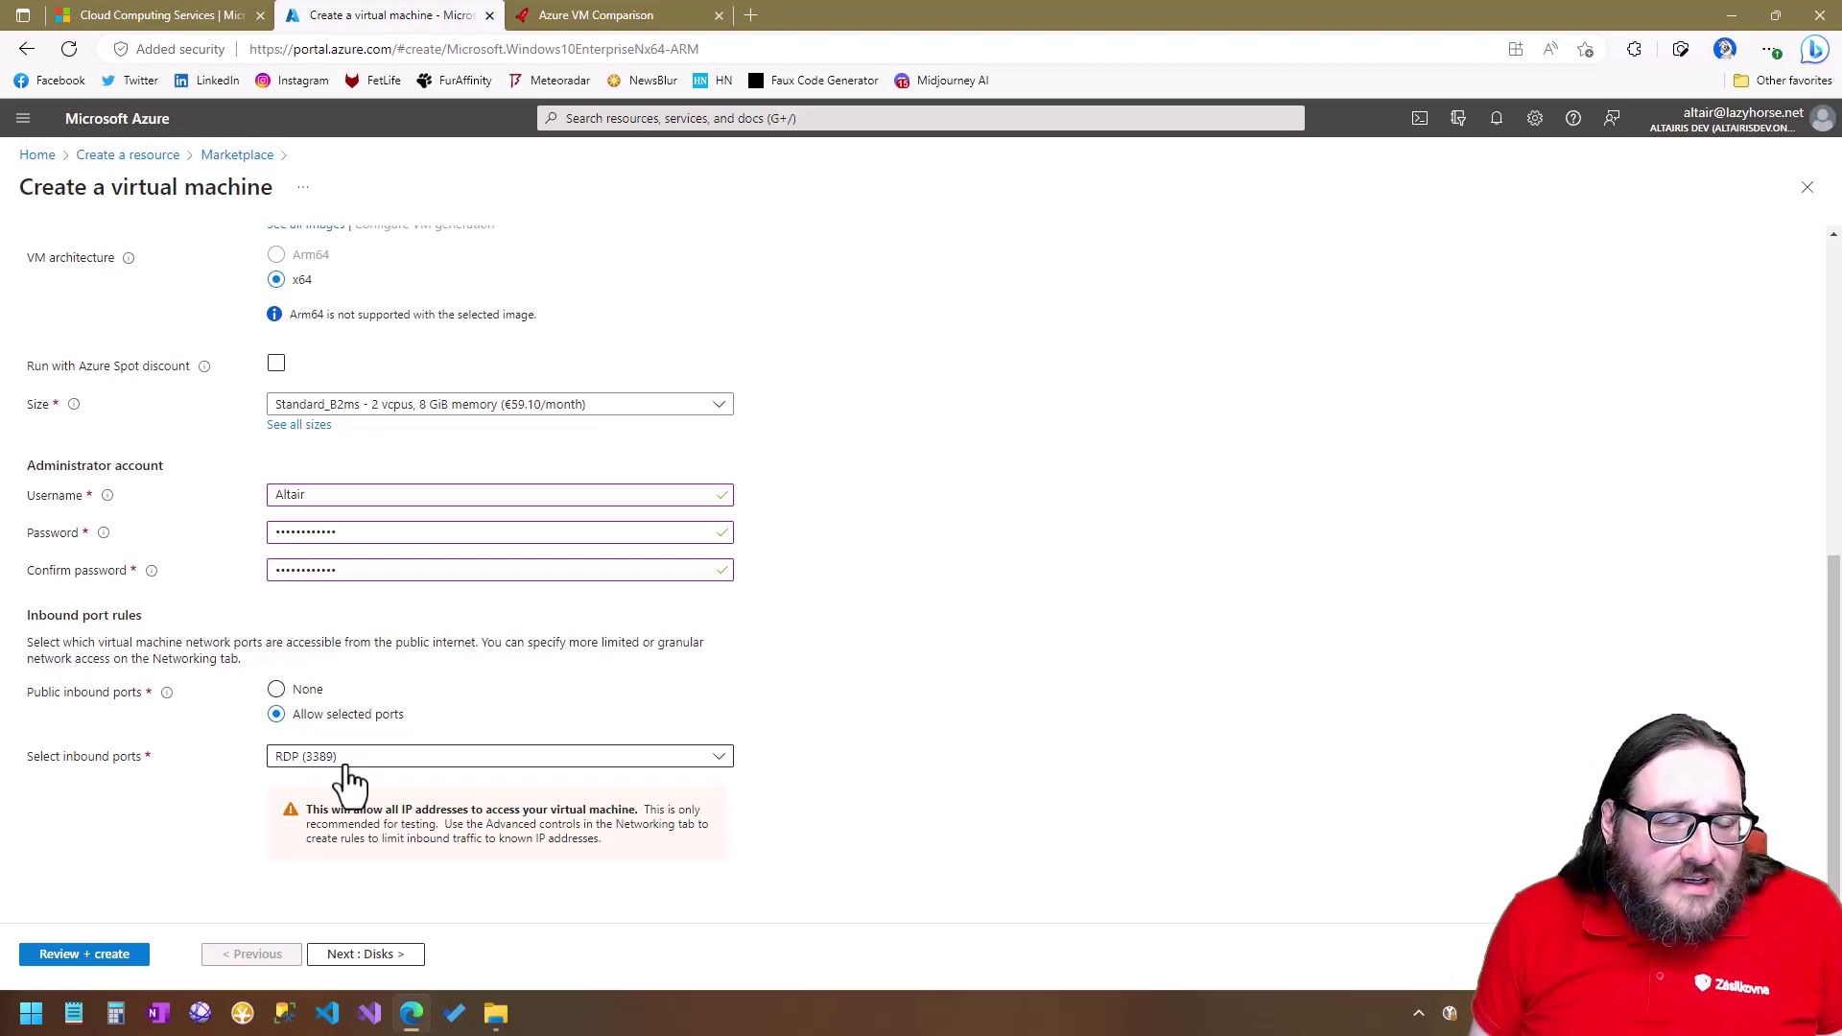
{"action": "left_click", "coordinate": [718, 763]}
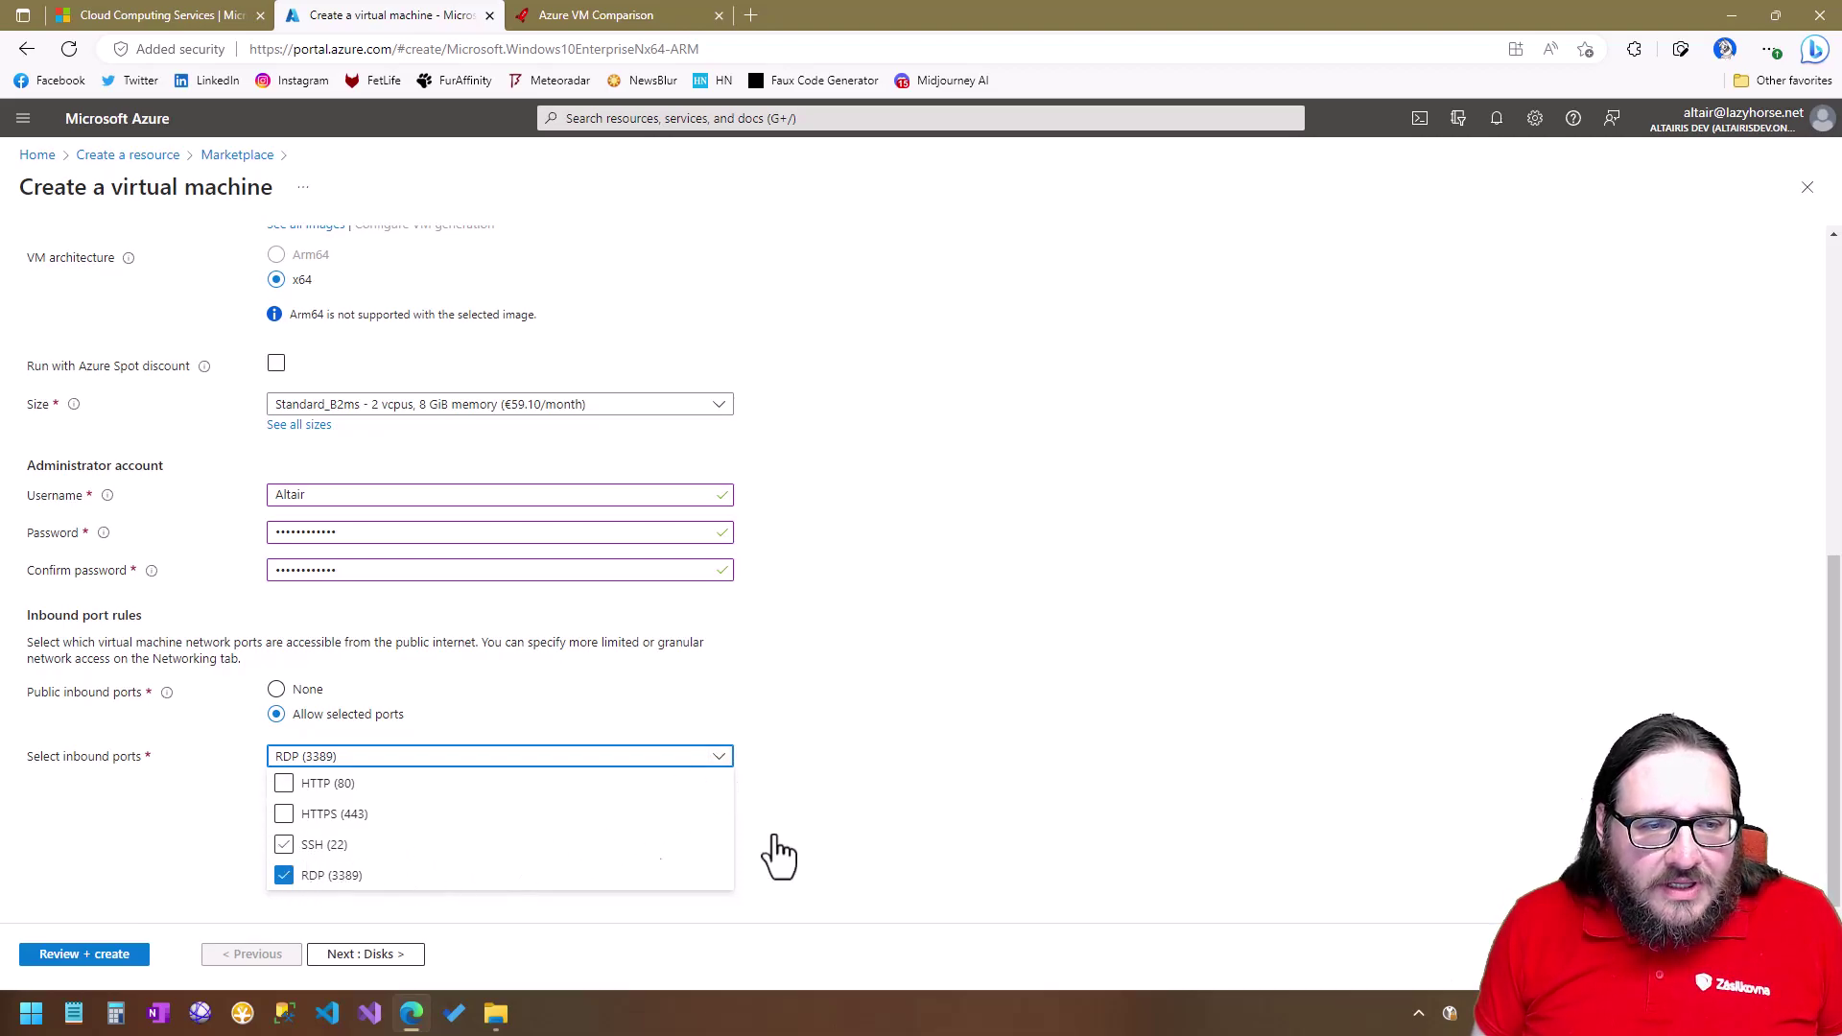
{"action": "left_click", "coordinate": [1036, 789]}
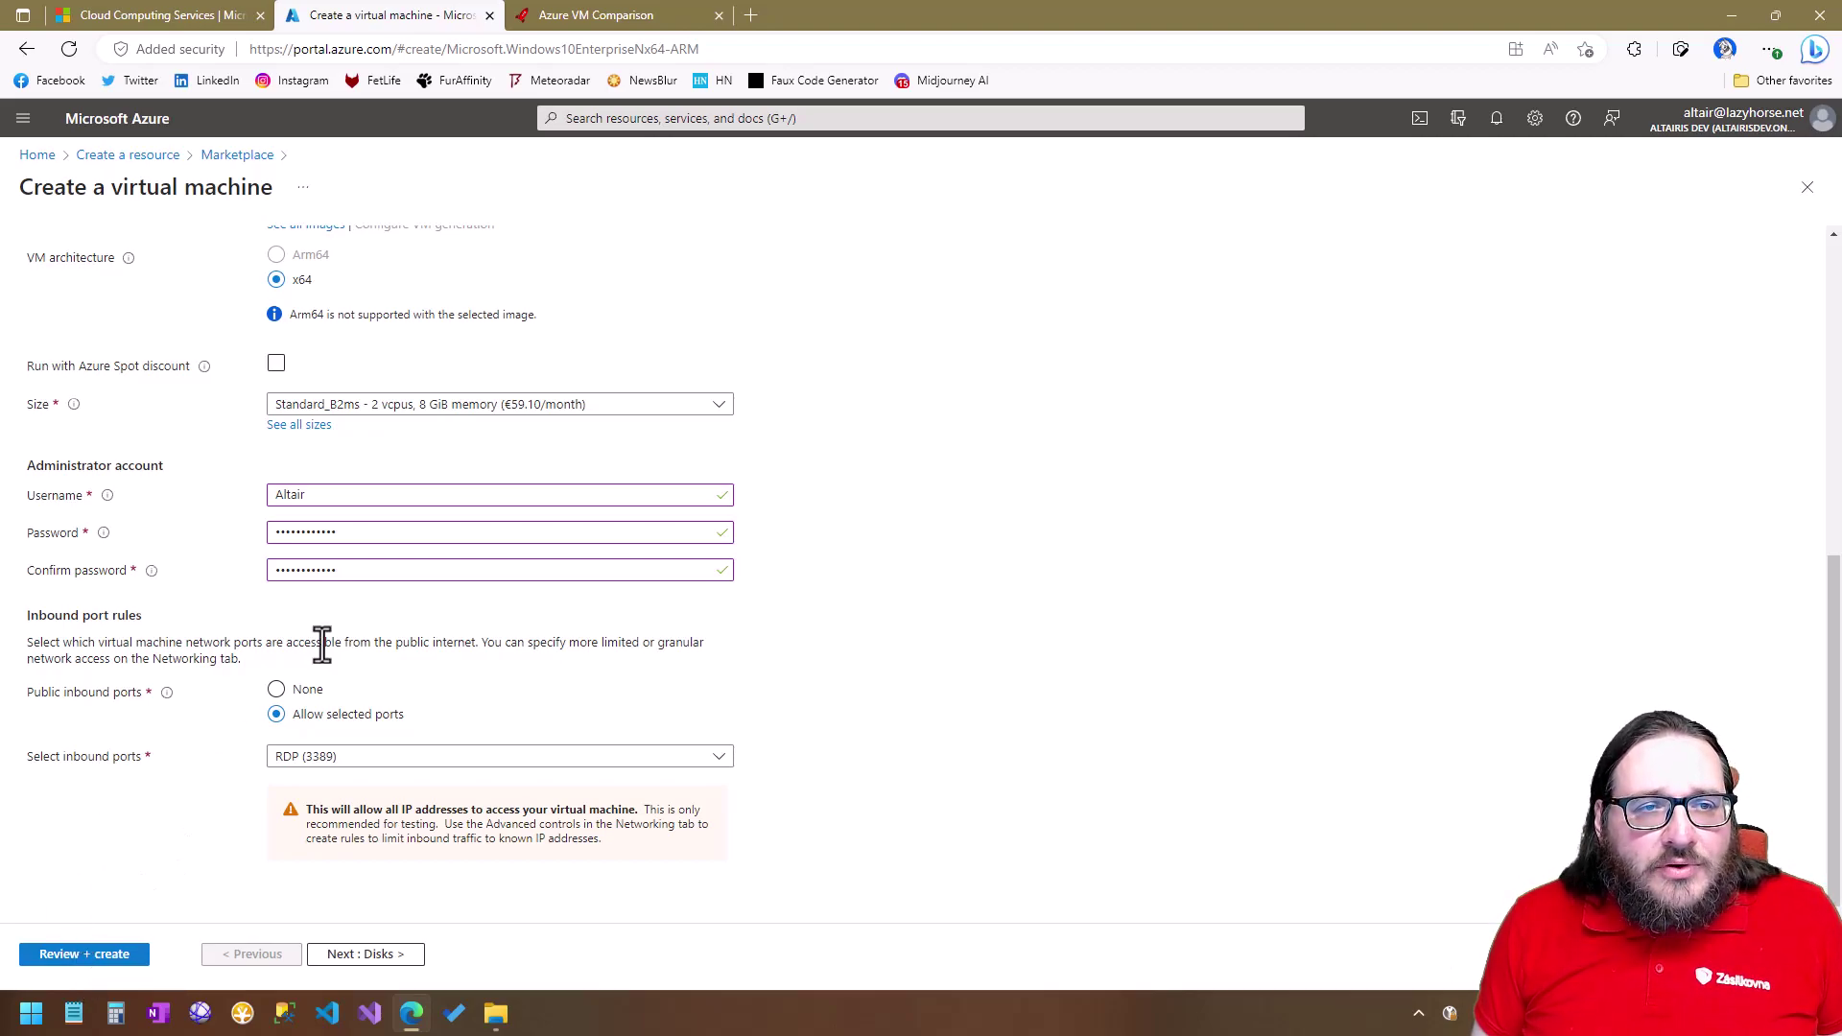
{"action": "scroll", "coordinate": [321, 643], "scroll_direction": "up", "scroll_amount": 5}
{"action": "scroll", "coordinate": [321, 652], "scroll_direction": "down", "scroll_amount": 6}
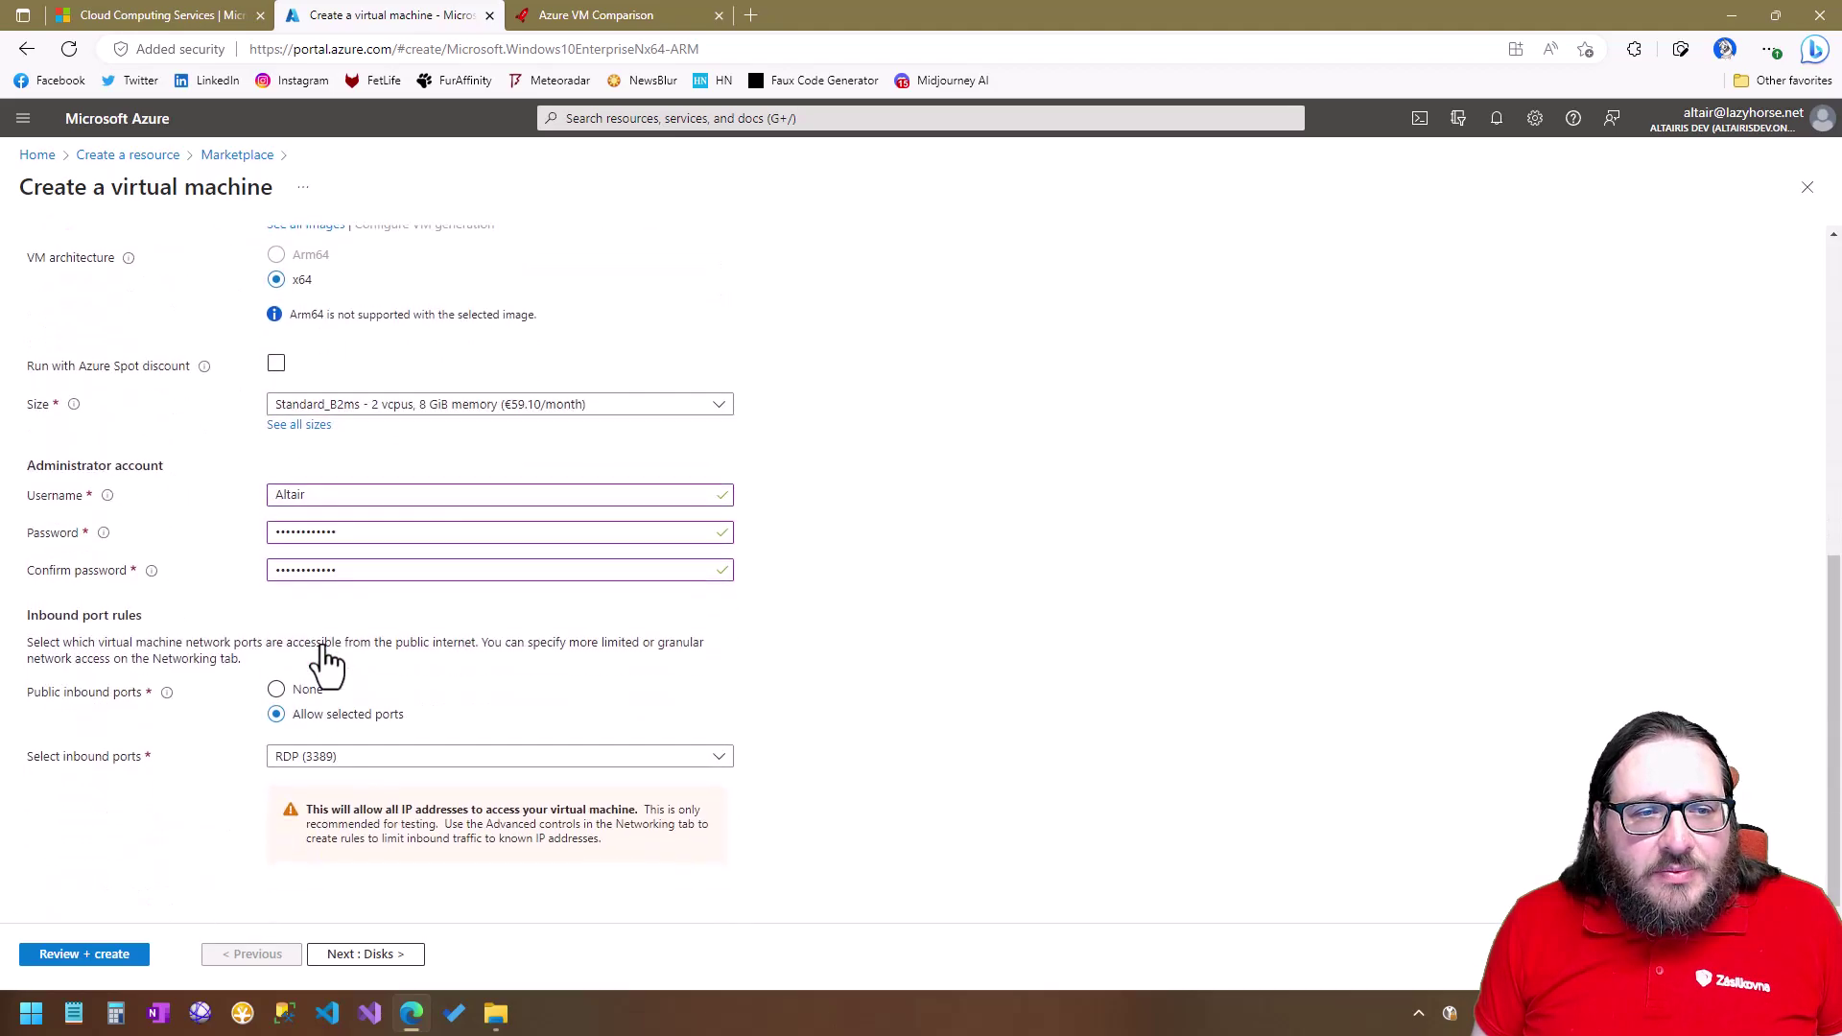
{"action": "left_click", "coordinate": [349, 959]}
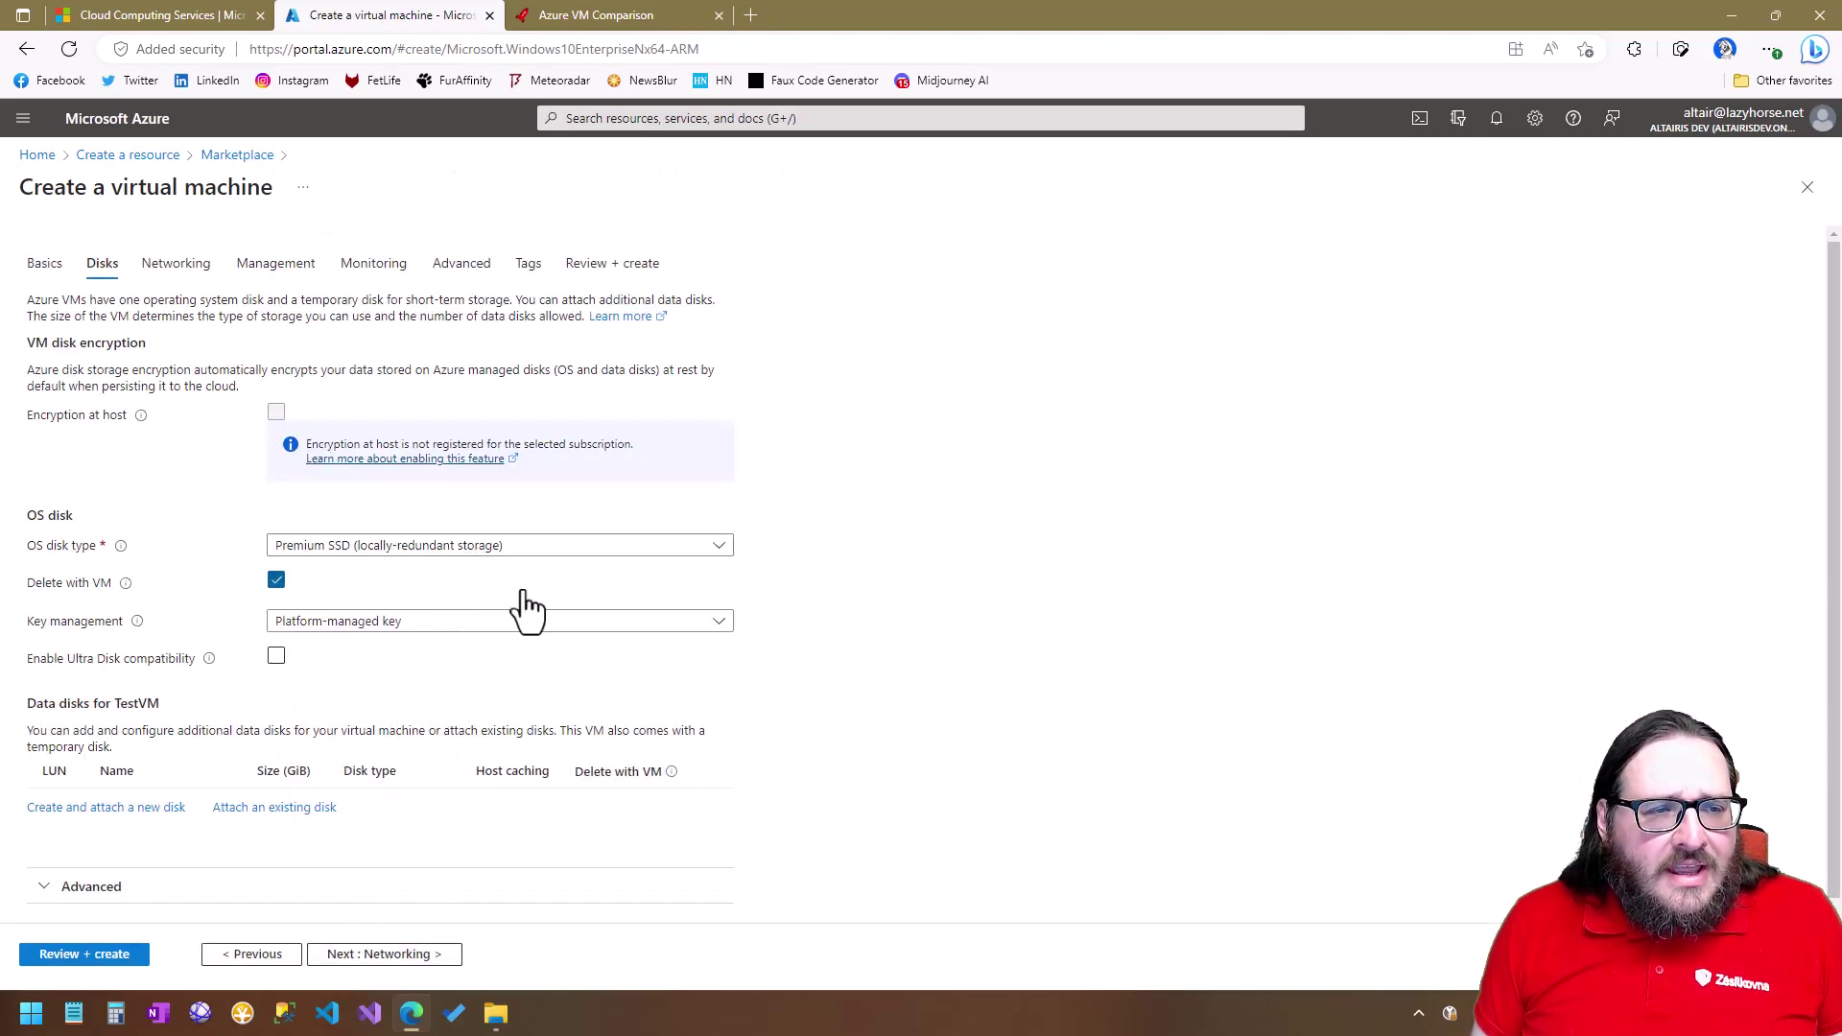
{"action": "left_click", "coordinate": [419, 553]}
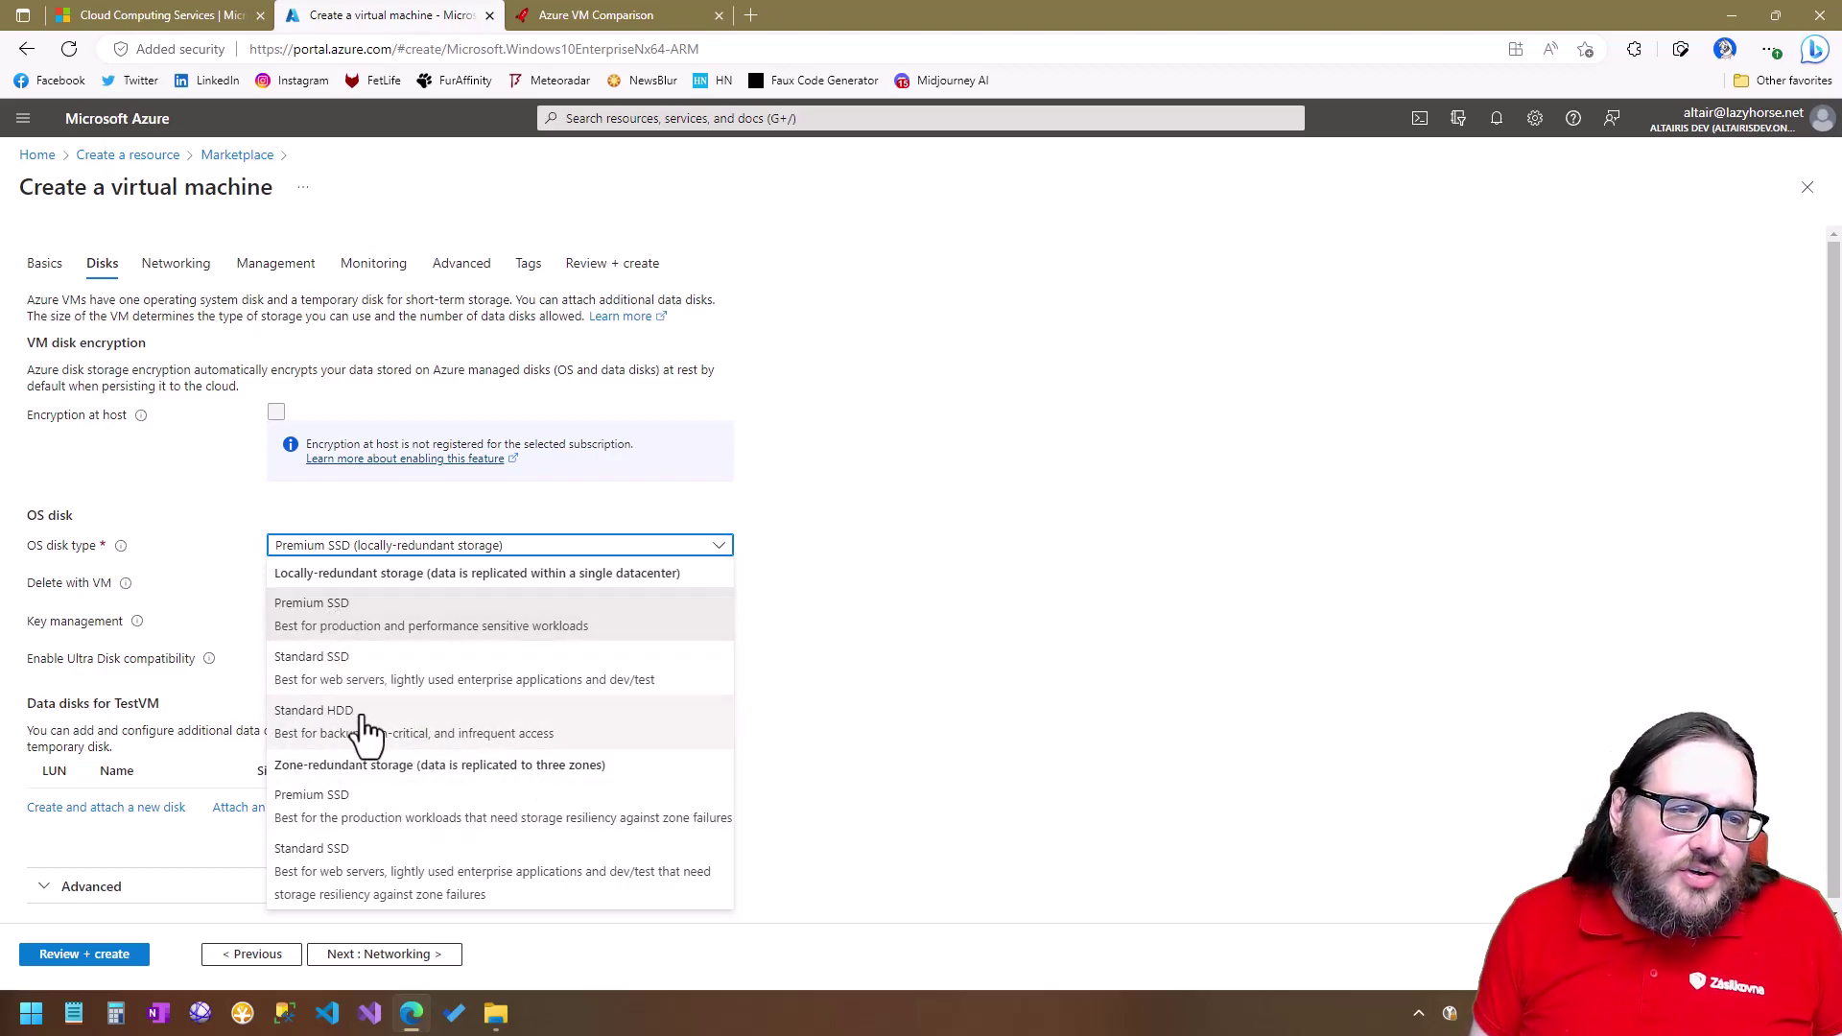
{"action": "left_click", "coordinate": [857, 634]}
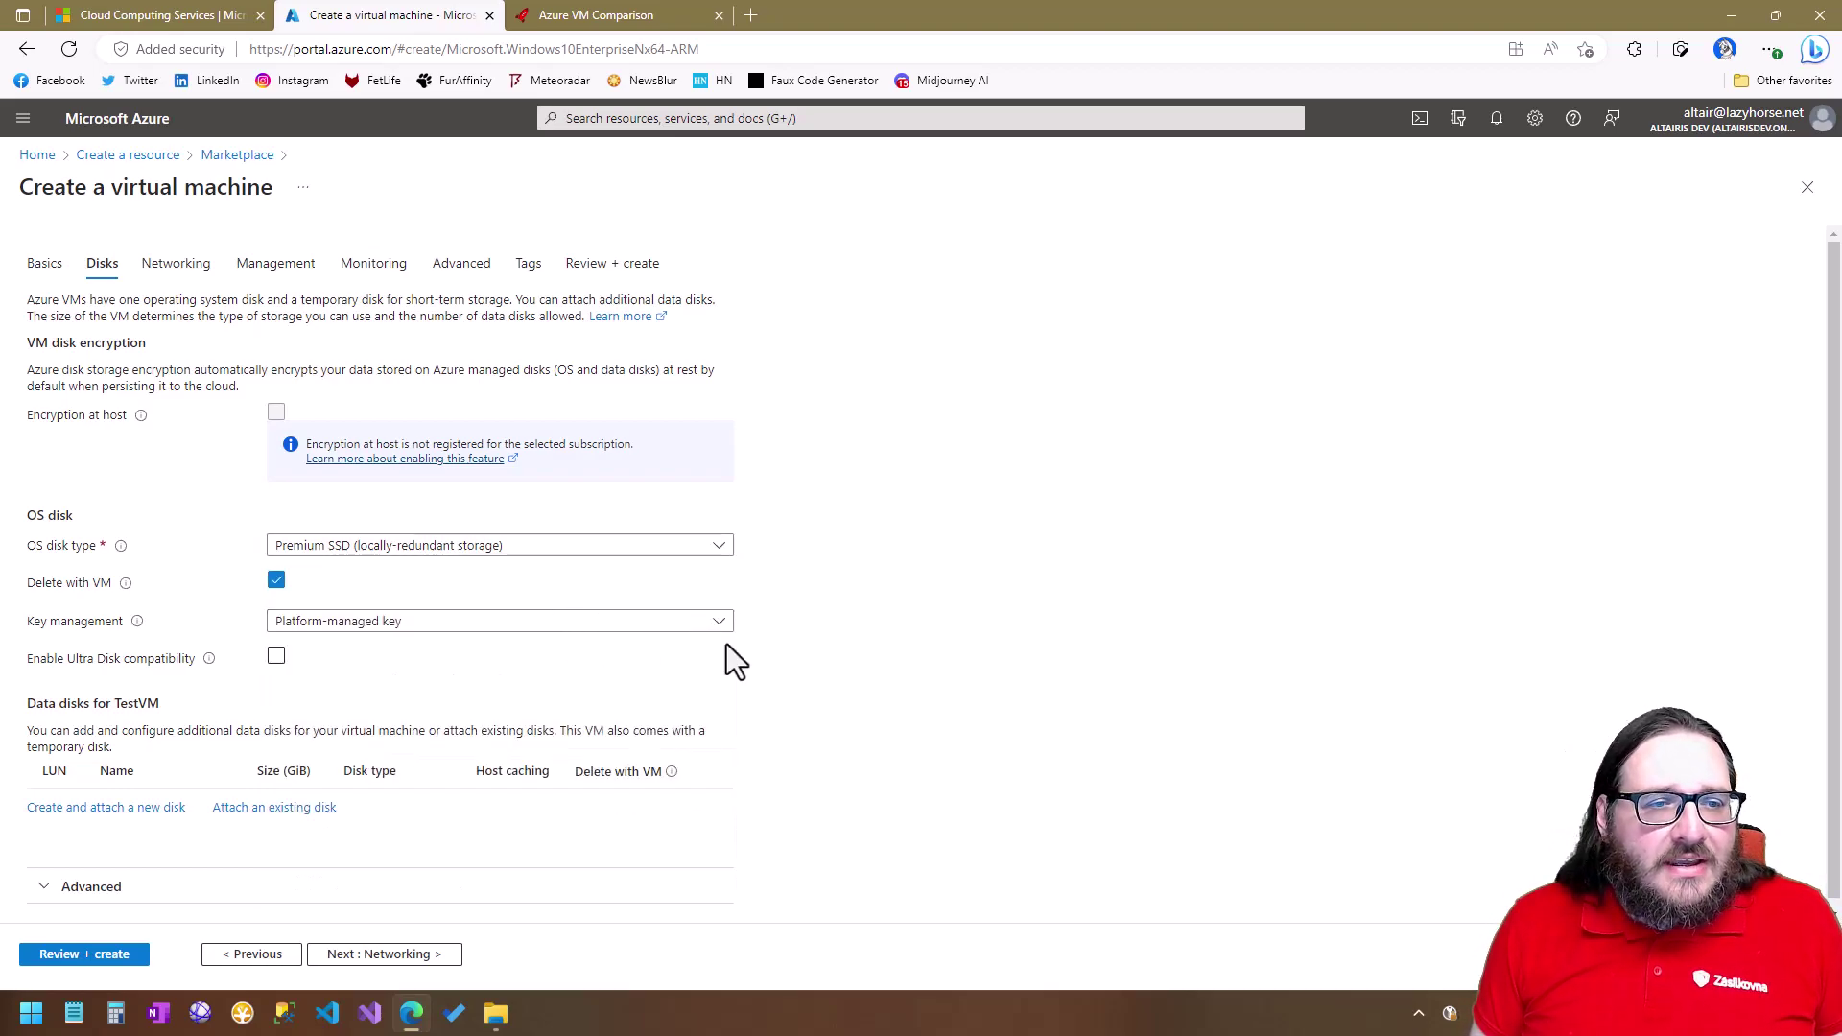
{"action": "scroll", "coordinate": [527, 739], "scroll_direction": "down", "scroll_amount": 1}
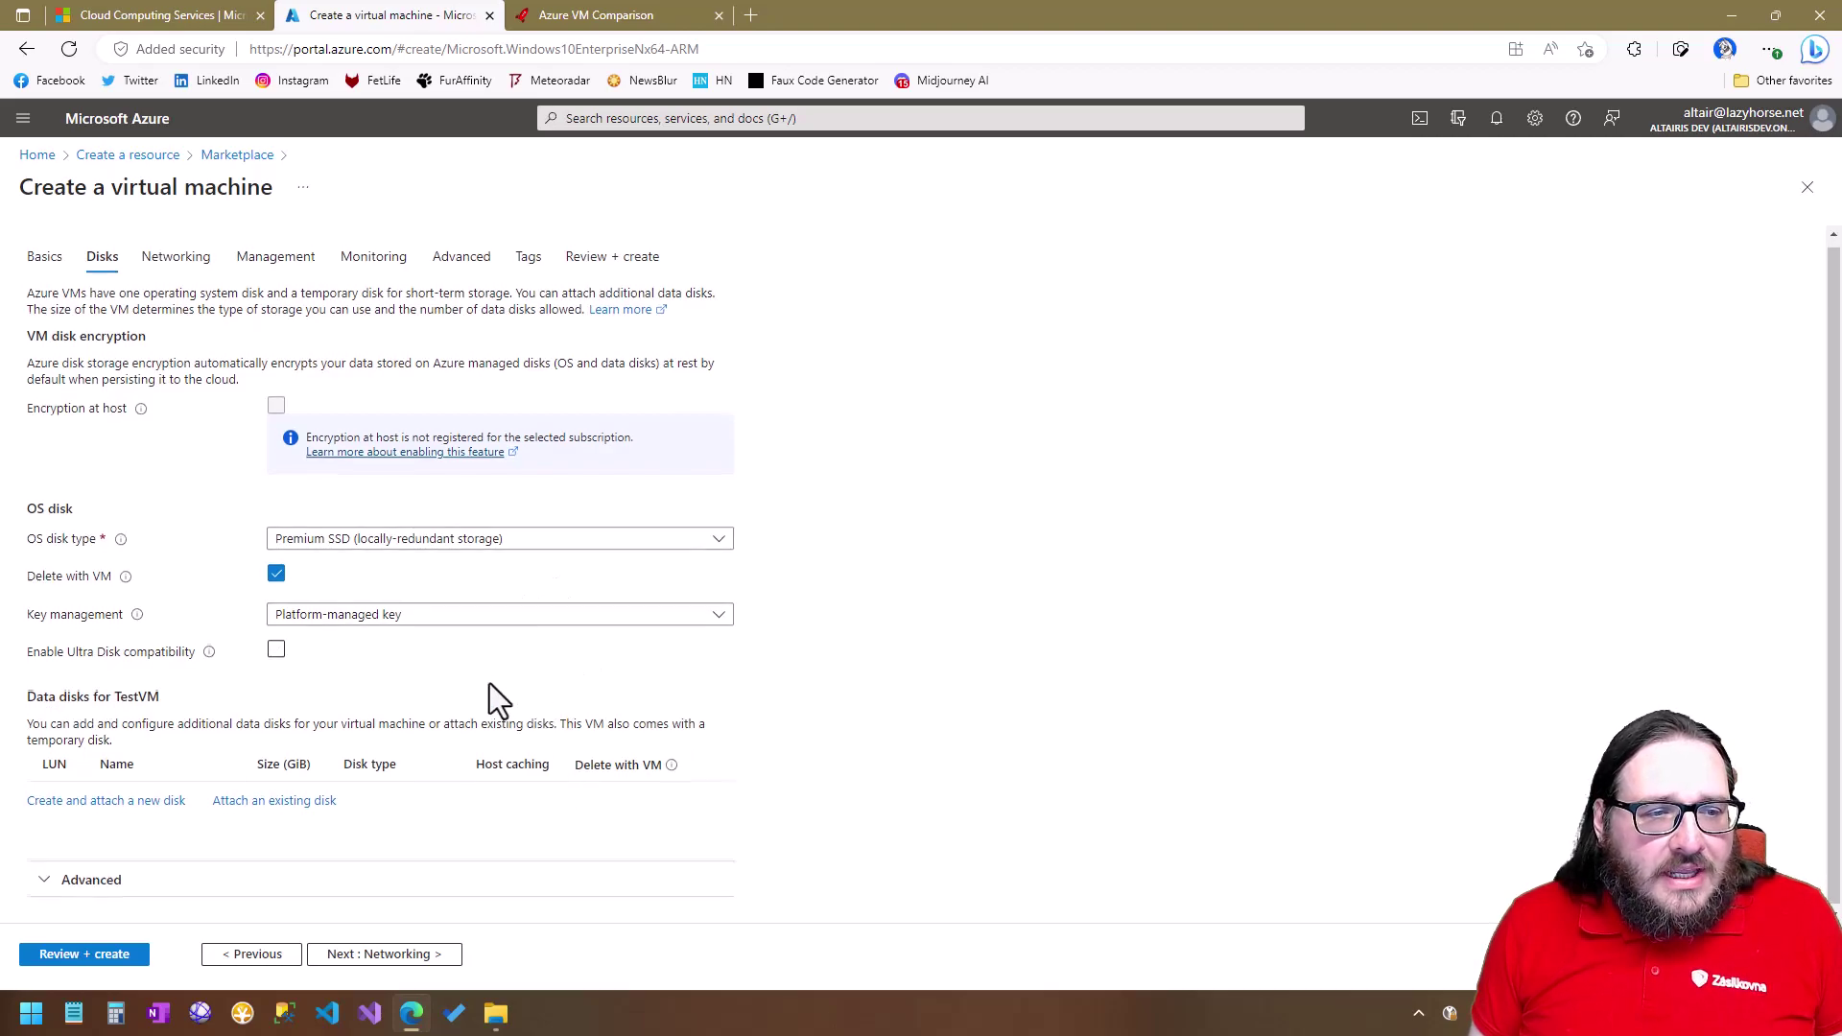
Advance to the Networking tab showing TestVM-vnet, TestVM-ip public IP and RDP (3389) inbound.
{"action": "left_click", "coordinate": [368, 958]}
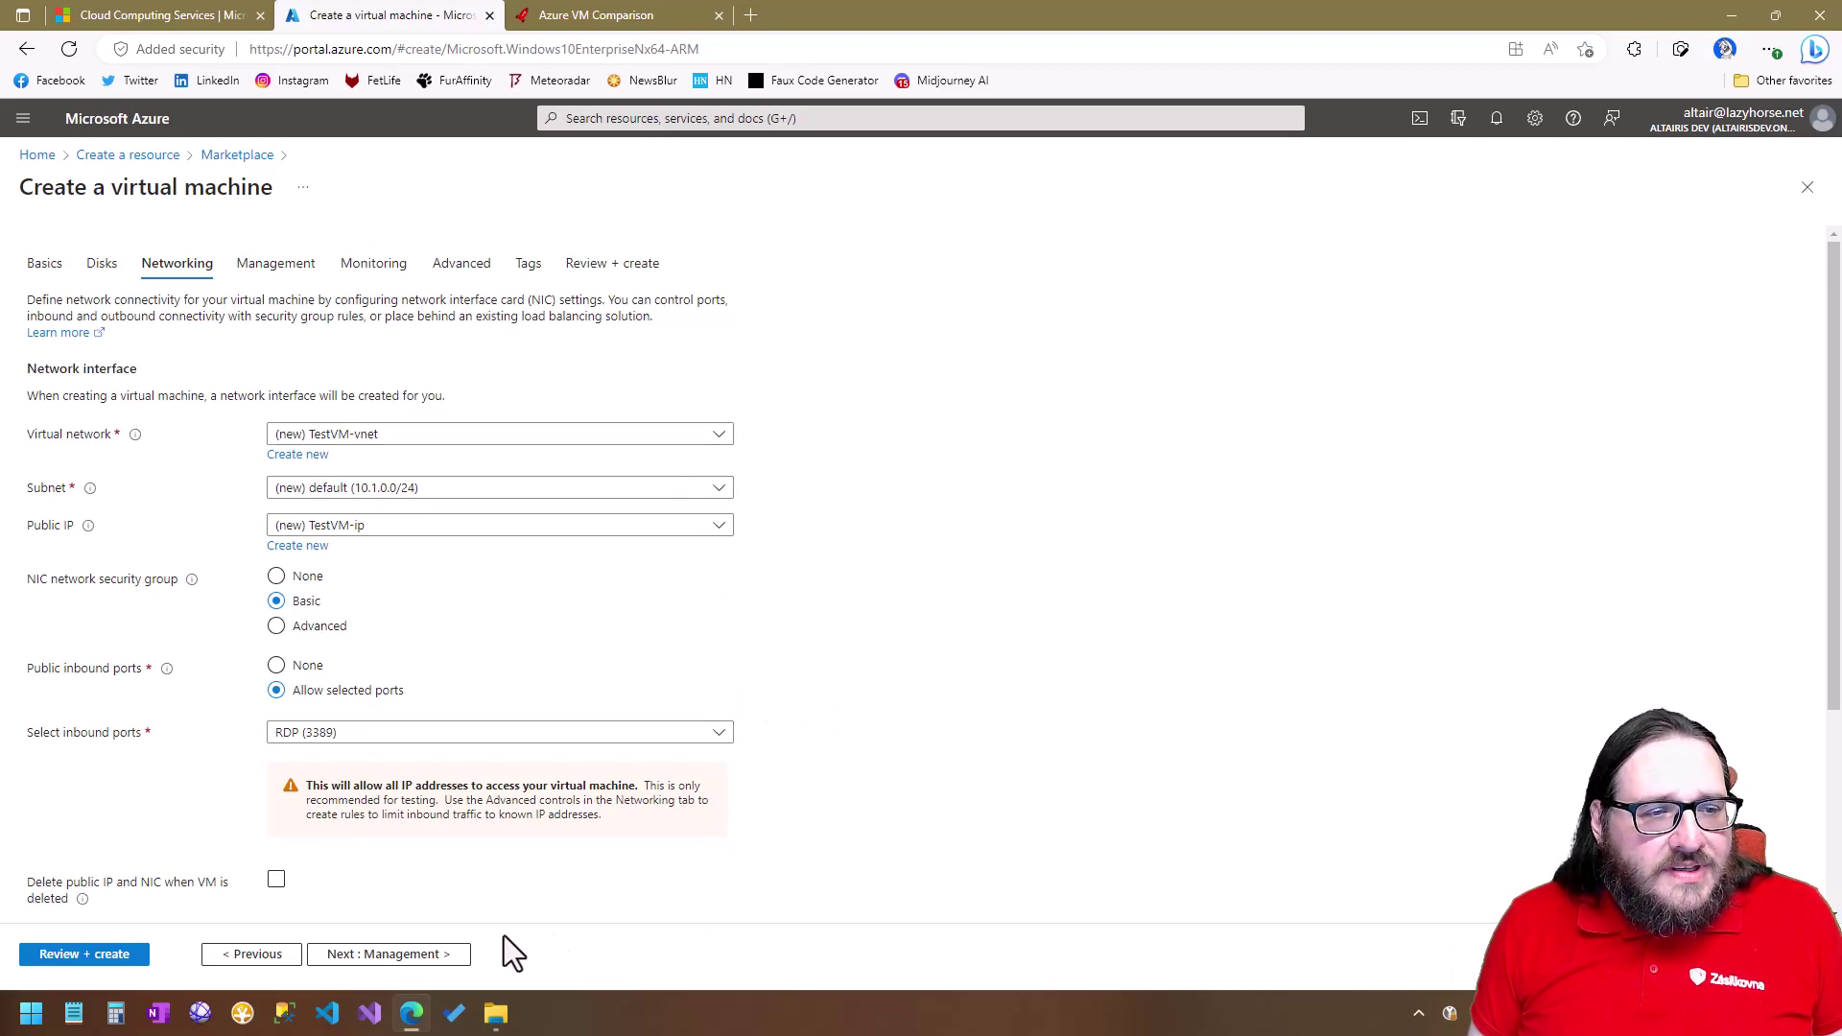
Disable auto-shutdown on the Management tab, then continue to Monitoring.
{"action": "left_click", "coordinate": [405, 955]}
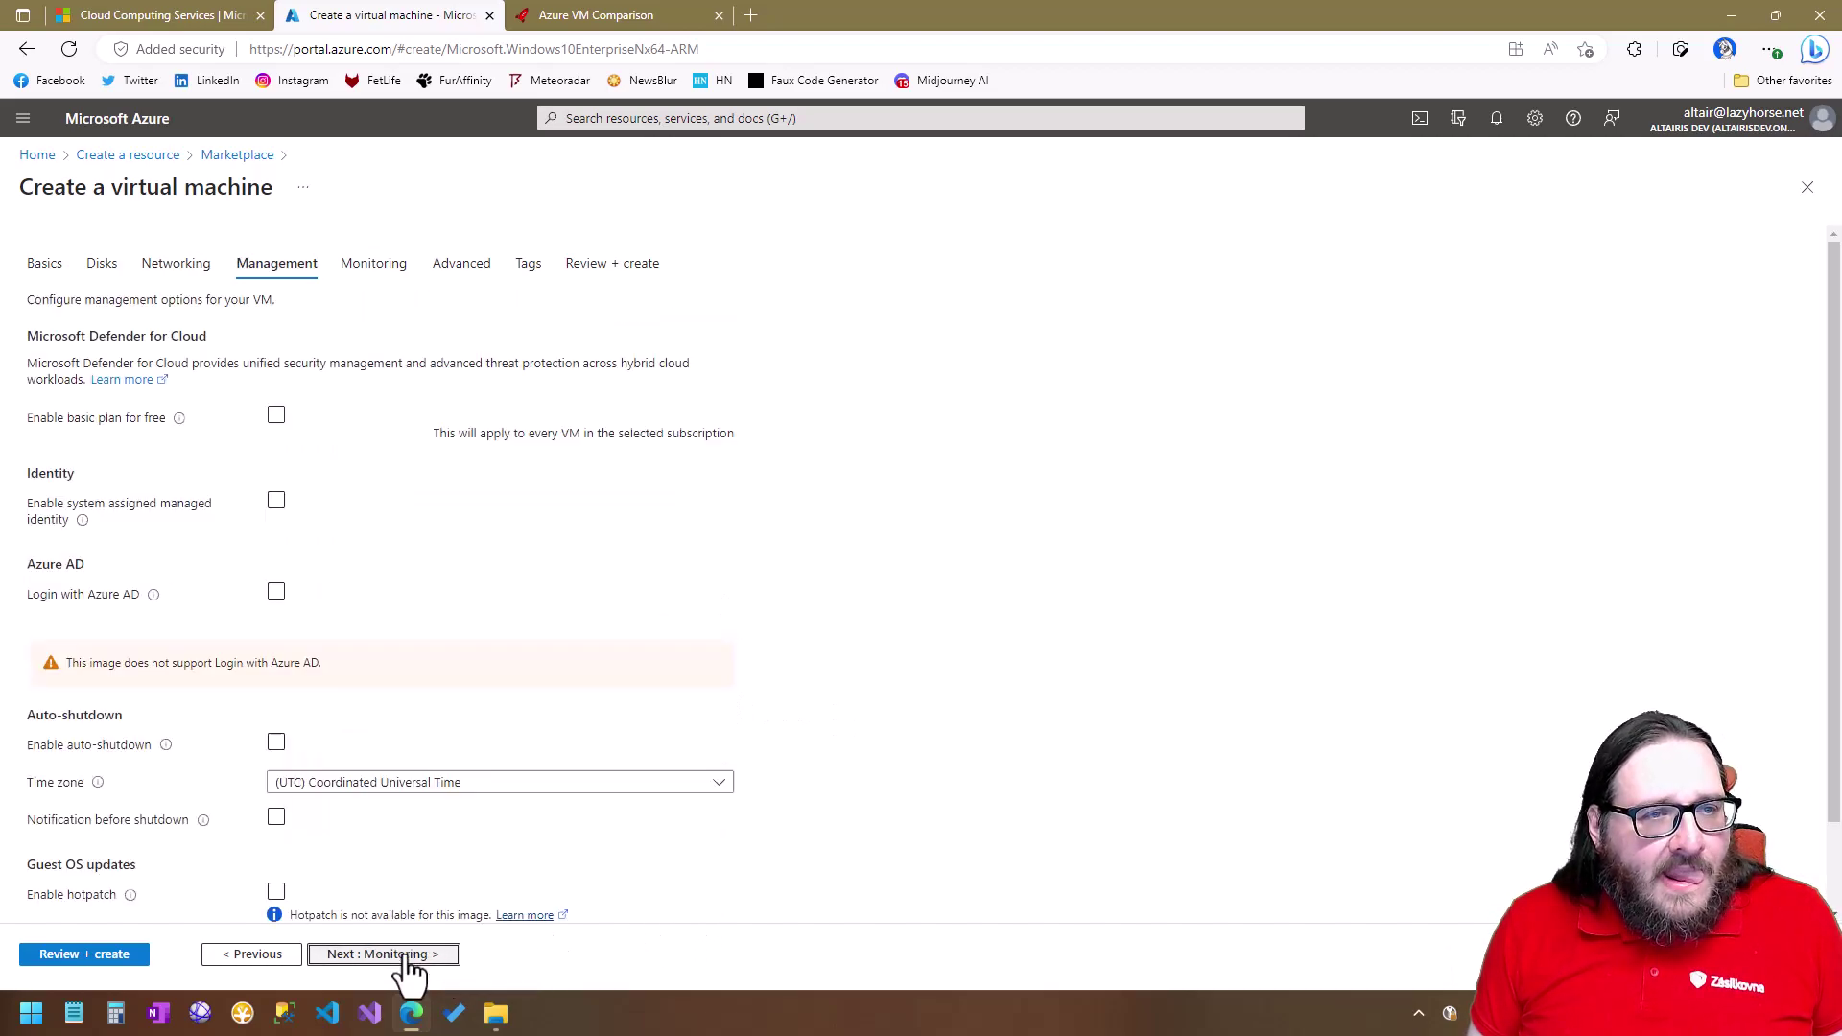
{"action": "scroll", "coordinate": [860, 571], "scroll_direction": "down", "scroll_amount": 3}
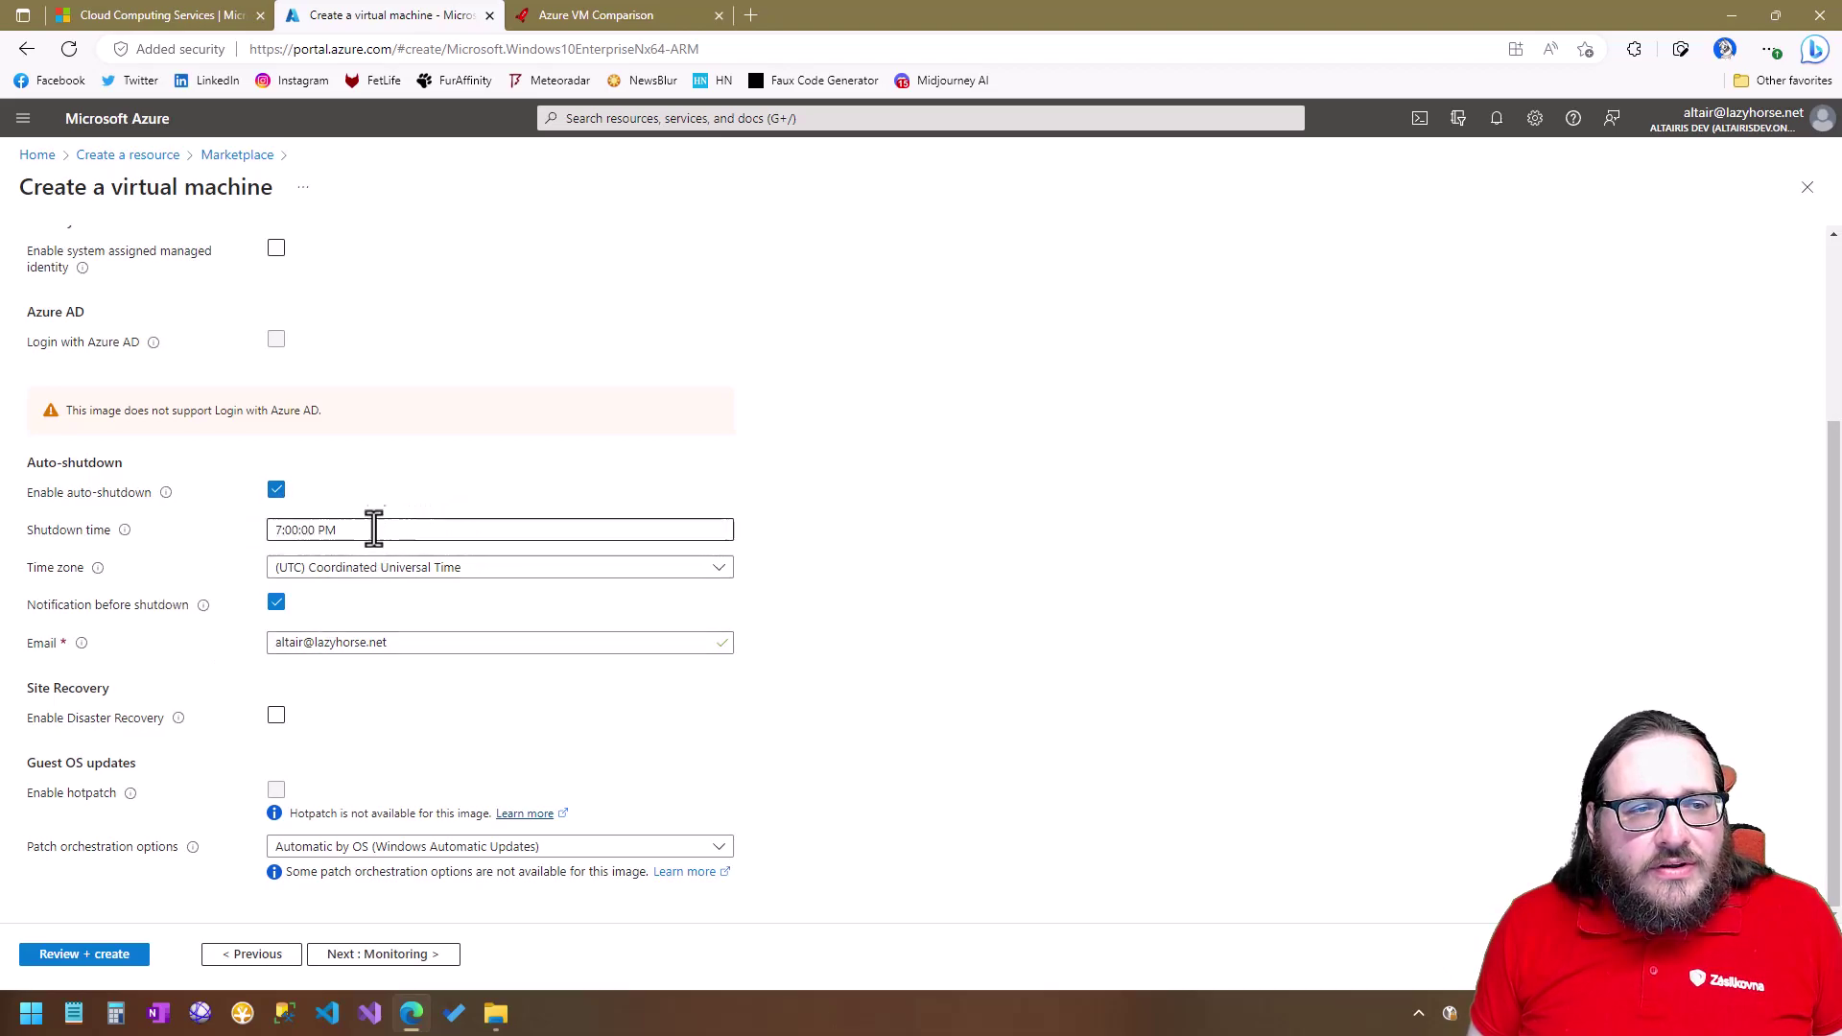
{"action": "left_click", "coordinate": [275, 492]}
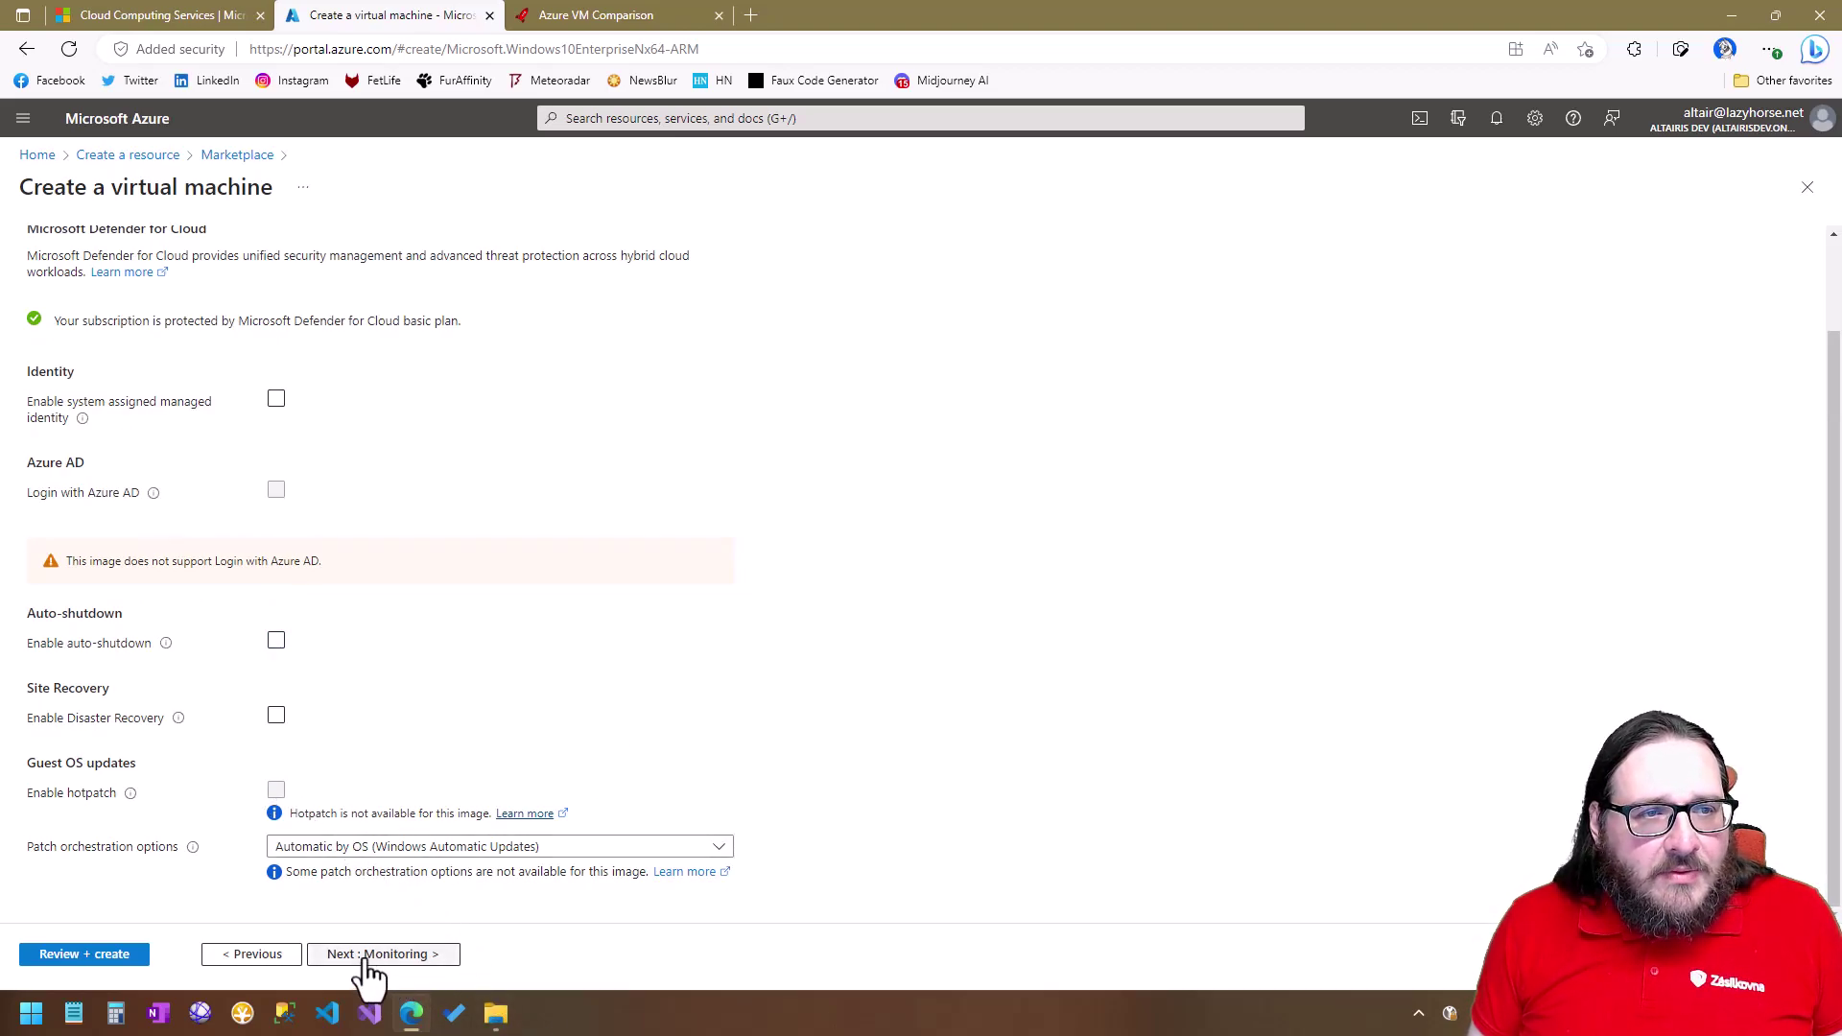
{"action": "left_click", "coordinate": [401, 967]}
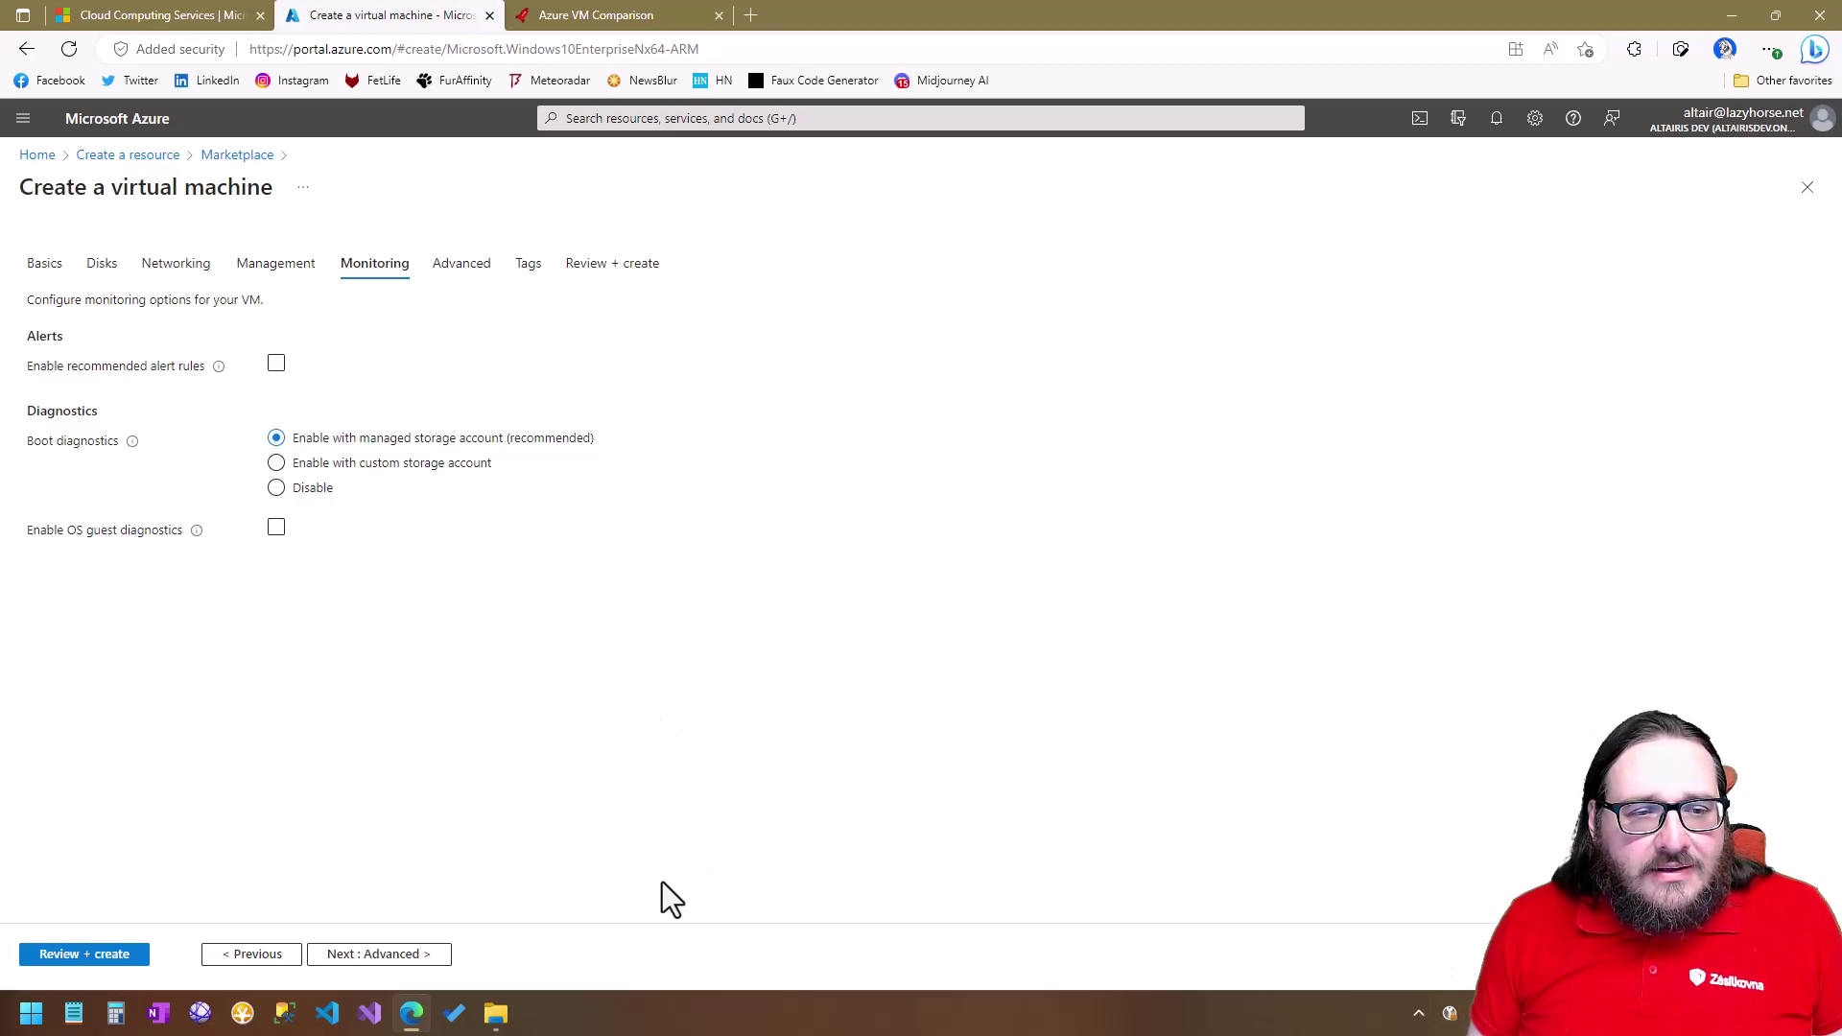
Look through the Advanced tab unchanged and continue to the Tags tab.
{"action": "left_click", "coordinate": [418, 955]}
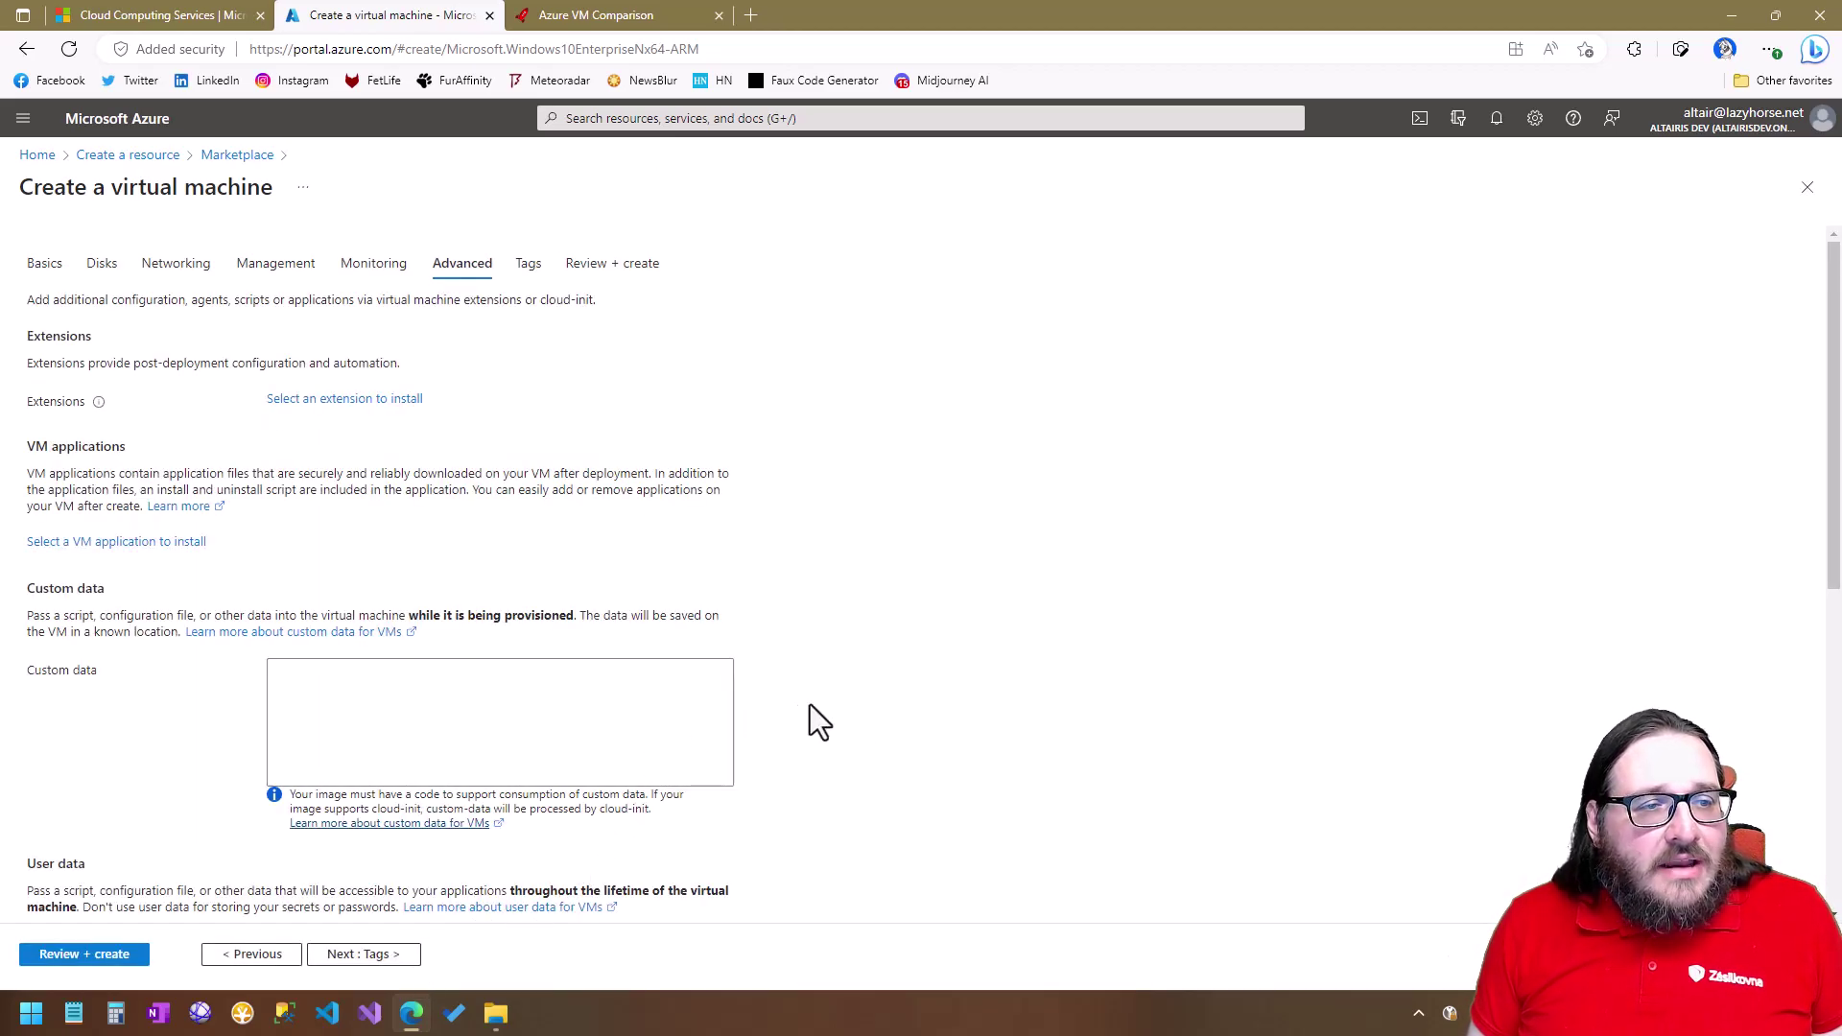
{"action": "scroll", "coordinate": [297, 534], "scroll_direction": "down", "scroll_amount": 3}
{"action": "scroll", "coordinate": [298, 534], "scroll_direction": "up", "scroll_amount": 3}
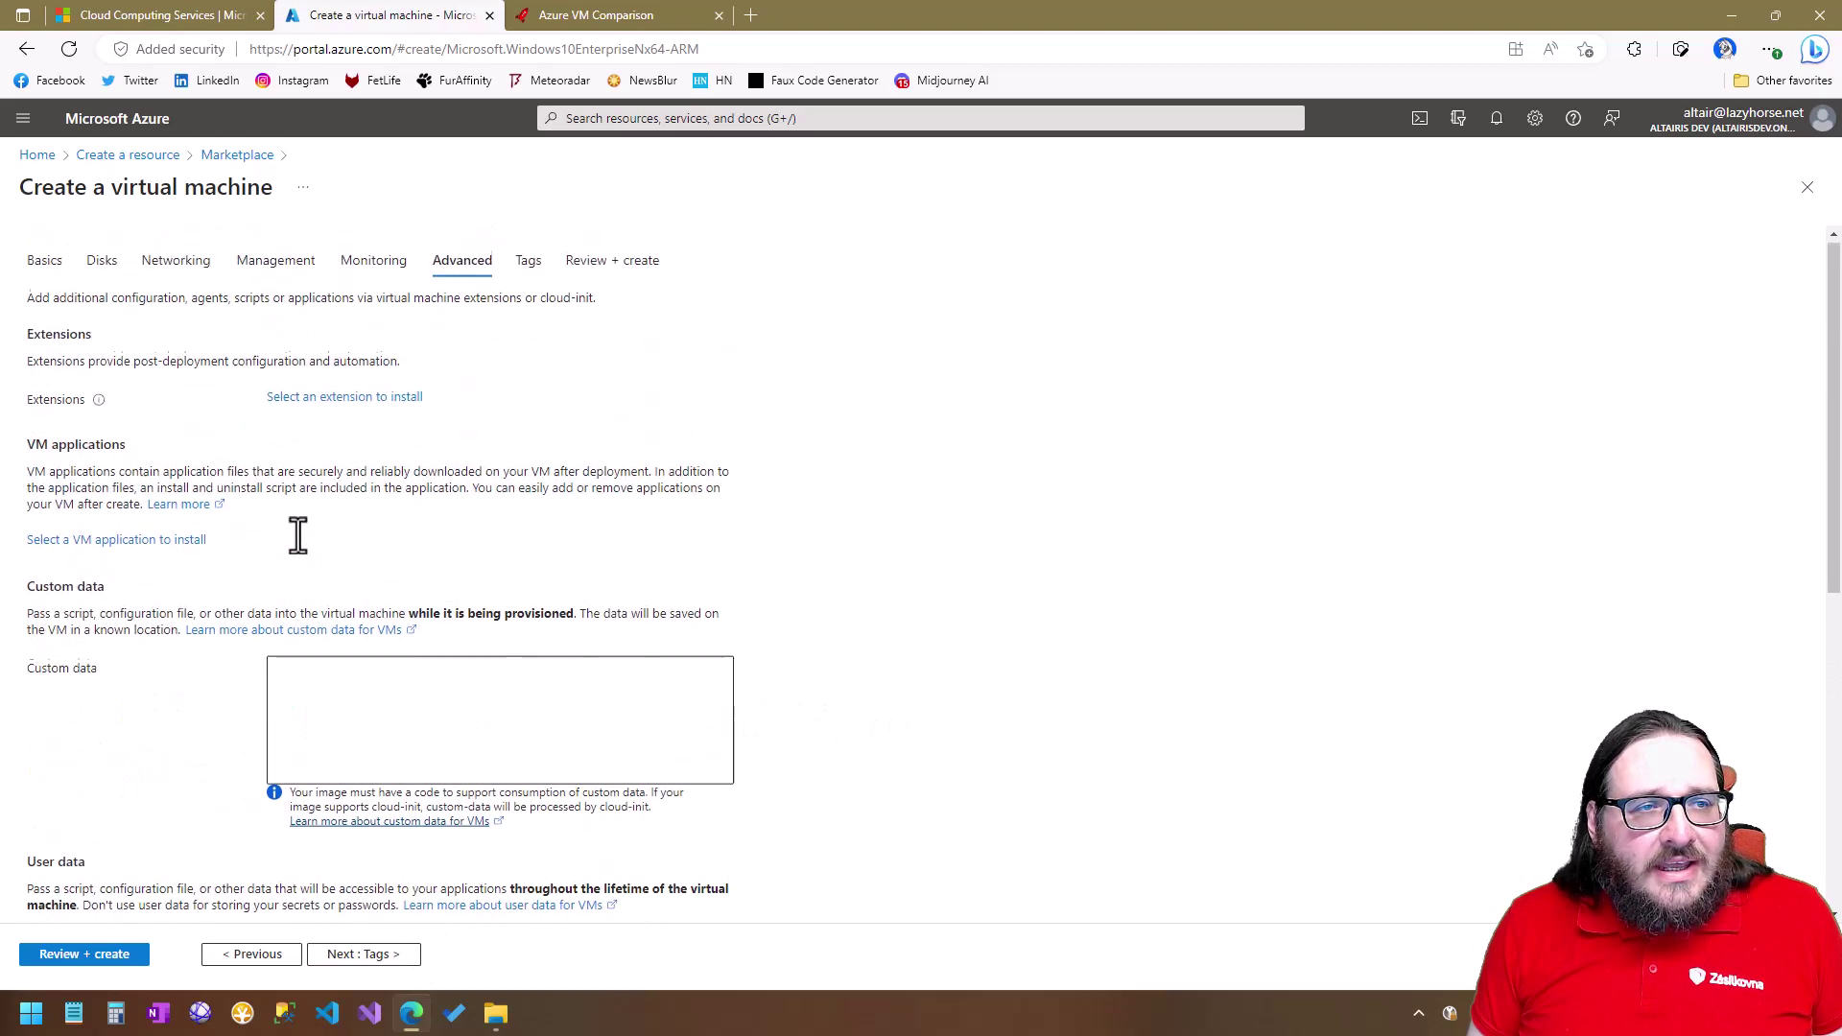
{"action": "scroll", "coordinate": [250, 519], "scroll_direction": "down", "scroll_amount": 4}
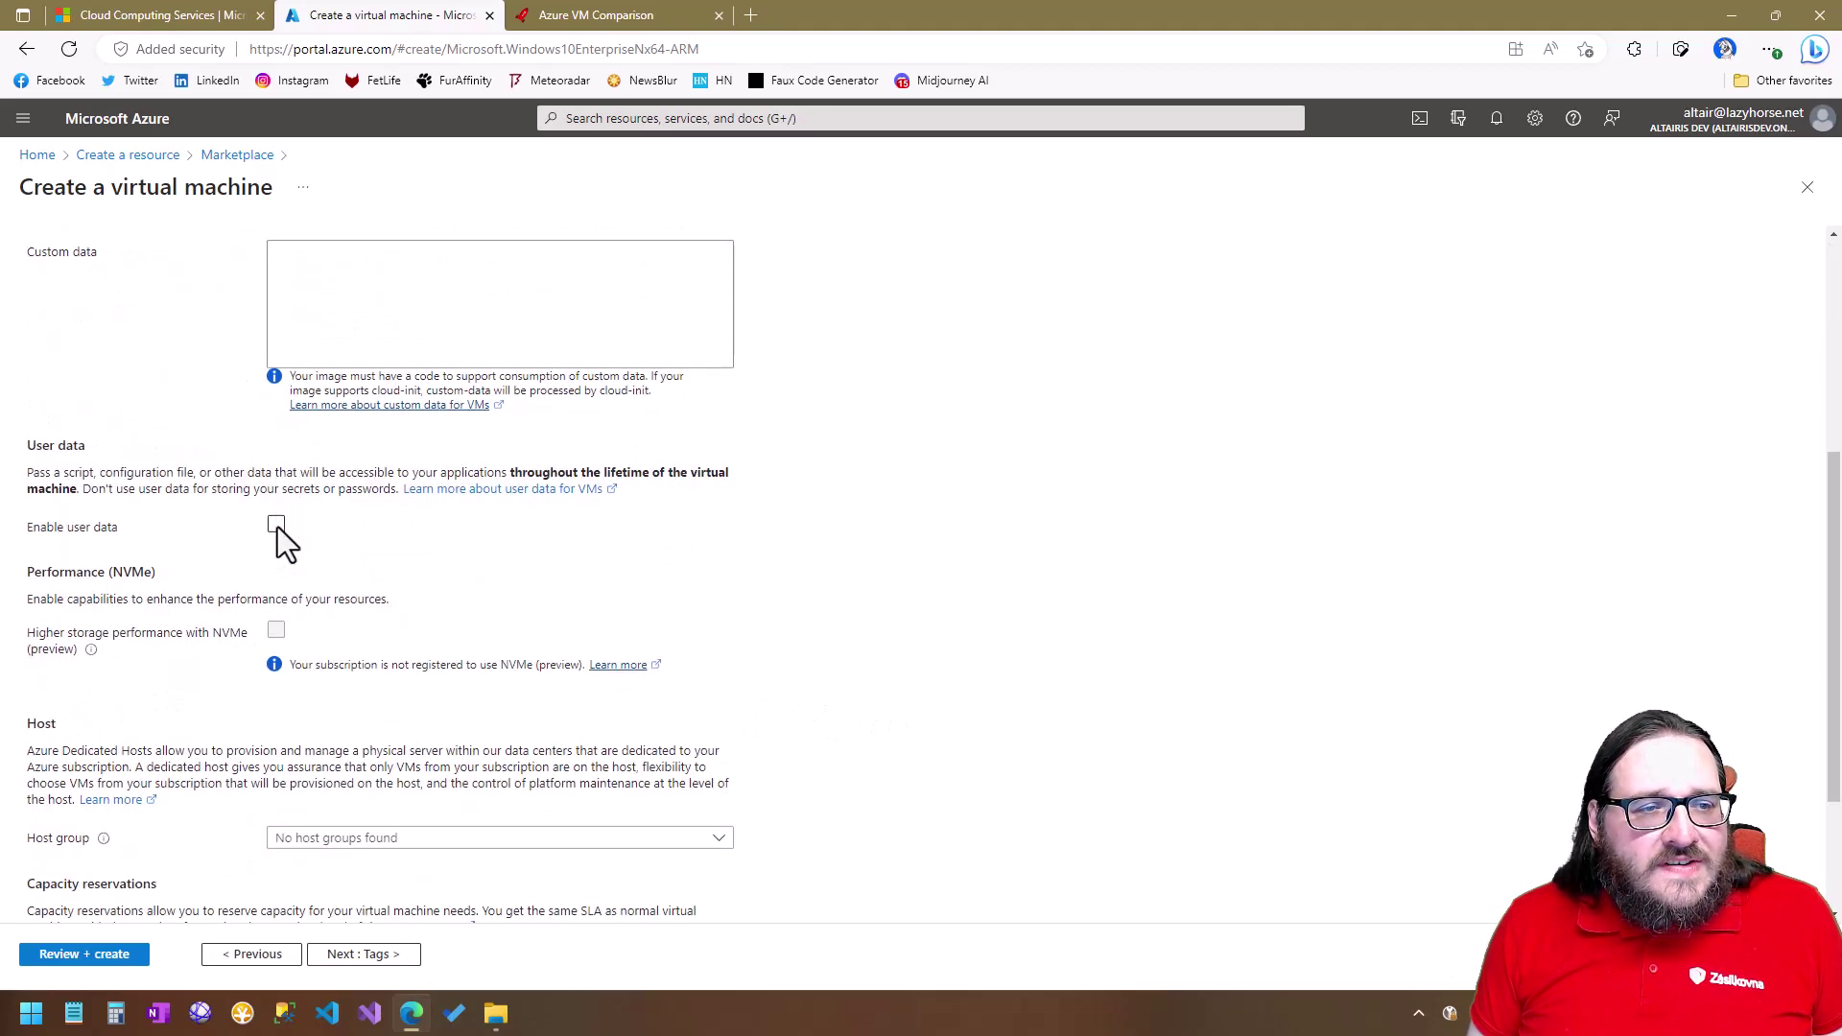
{"action": "scroll", "coordinate": [279, 527], "scroll_direction": "up", "scroll_amount": 1}
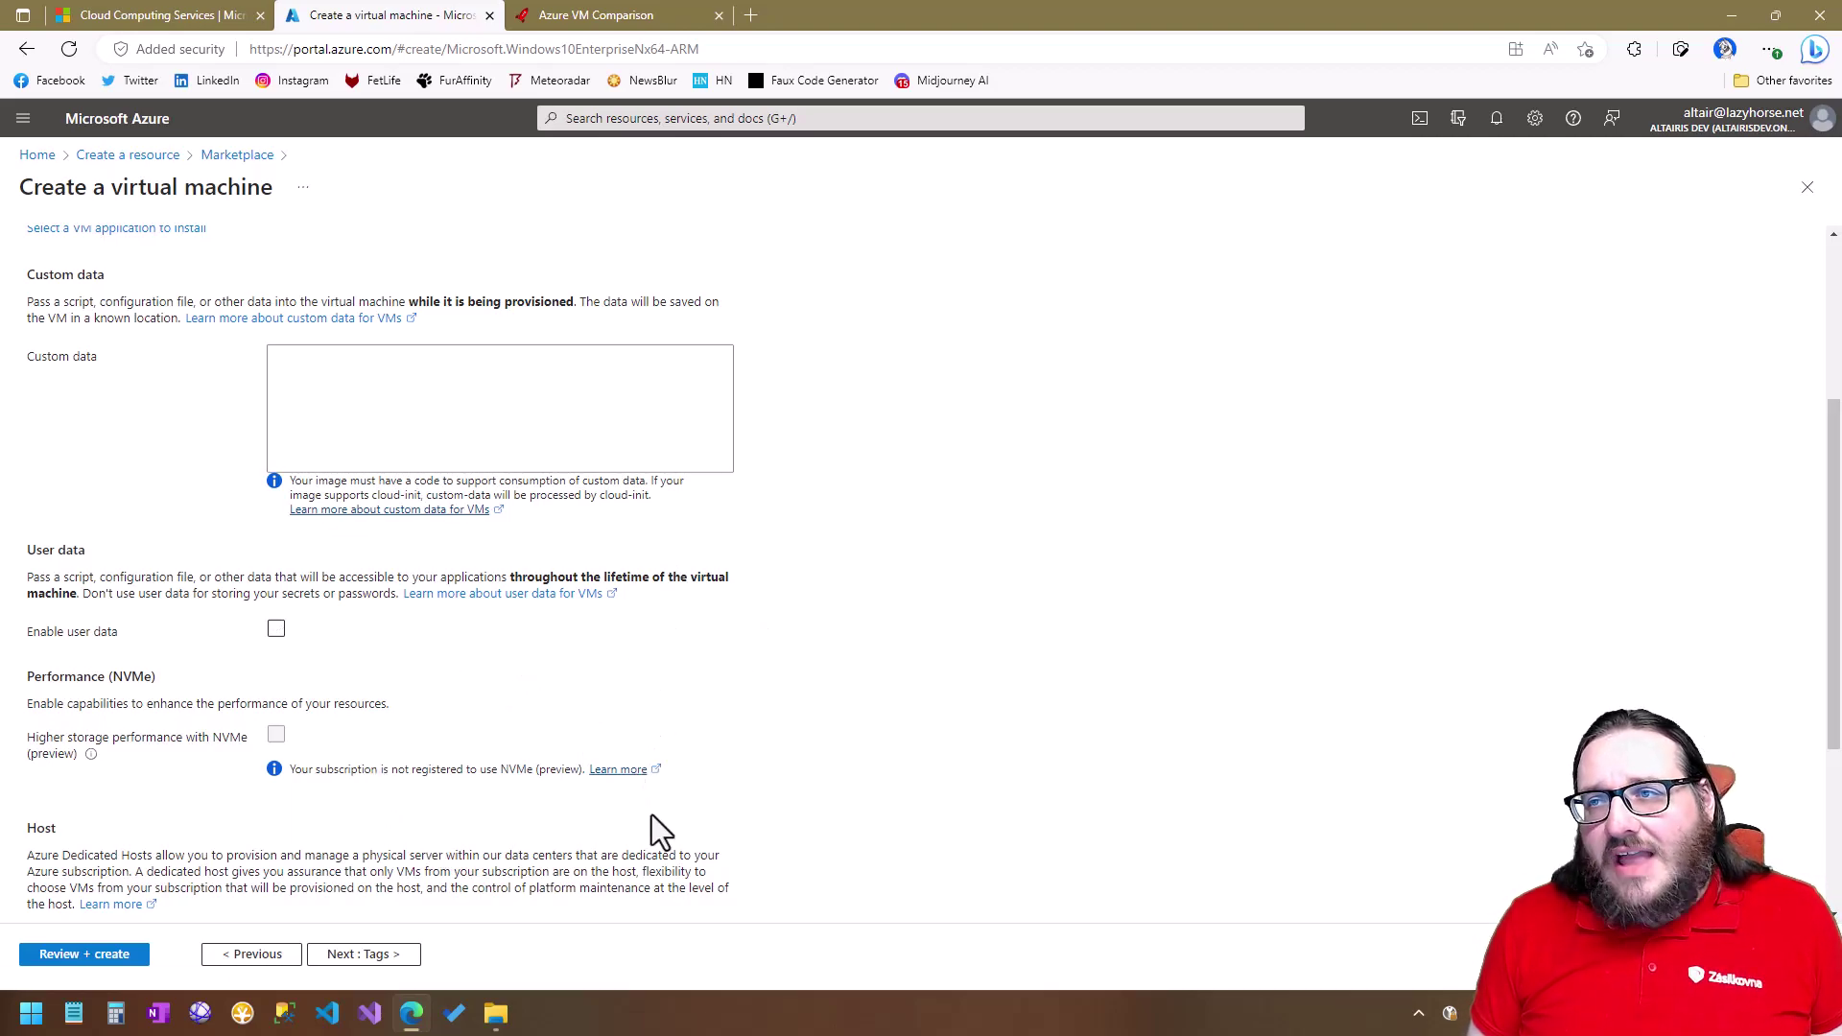
{"action": "left_click", "coordinate": [372, 955]}
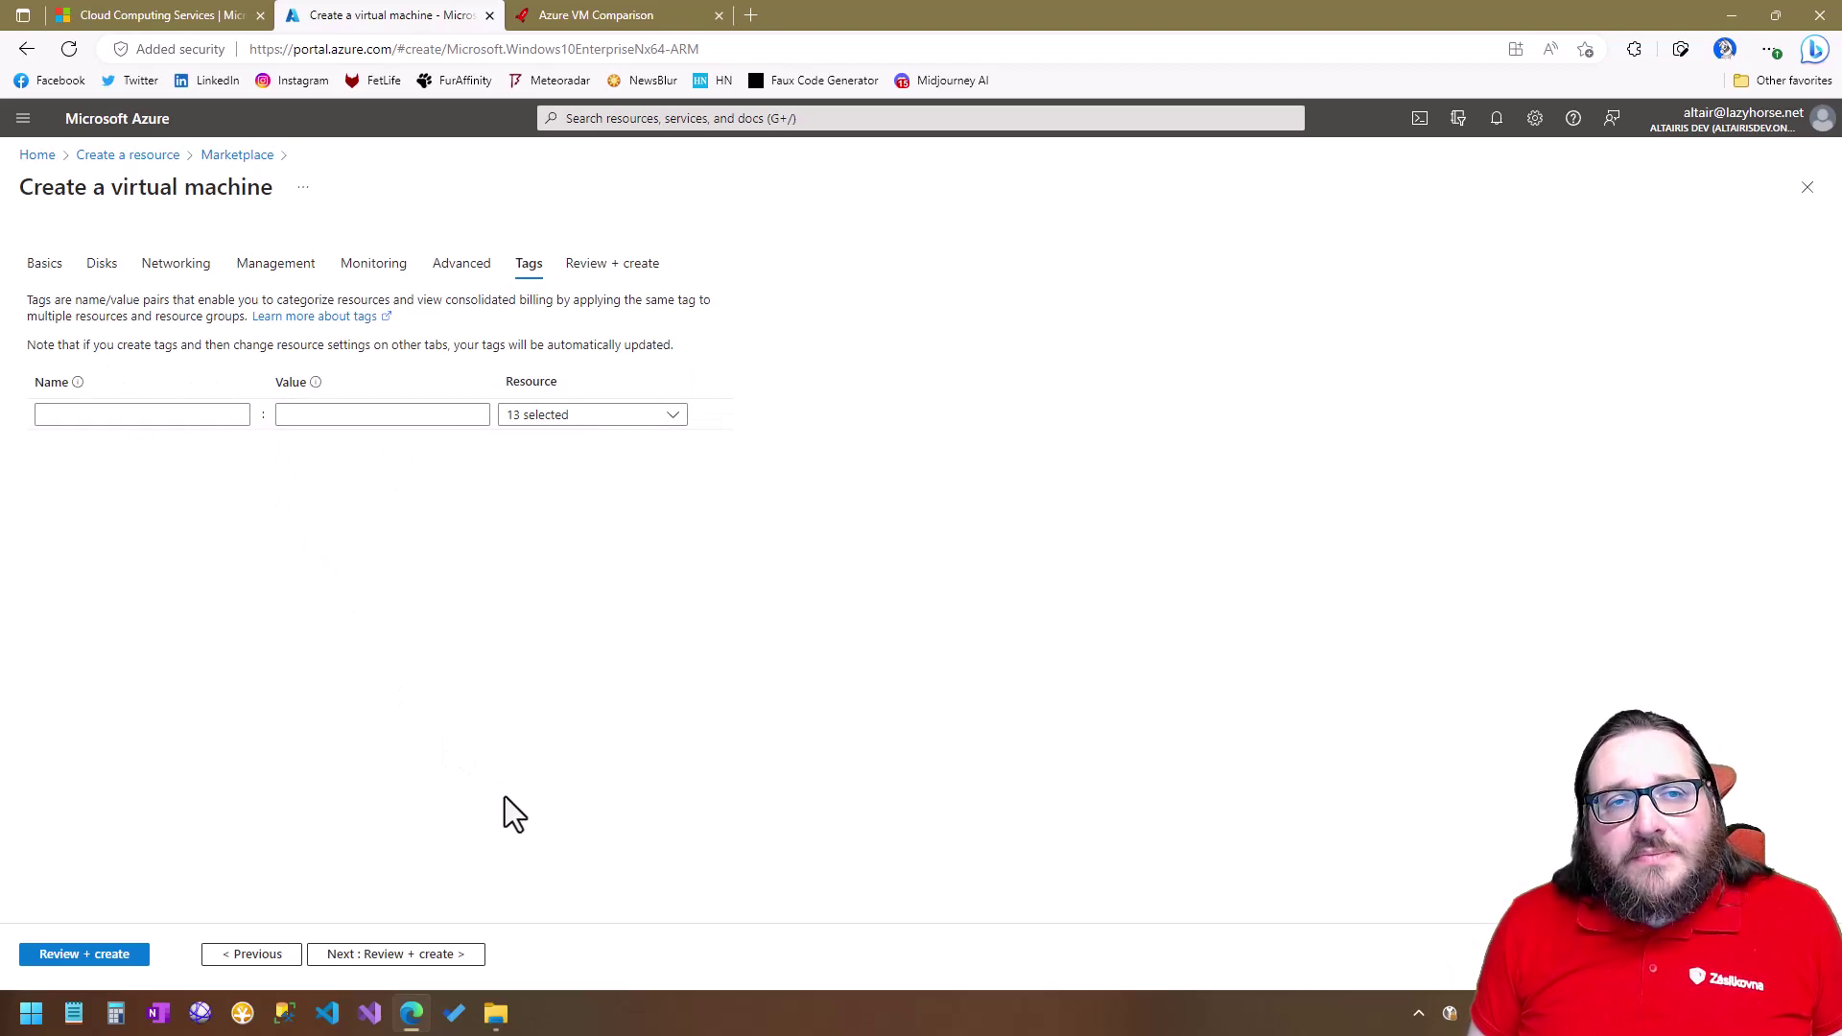
Review the validated TestVM configuration summary and create the virtual machine.
{"action": "left_click", "coordinate": [413, 962]}
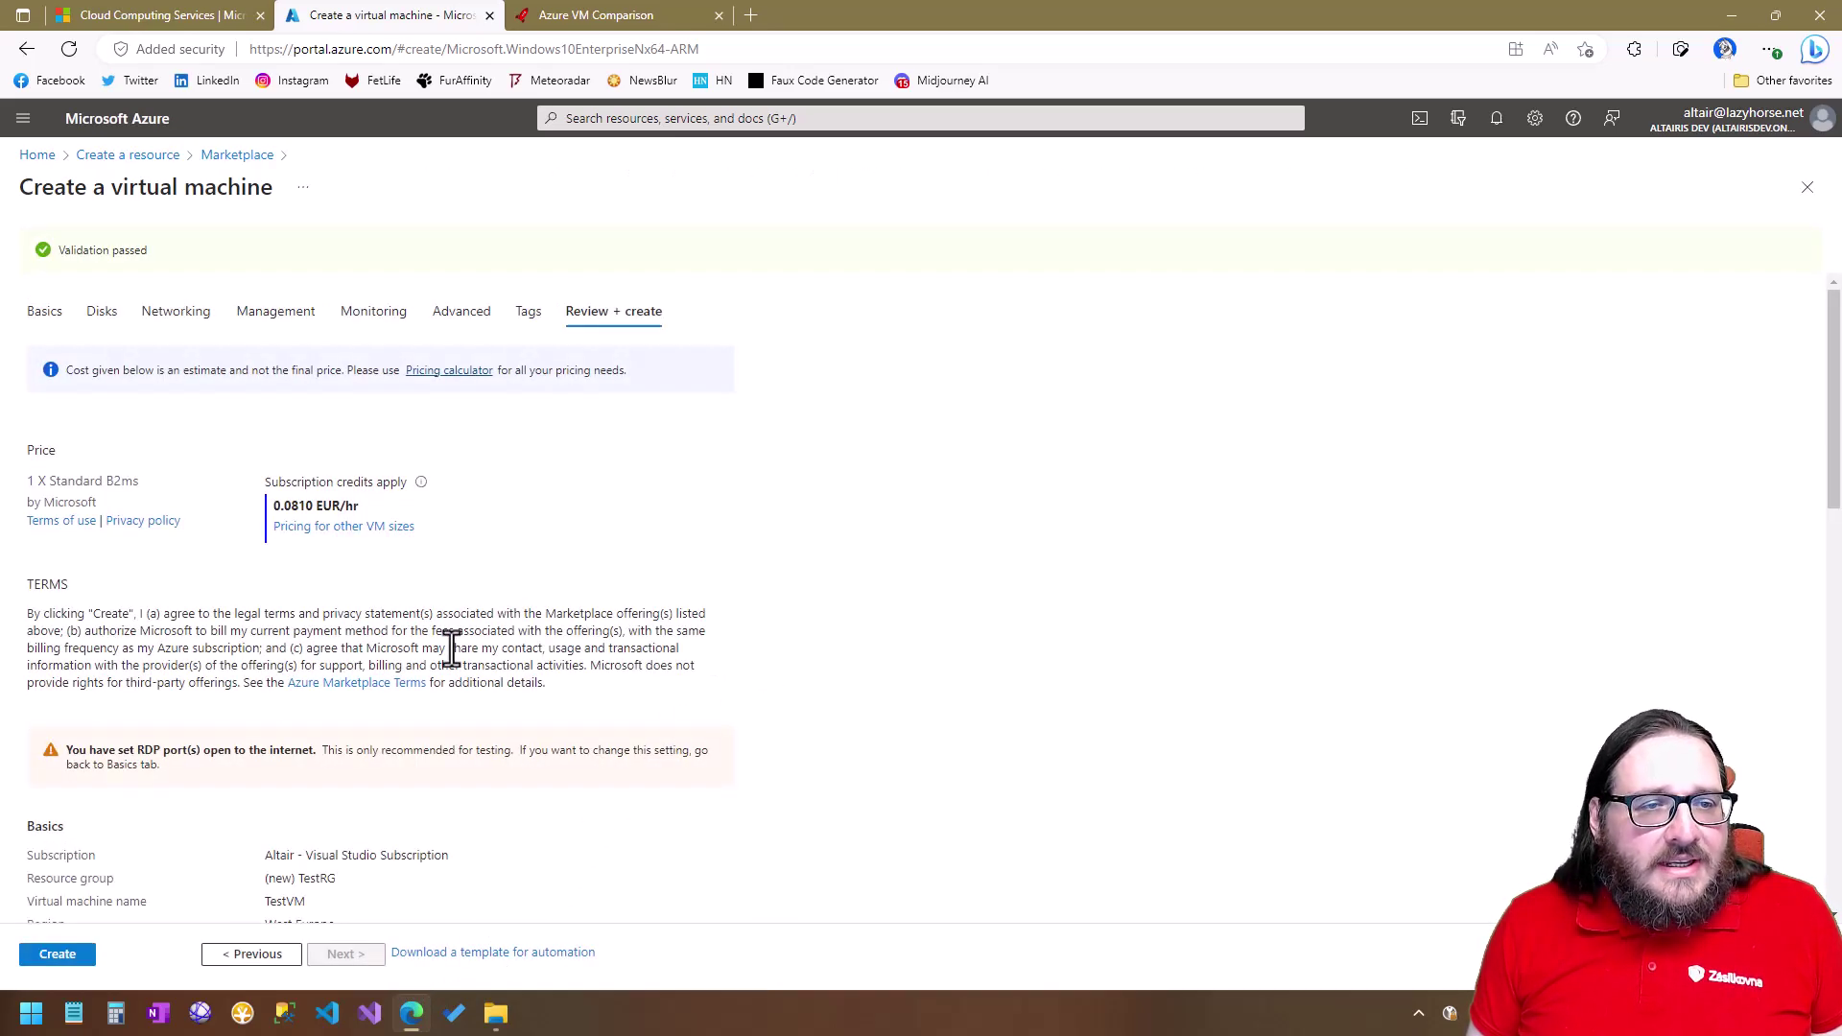
{"action": "scroll", "coordinate": [242, 549], "scroll_direction": "down", "scroll_amount": 3}
{"action": "scroll", "coordinate": [242, 548], "scroll_direction": "up", "scroll_amount": 3}
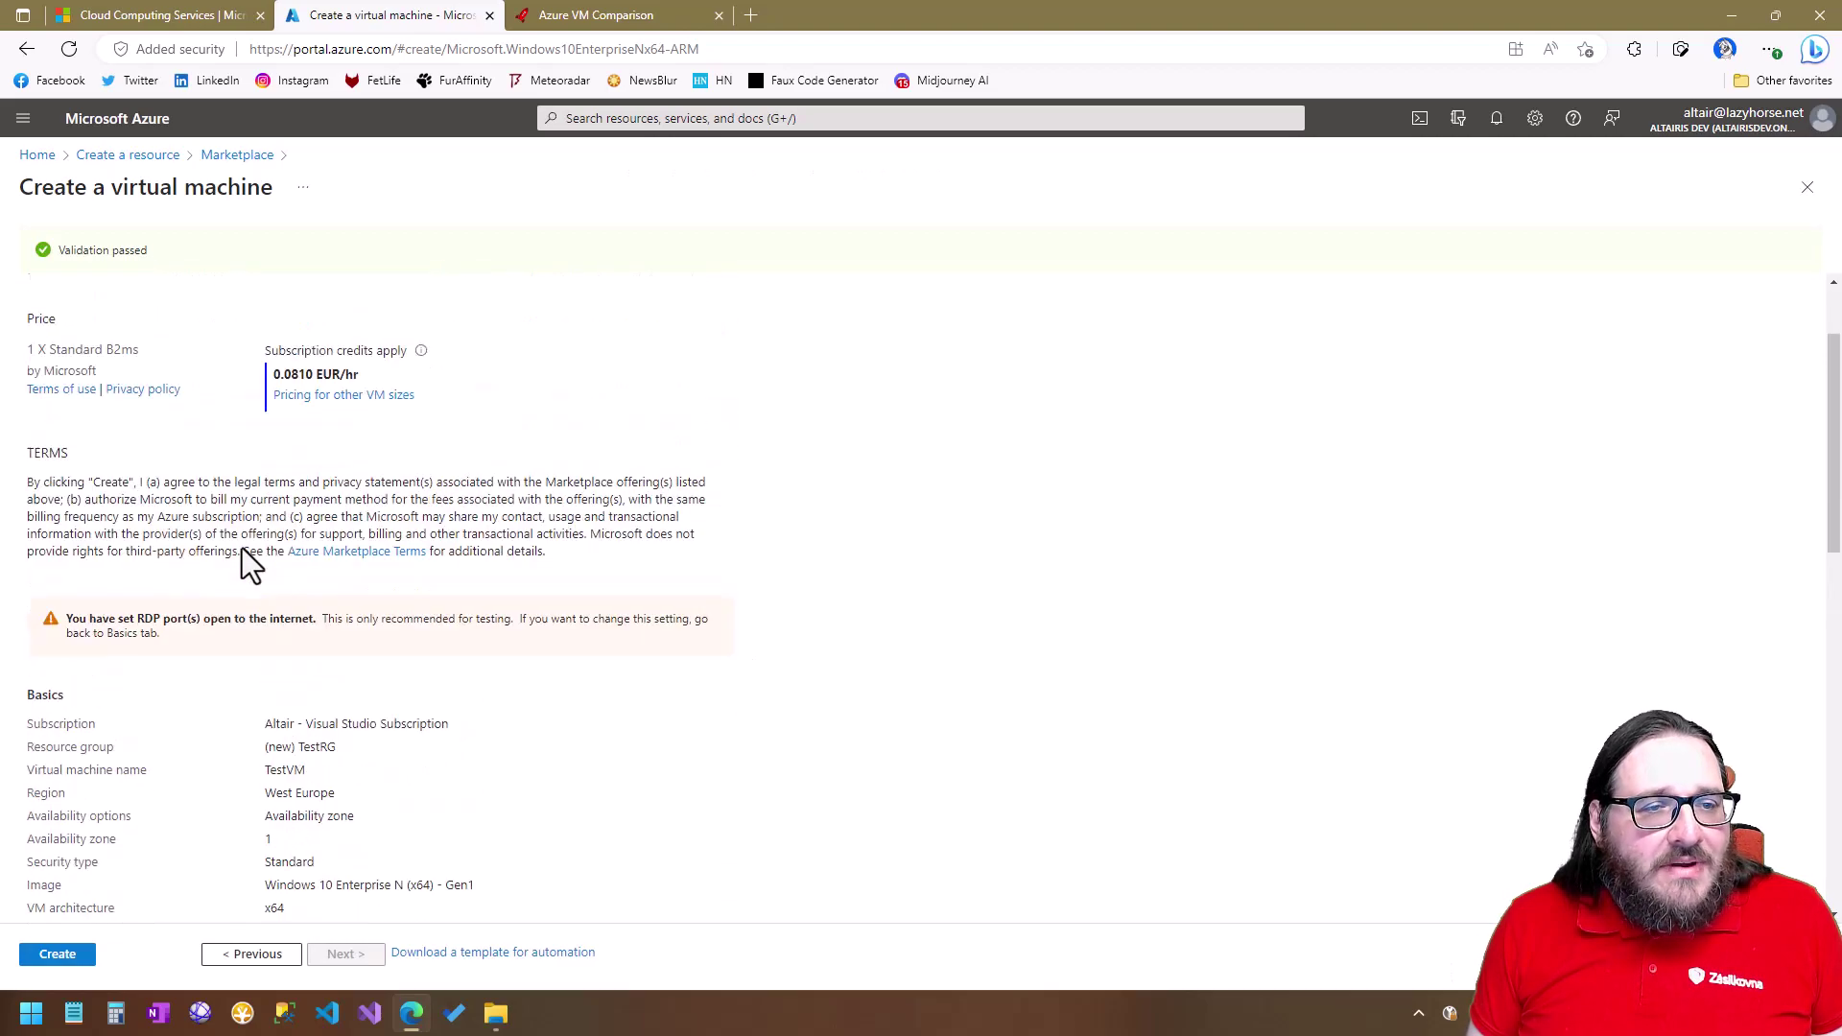
{"action": "scroll", "coordinate": [250, 538], "scroll_direction": "down", "scroll_amount": 1}
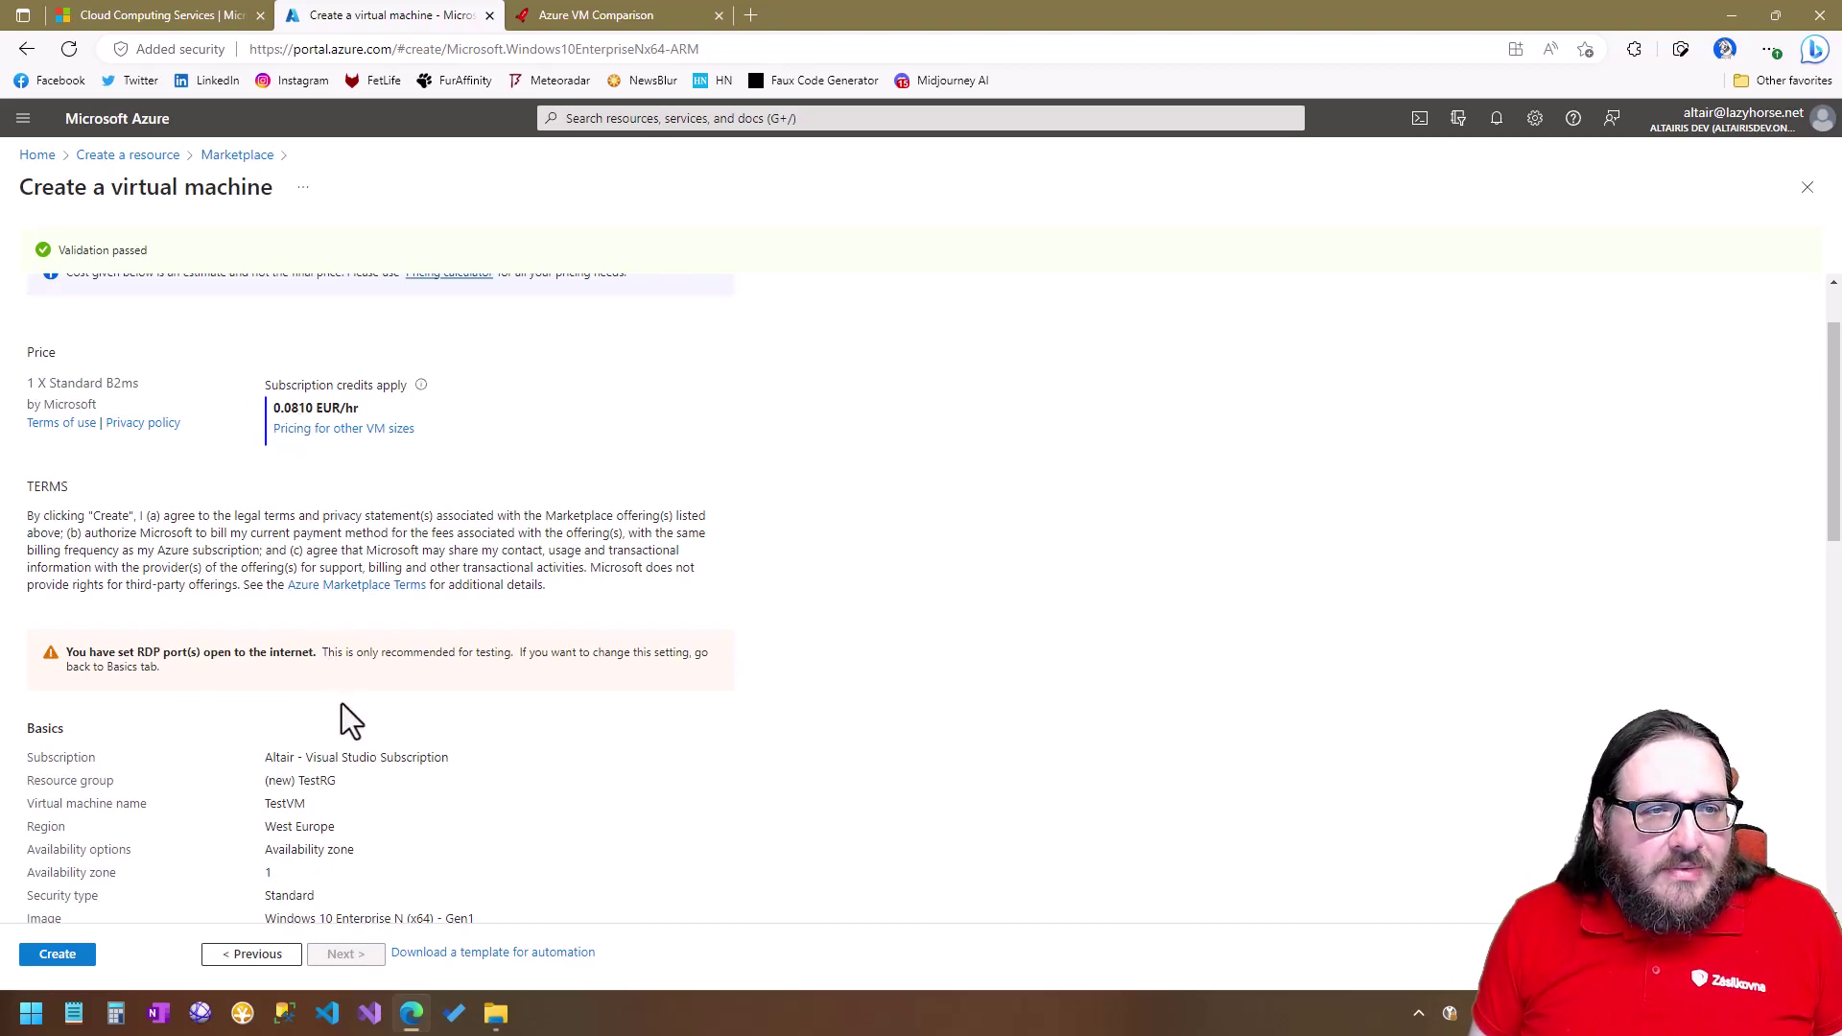
{"action": "left_click", "coordinate": [50, 956]}
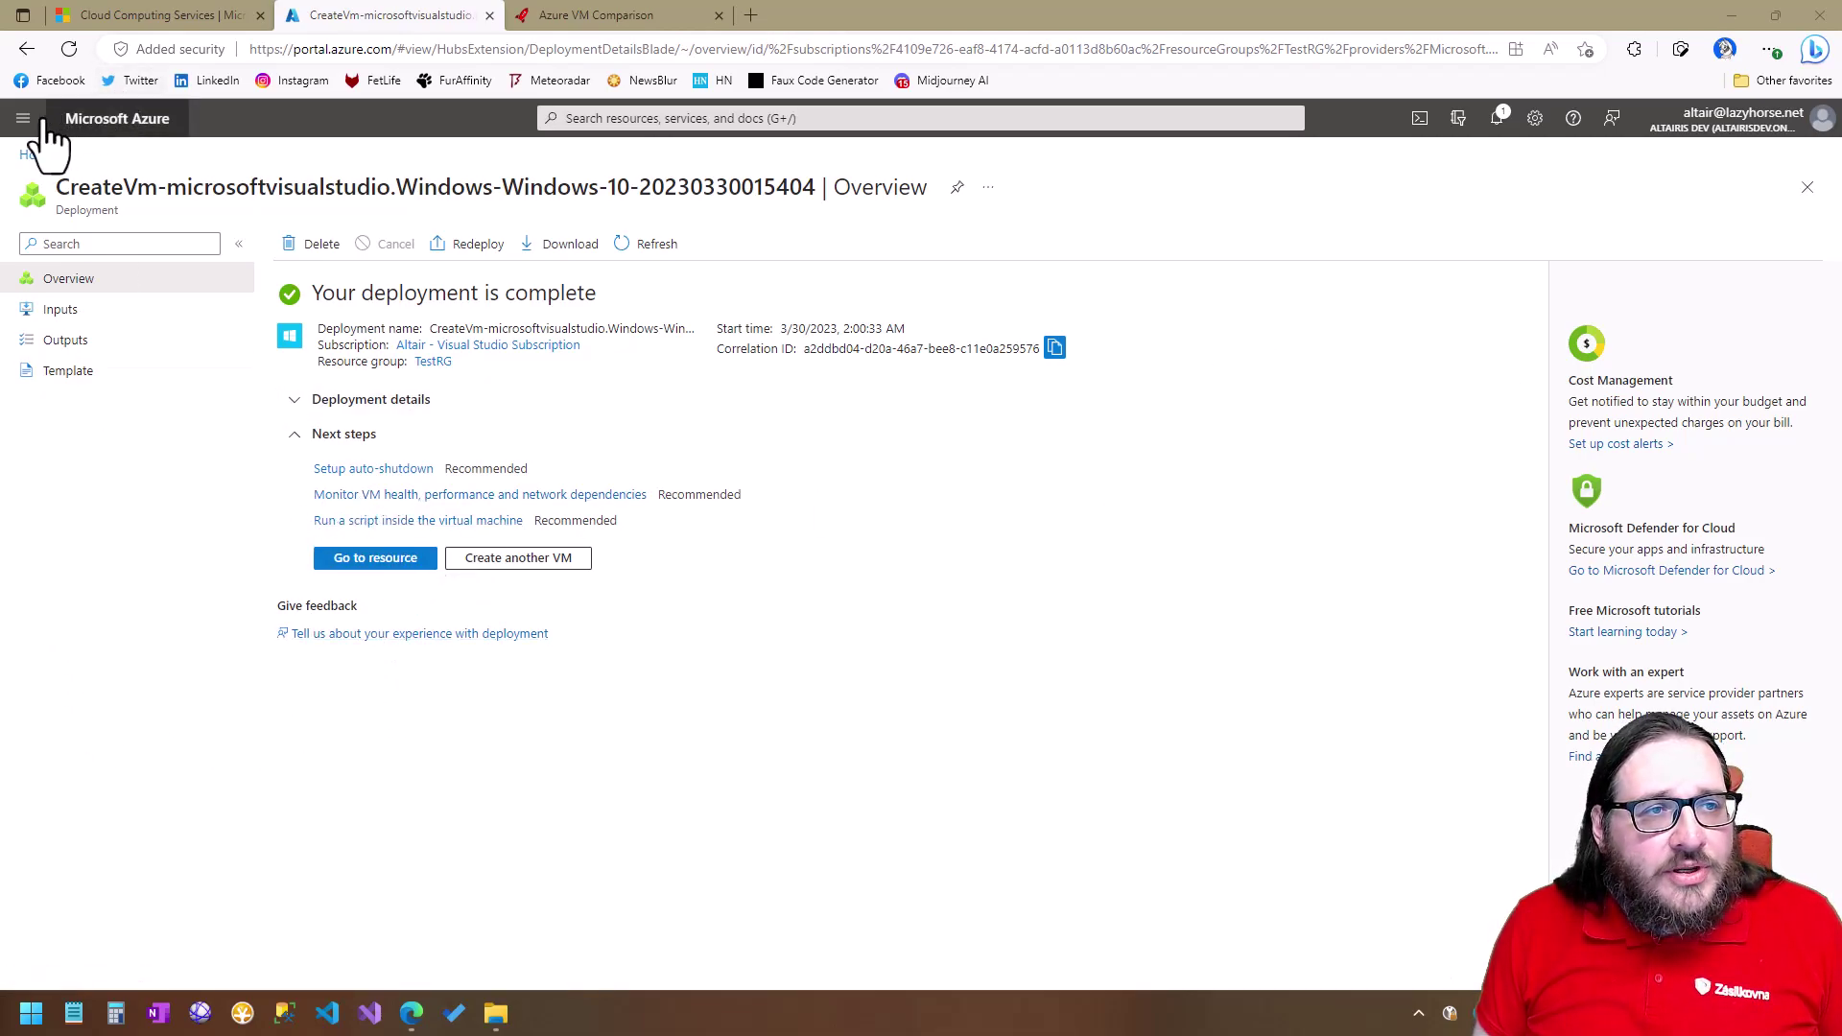
Open TestVM from the TestRG resource group and copy its public IP address.
{"action": "left_click", "coordinate": [23, 154]}
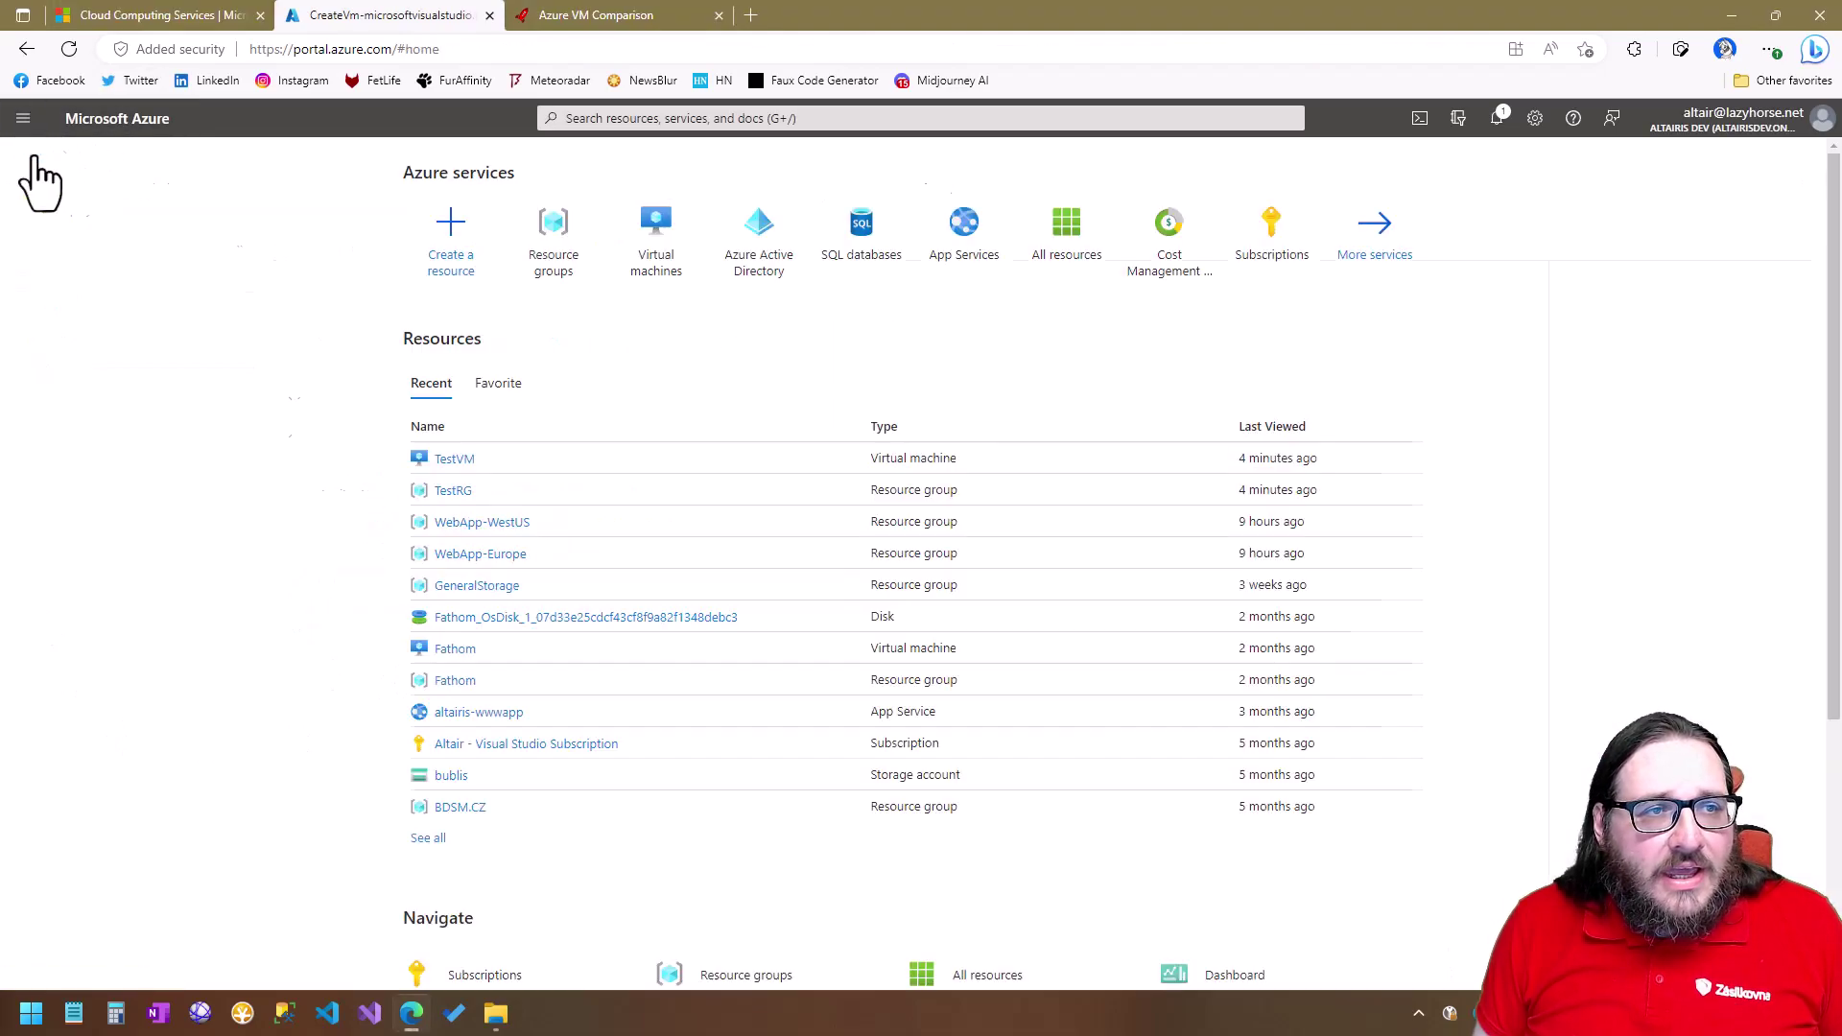
{"action": "left_click", "coordinate": [557, 274]}
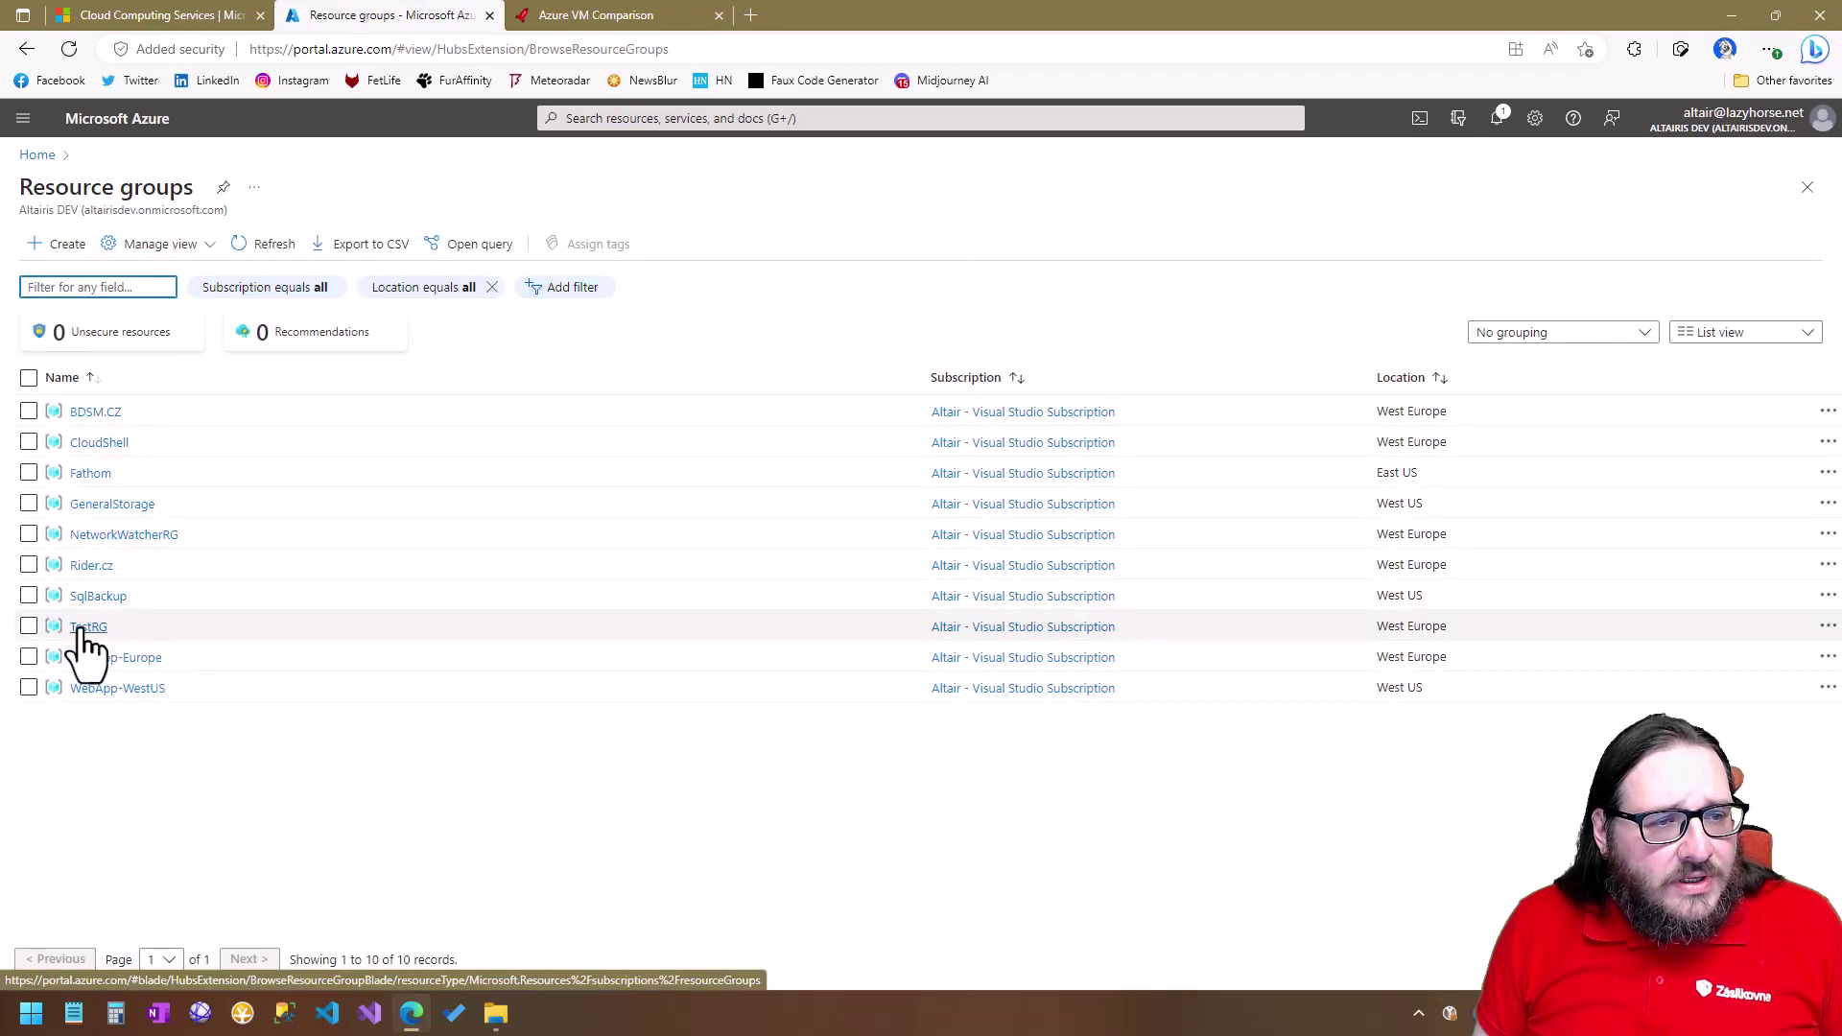
{"action": "left_click", "coordinate": [85, 628]}
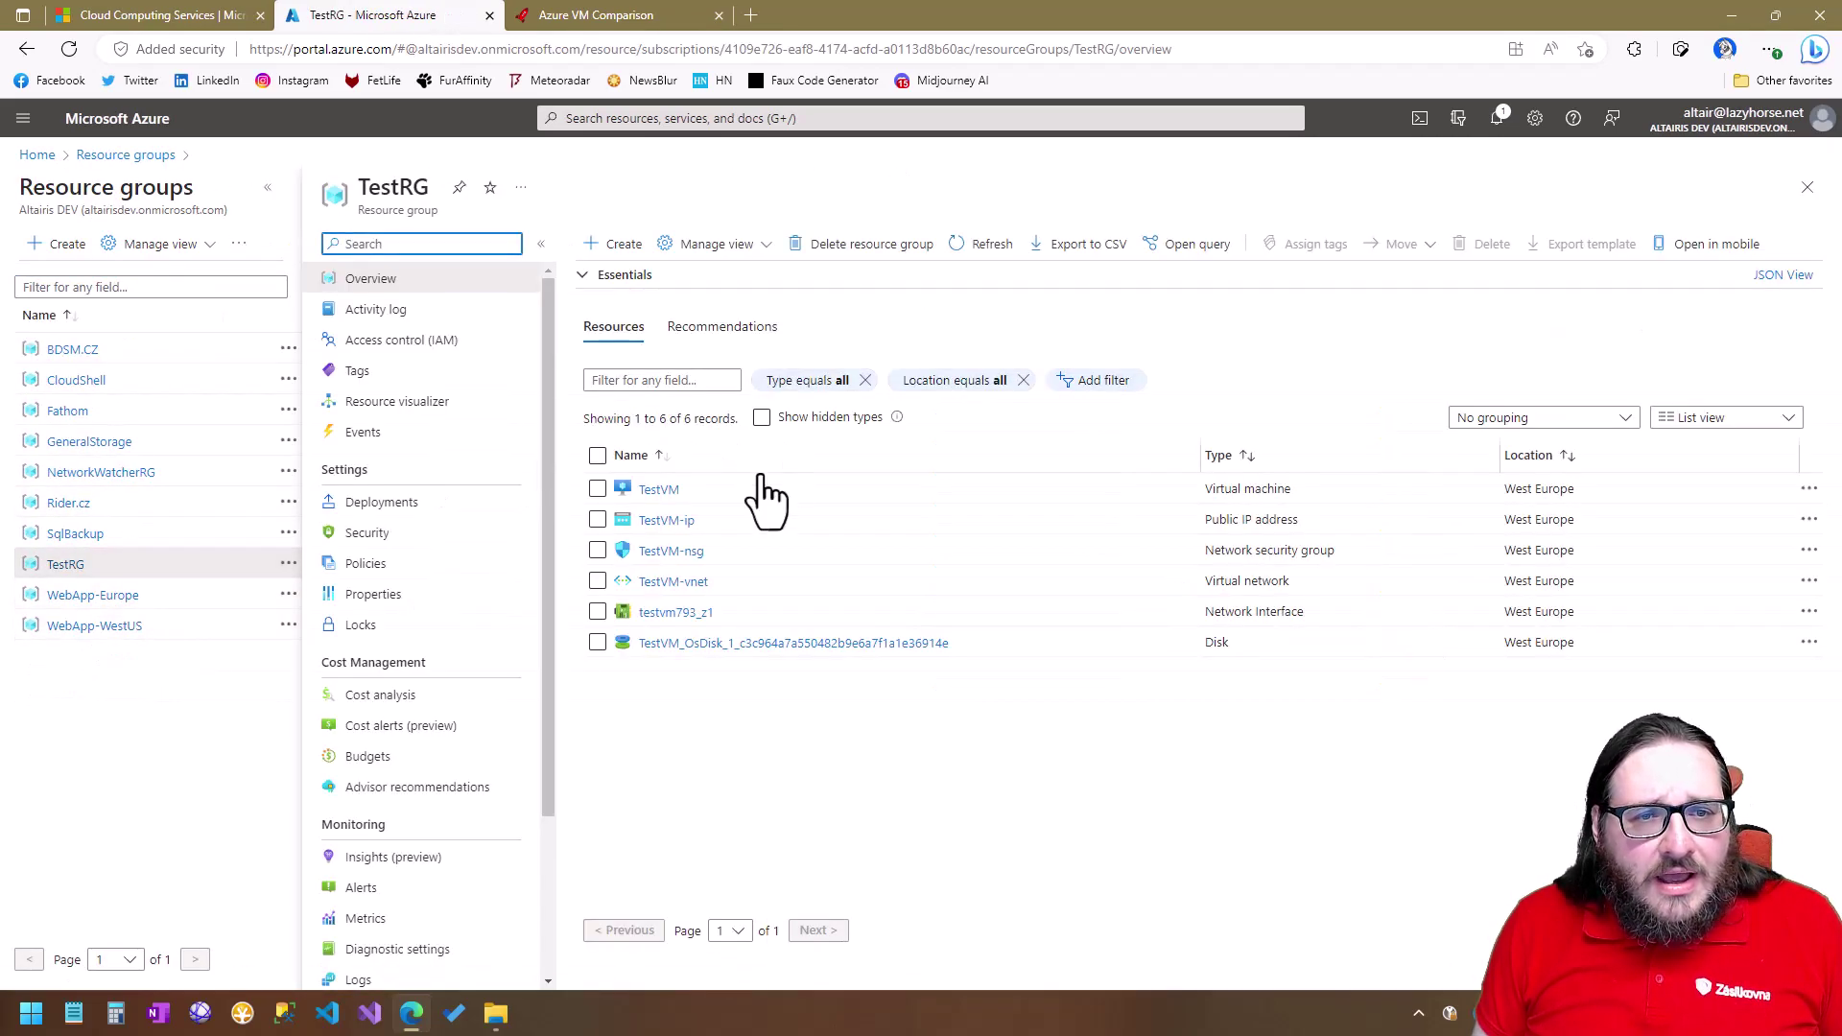
{"action": "left_click", "coordinate": [659, 492]}
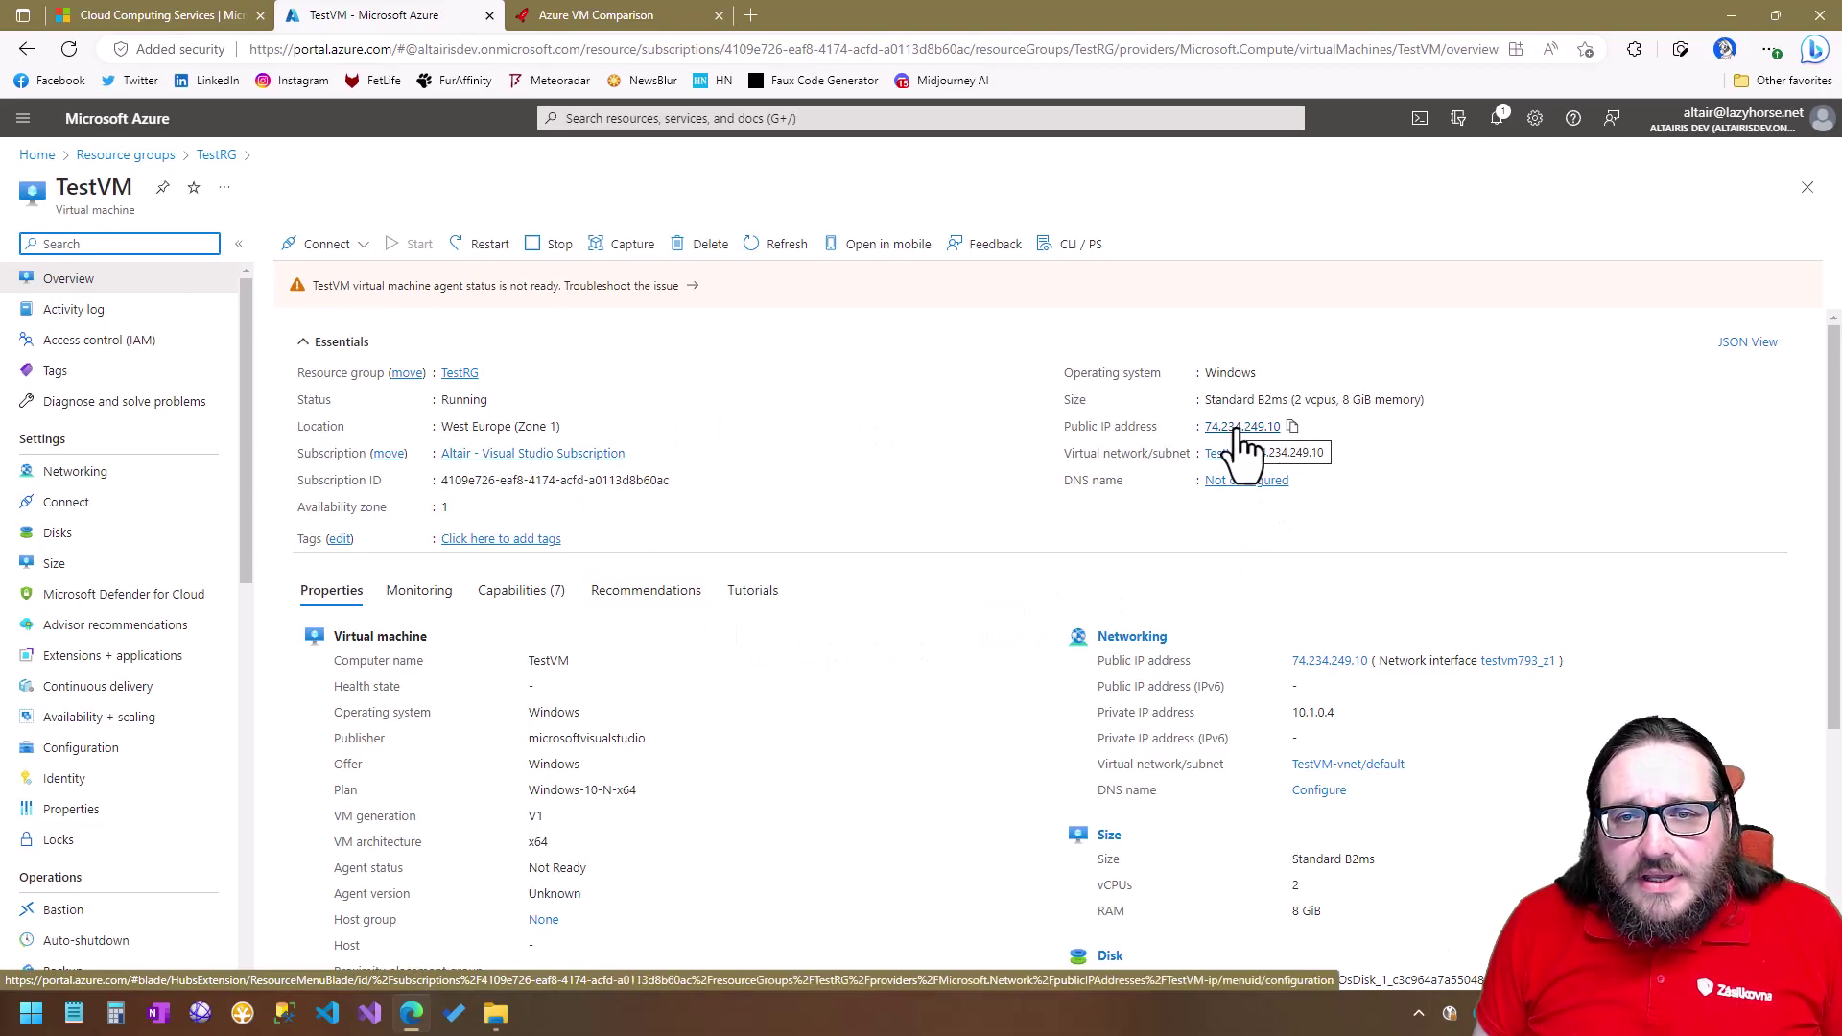
{"action": "left_click", "coordinate": [1294, 429]}
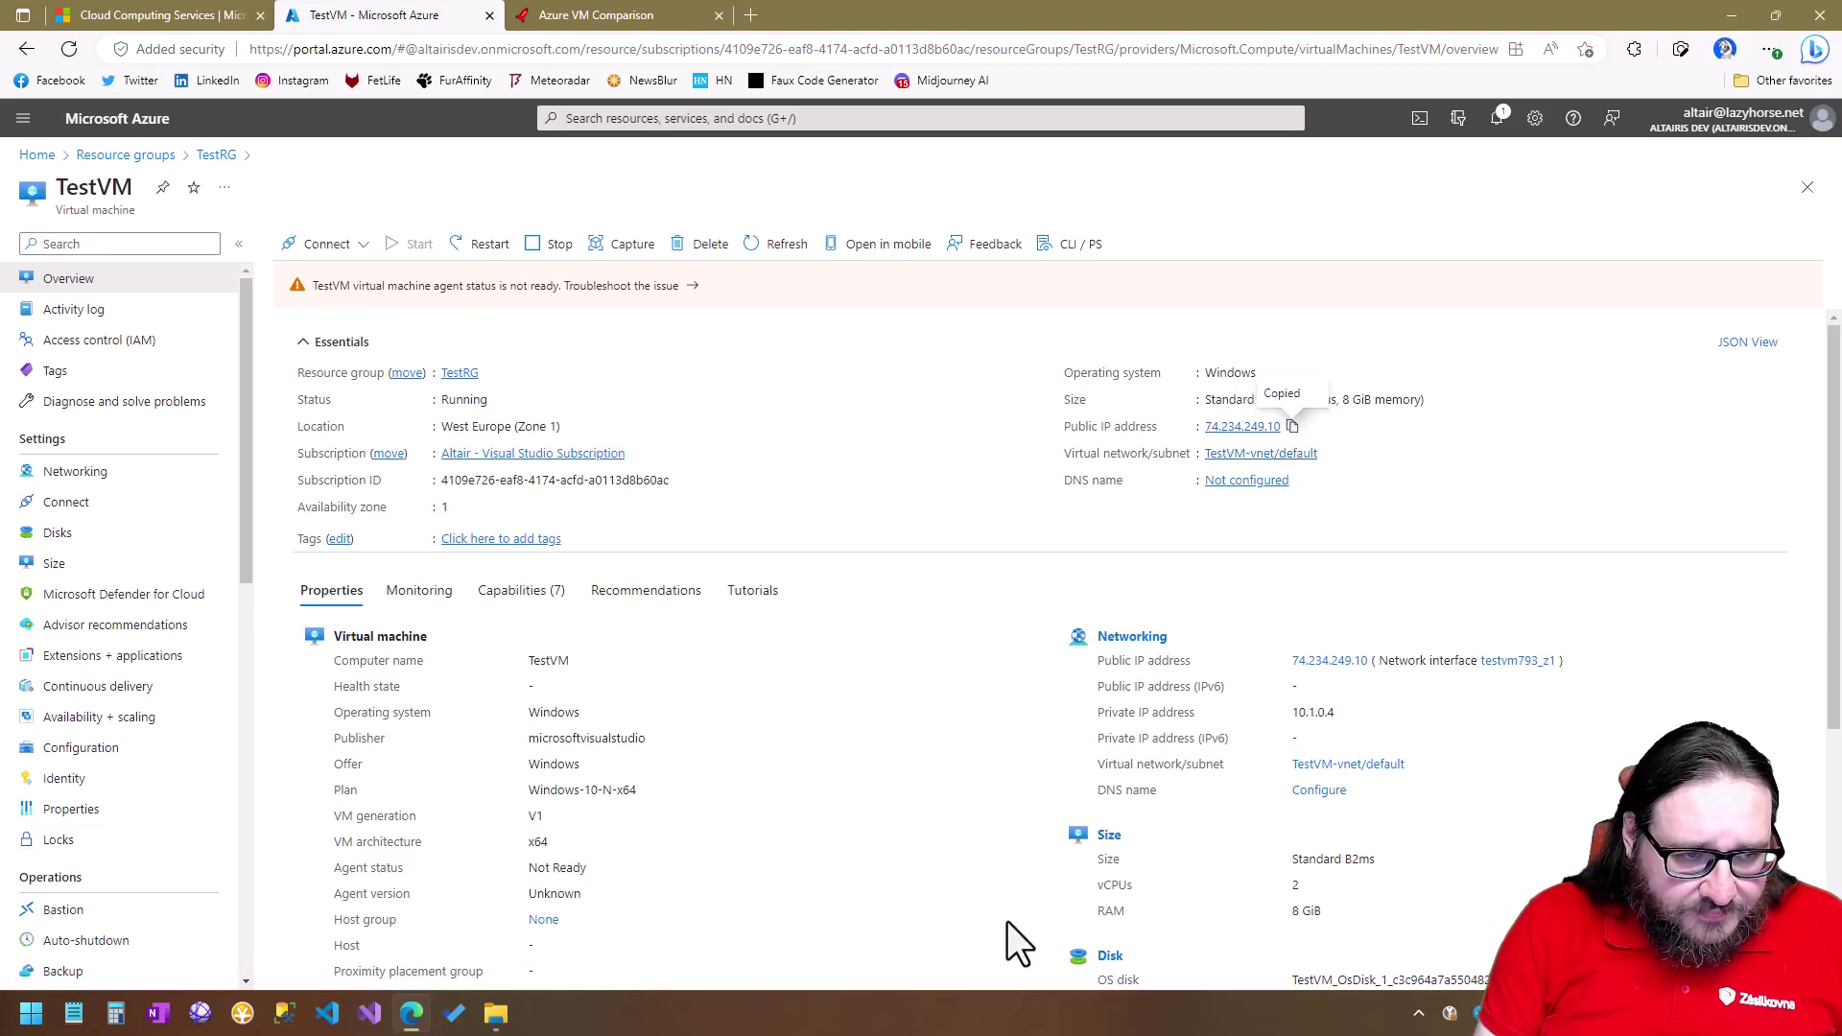
{"action": "key", "text": "super"}
Search Windows for 'remote' and launch Remote Desktop Connection.
{"action": "type", "text": "remote"}
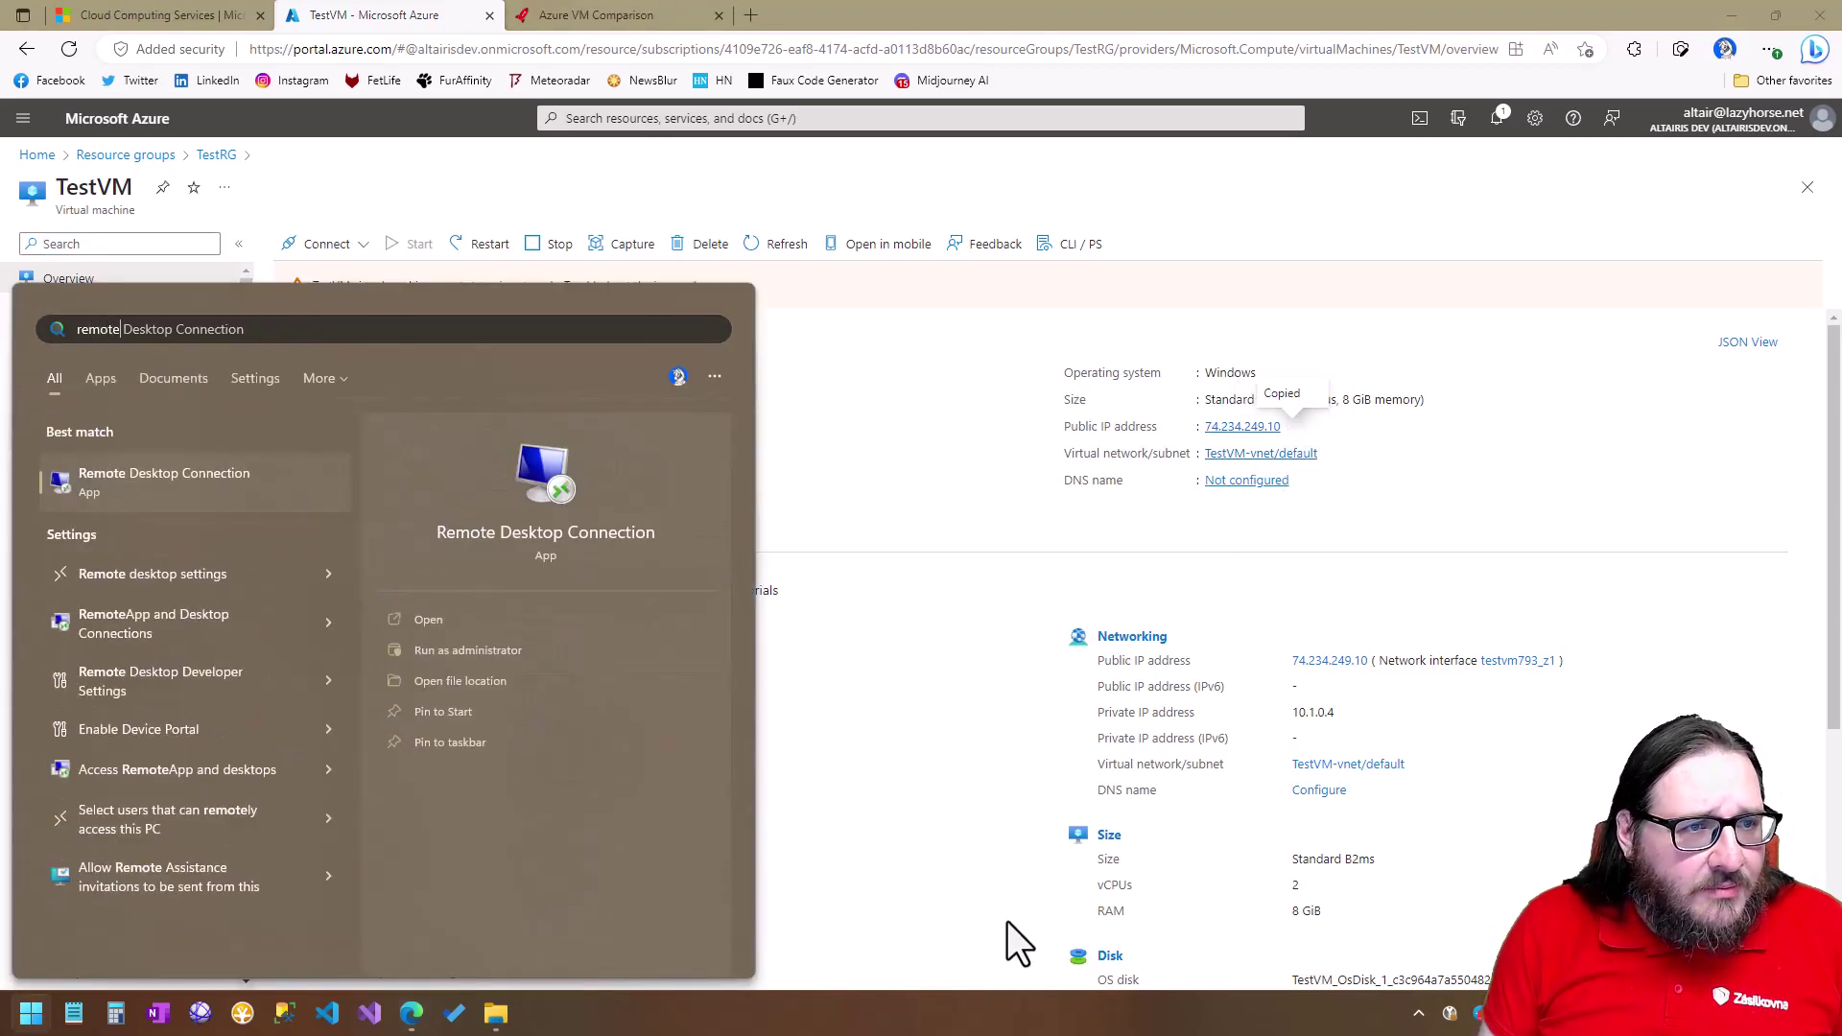
{"action": "left_click", "coordinate": [134, 480]}
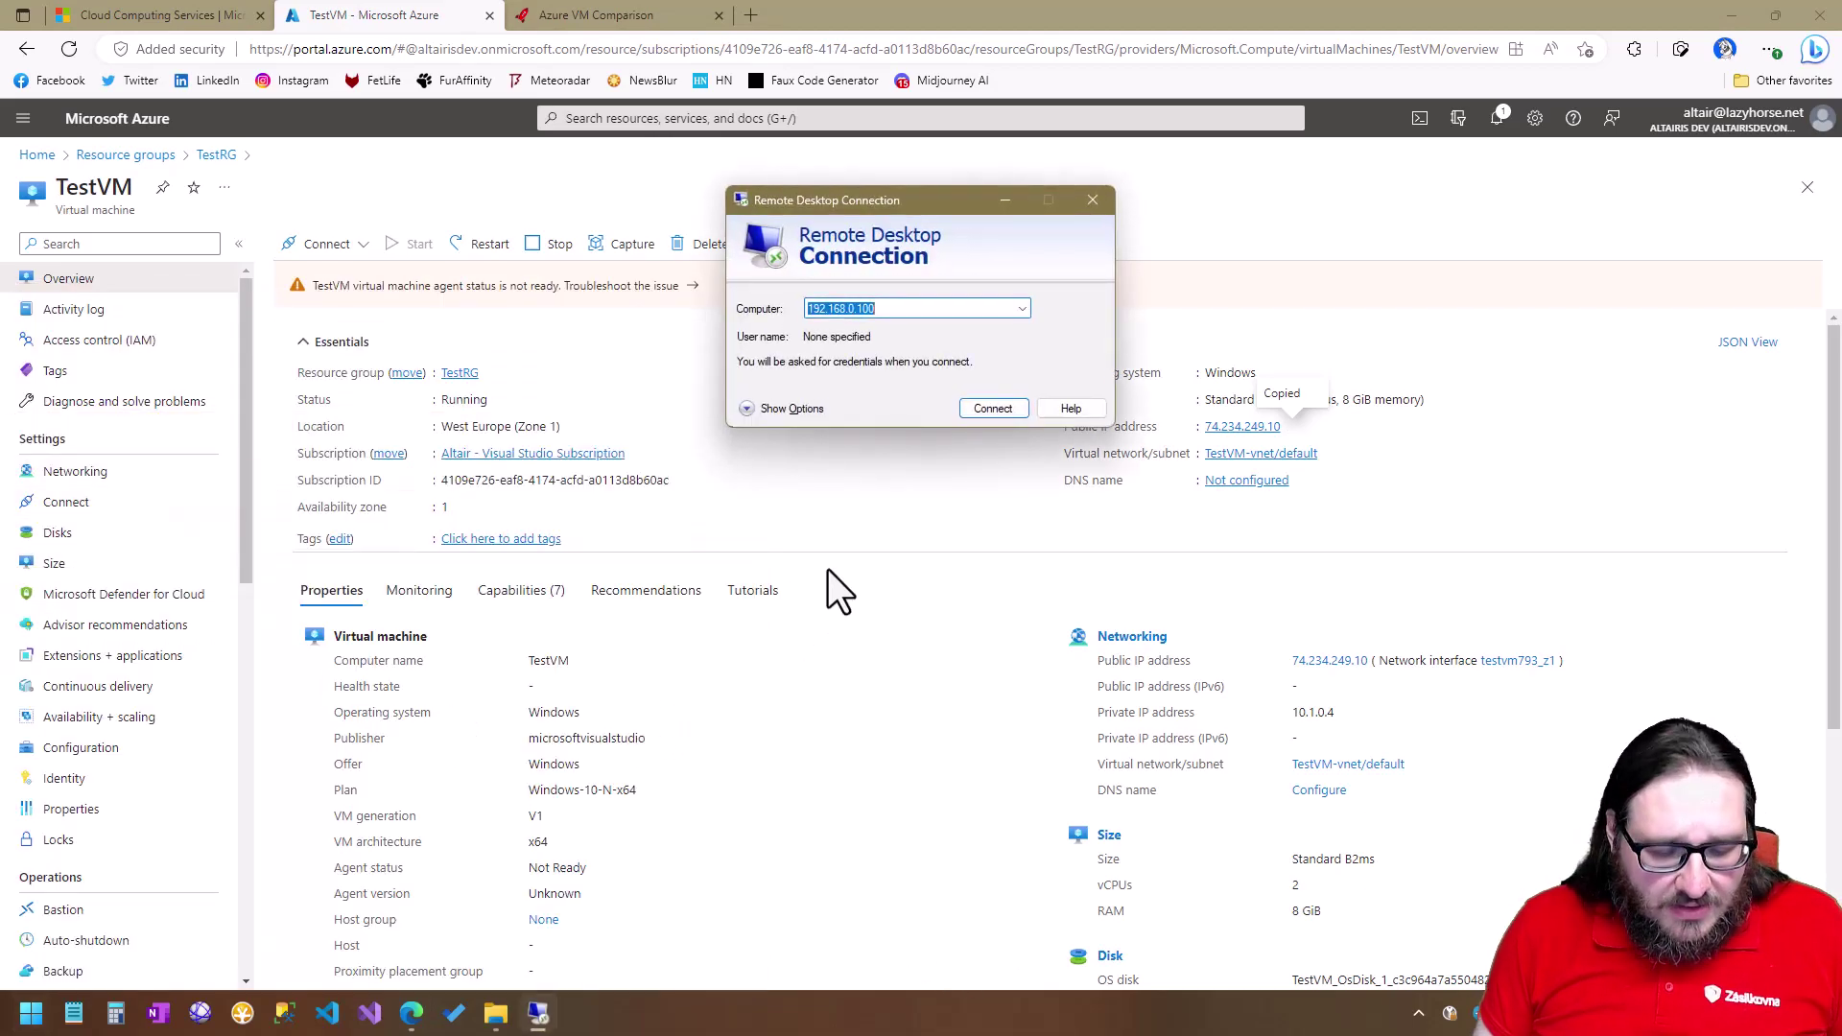